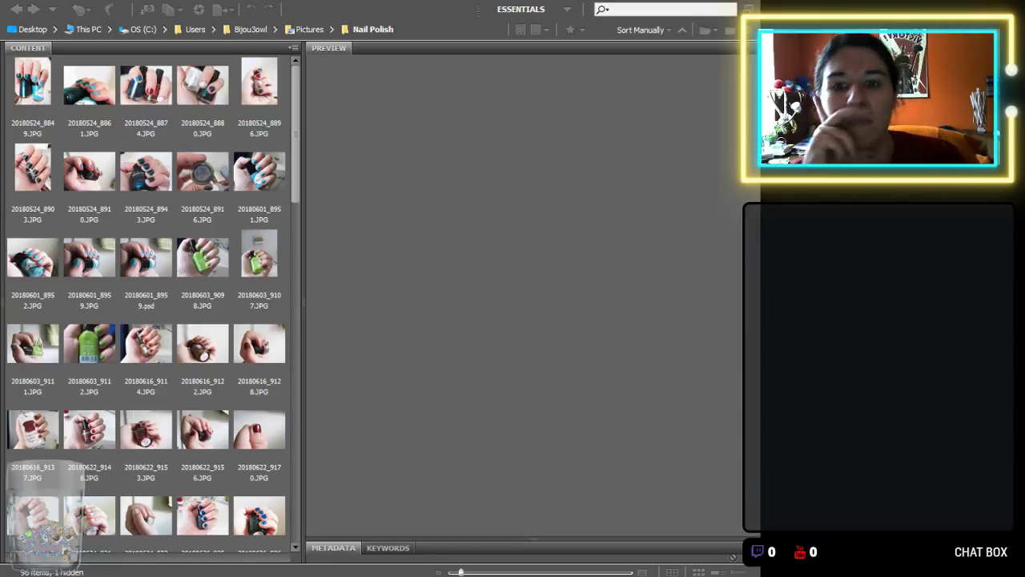
# Rotate the six pen photos 20180705_9327–9332 90° clockwise so they stand upright.
pyautogui.click(214, 320)
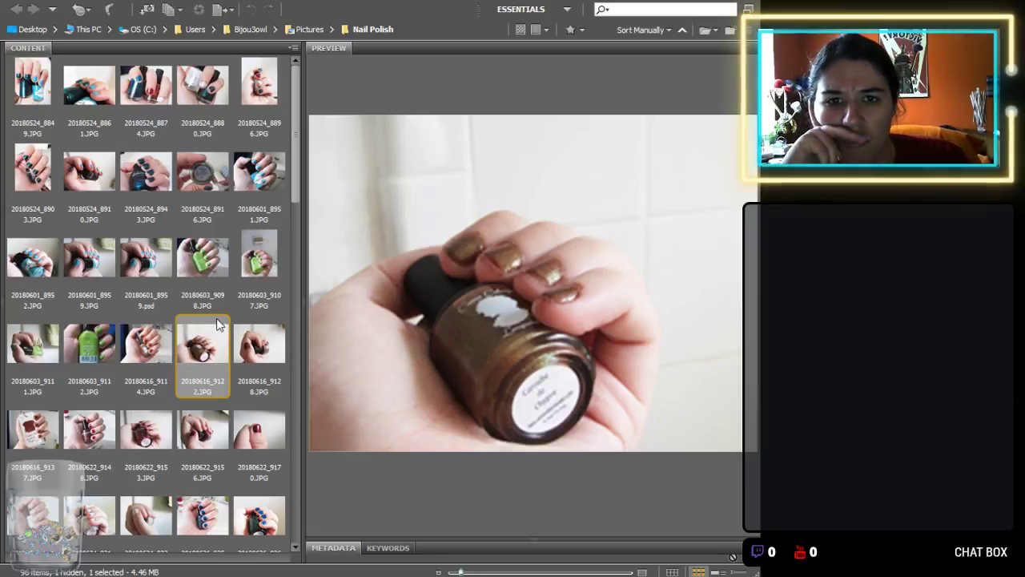
pyautogui.scroll(-5, 220, 328)
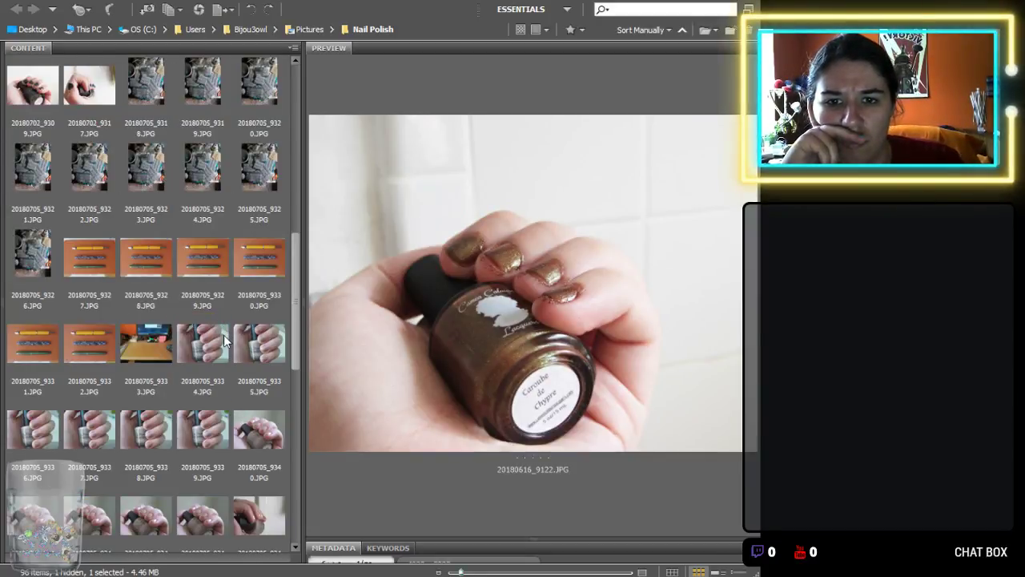
pyautogui.click(99, 258)
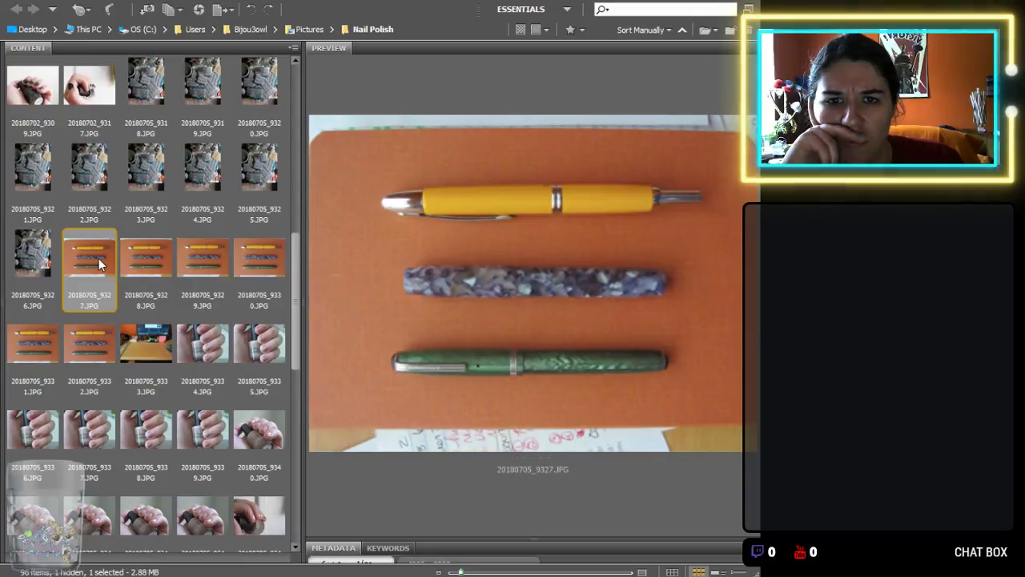
pyautogui.keyDown('ctrl'); pyautogui.click(147, 268); pyautogui.keyUp('ctrl')
pyautogui.keyDown('ctrl'); pyautogui.click(218, 264); pyautogui.keyUp('ctrl')
pyautogui.keyDown('ctrl'); pyautogui.click(261, 264); pyautogui.keyUp('ctrl')
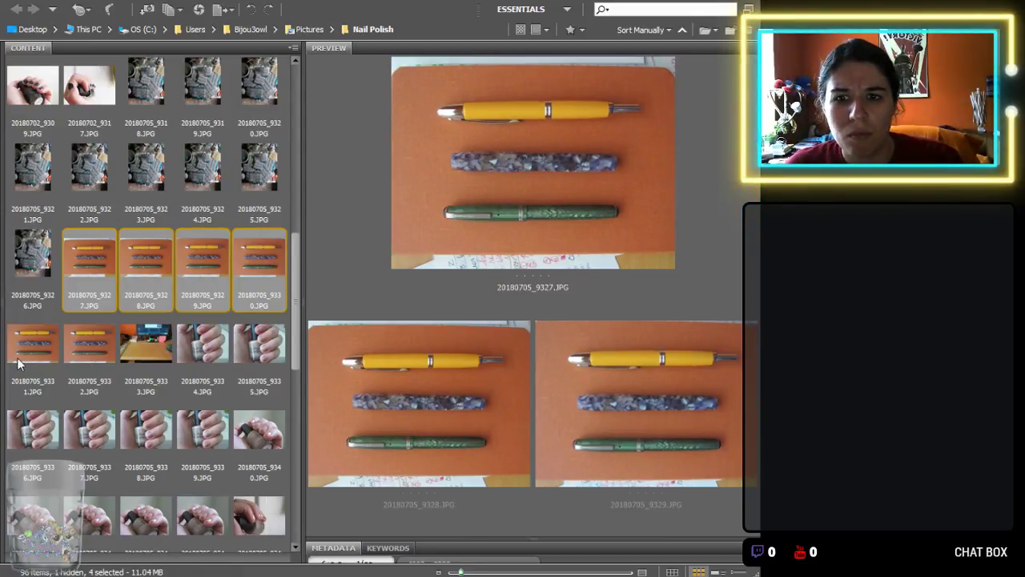
pyautogui.keyDown('ctrl'); pyautogui.click(20, 364); pyautogui.keyUp('ctrl')
pyautogui.keyDown('ctrl'); pyautogui.click(103, 351); pyautogui.keyUp('ctrl')
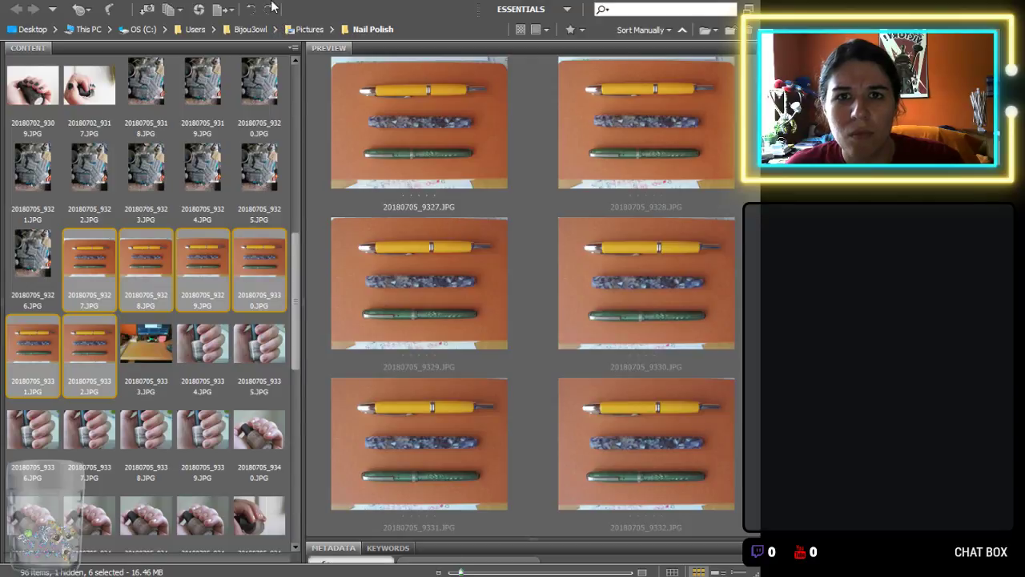
pyautogui.click(271, 8)
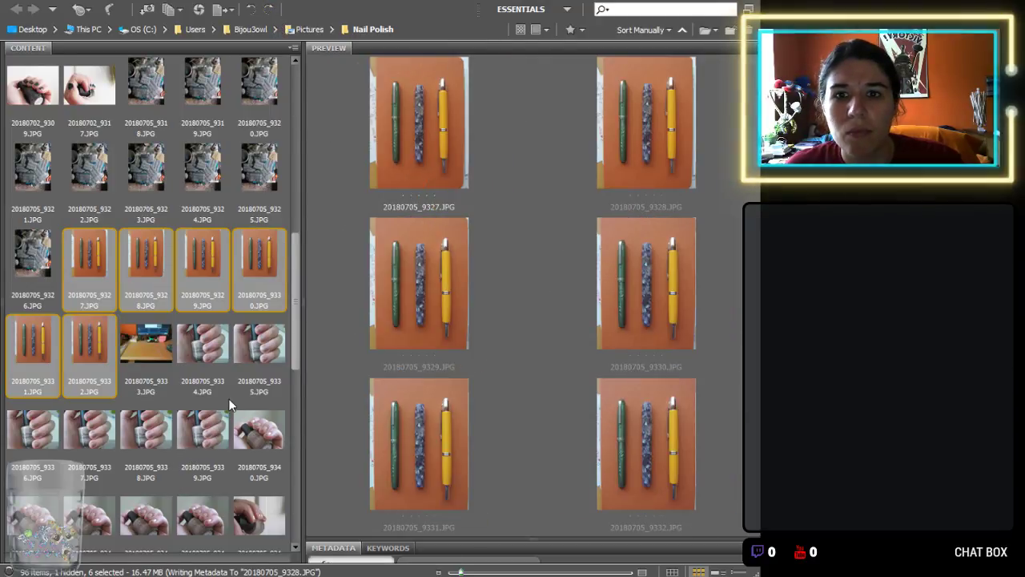
# Rotate the nine knitting photos 9318–9326 90° counterclockwise to landscape and preview 9318.
pyautogui.scroll(1, 228, 398)
pyautogui.click(152, 185)
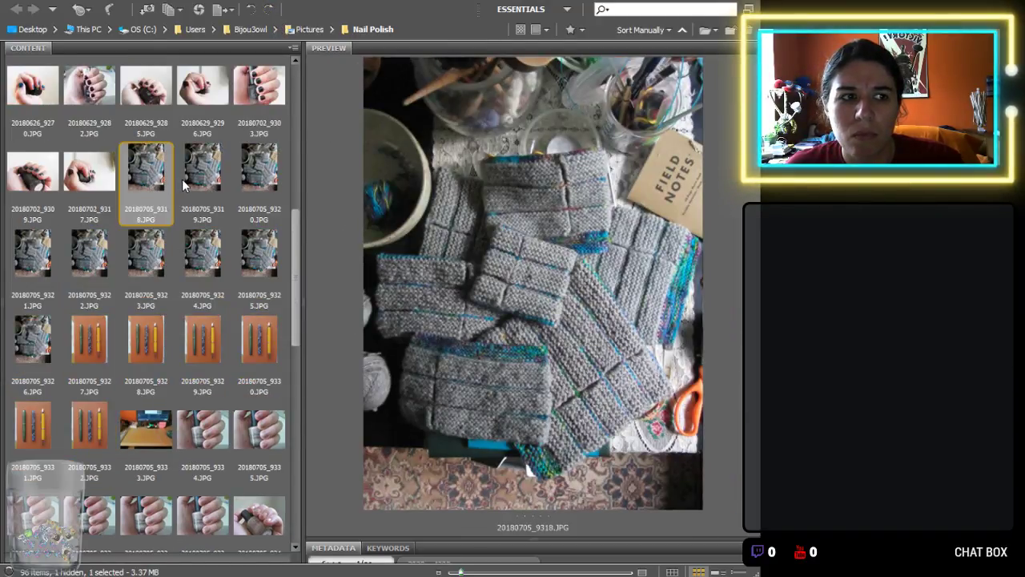
pyautogui.click(182, 179)
pyautogui.moveTo(285, 264); pyautogui.dragTo(32, 268)
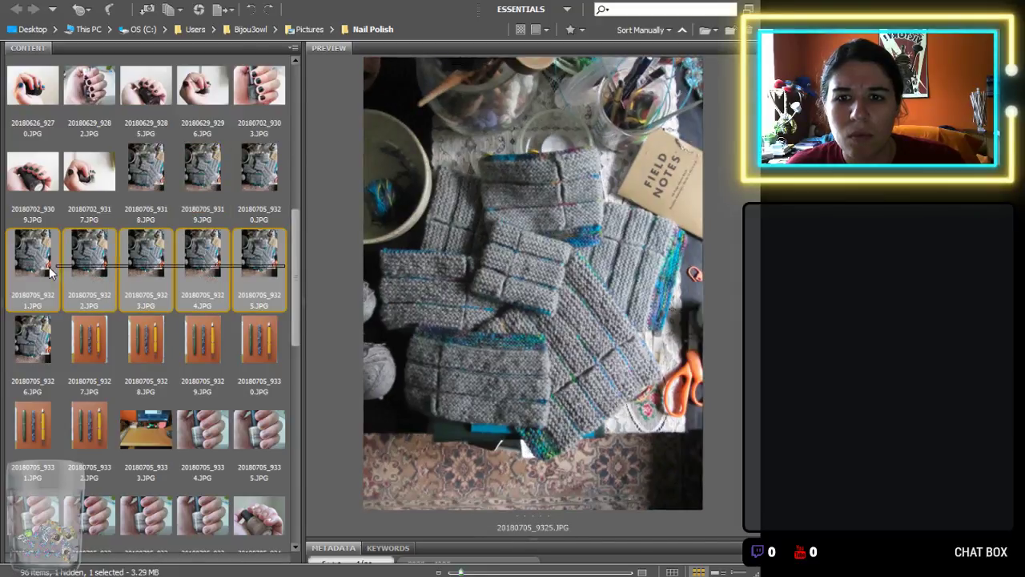
pyautogui.keyDown('ctrl'); pyautogui.click(145, 173); pyautogui.keyUp('ctrl')
pyautogui.keyDown('ctrl'); pyautogui.click(223, 183); pyautogui.keyUp('ctrl')
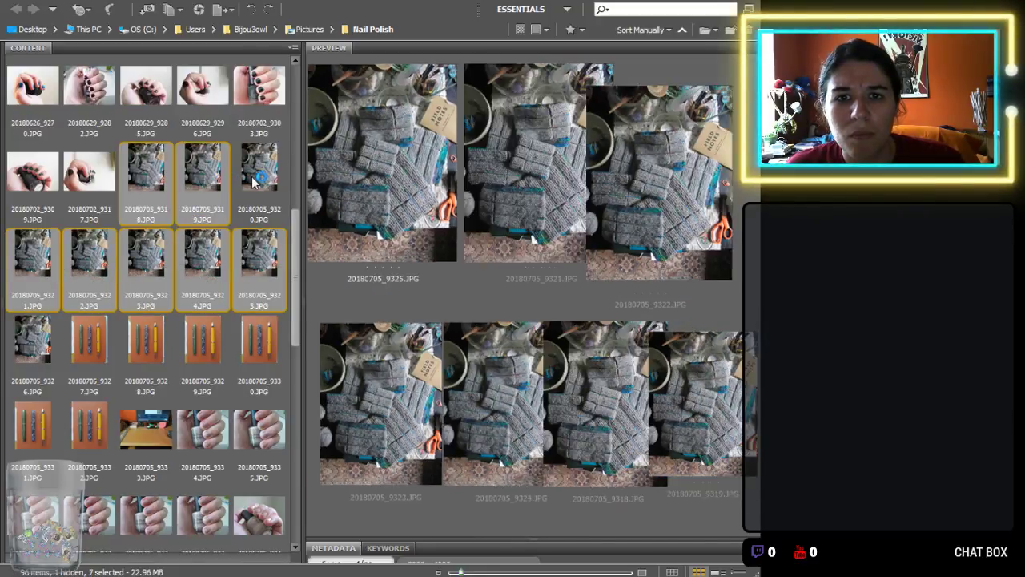
pyautogui.keyDown('ctrl'); pyautogui.click(258, 181); pyautogui.keyUp('ctrl')
pyautogui.keyDown('ctrl'); pyautogui.click(44, 353); pyautogui.keyUp('ctrl')
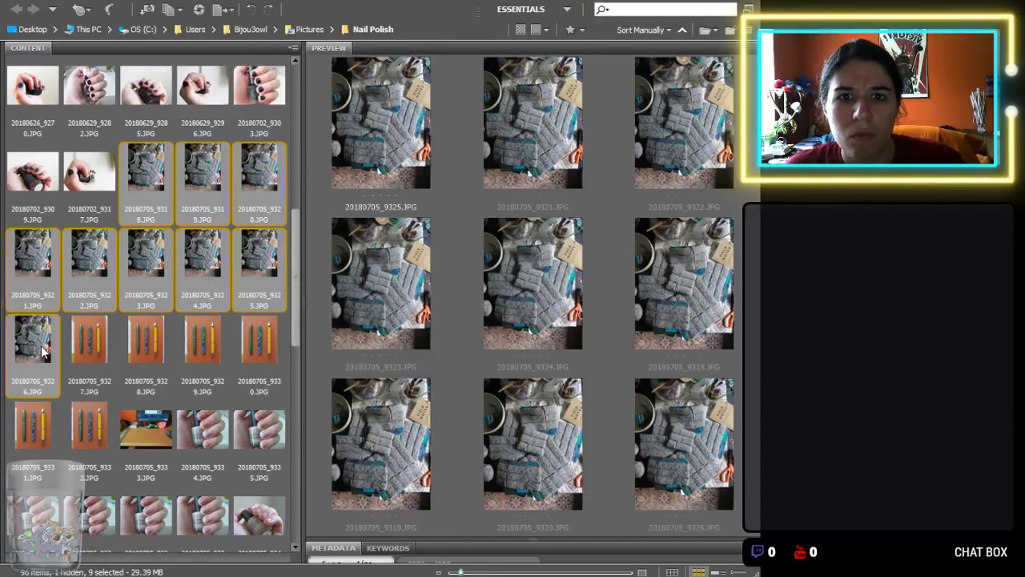
pyautogui.click(251, 10)
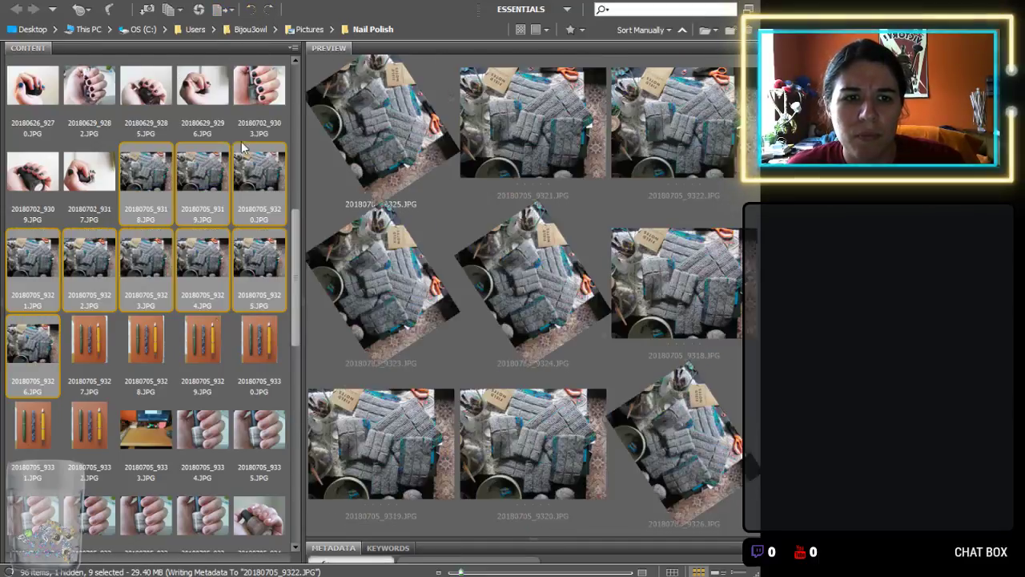
pyautogui.click(146, 195)
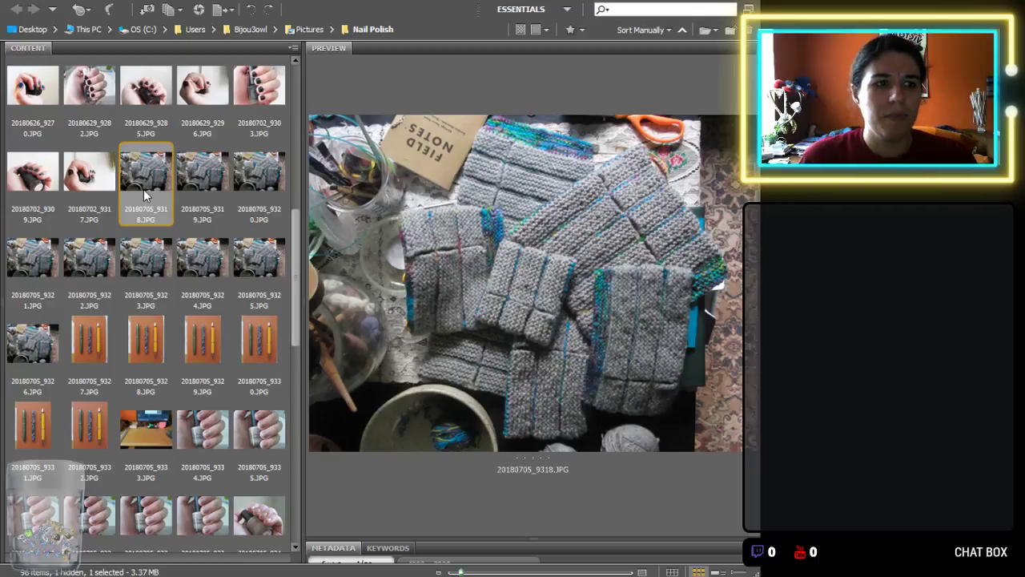
# Advance the preview to the next knitting photo, 20180705_9319.
pyautogui.press('Right')
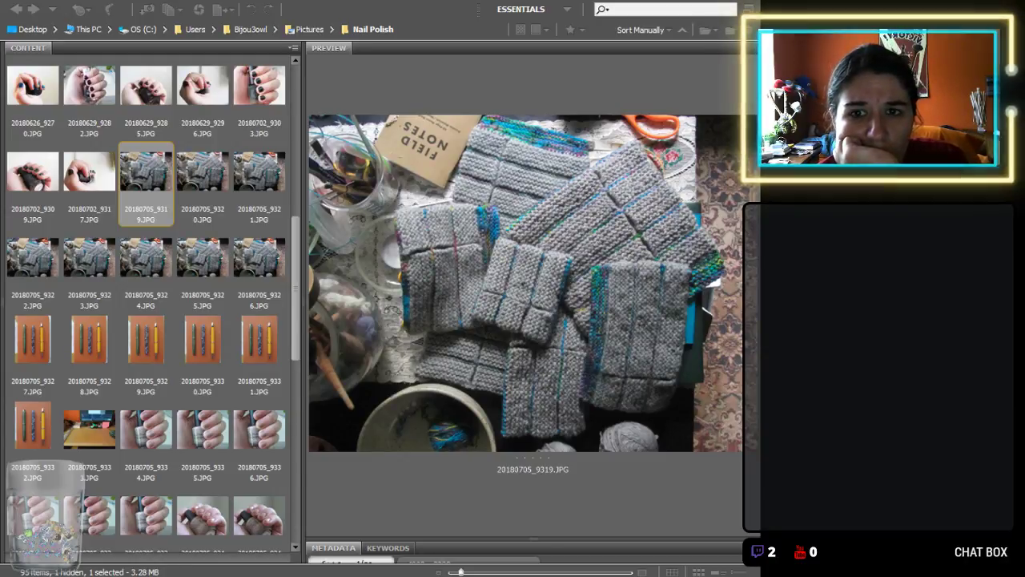
# Compare knitting shots against 9319 and delete duplicates 9320 and 9321.
pyautogui.hotkey('alt', 'Tab')
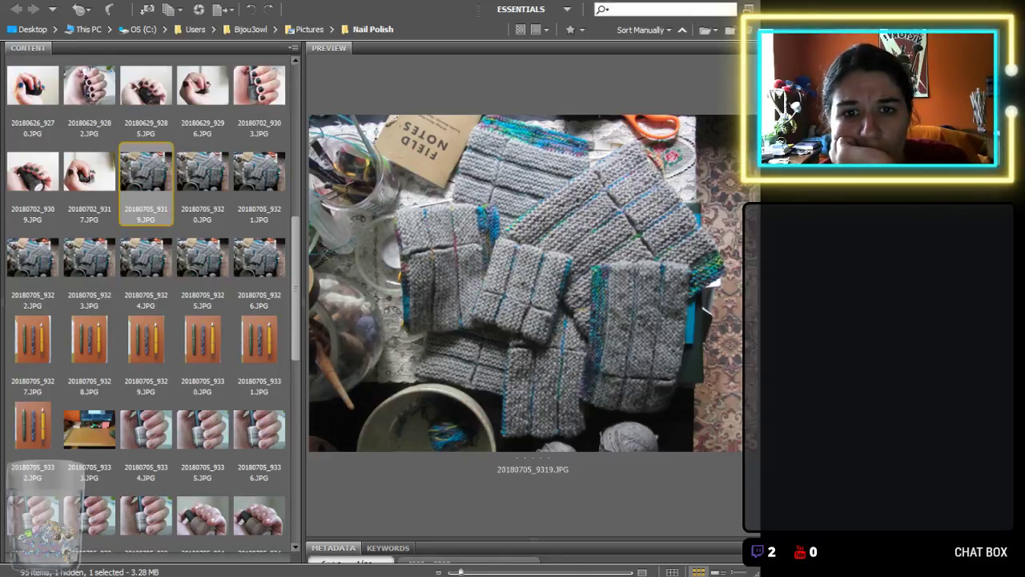
pyautogui.press('Right')
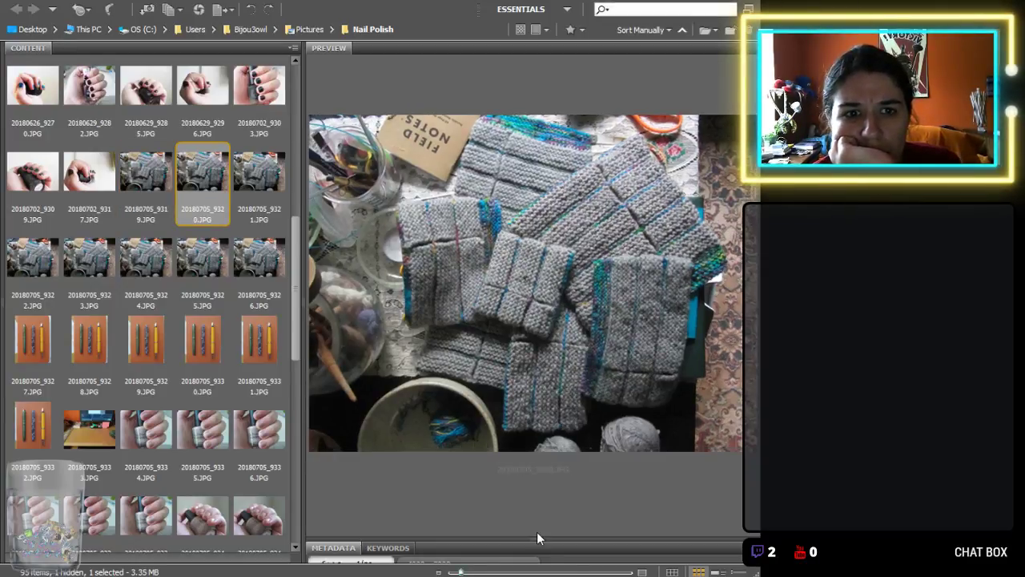
pyautogui.press('Left')
pyautogui.press('Right')
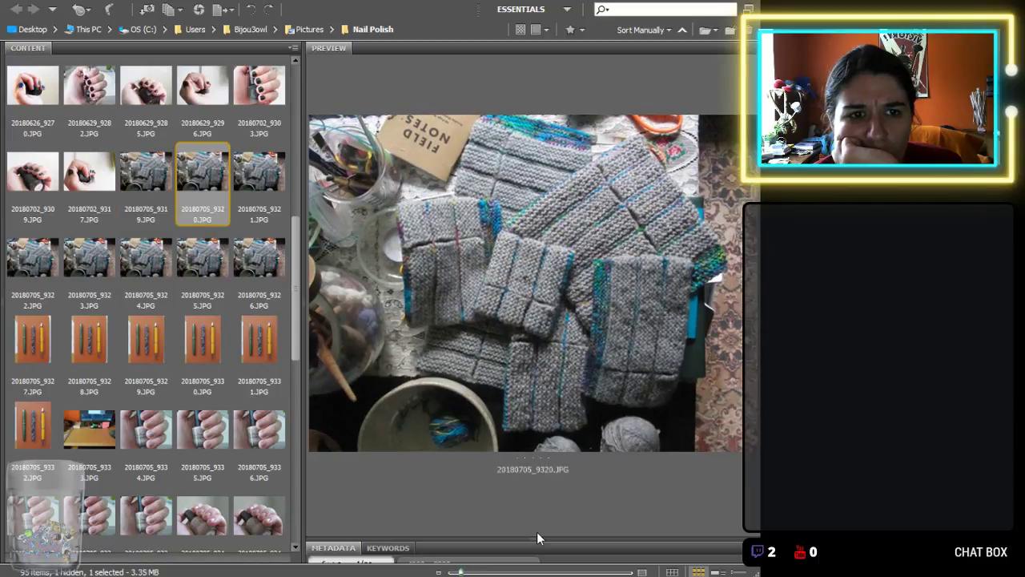
pyautogui.press('Left')
pyautogui.press('Right')
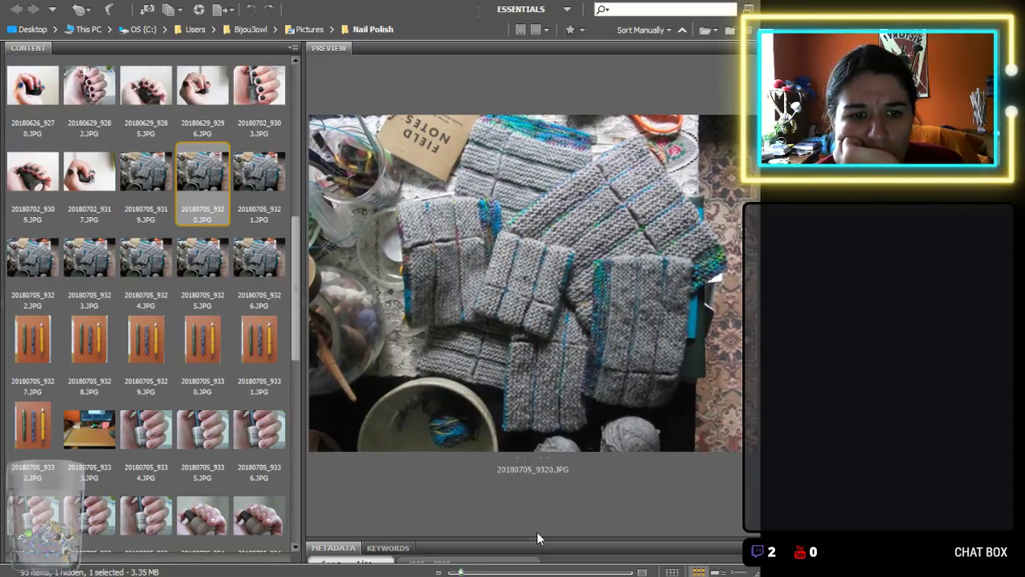
pyautogui.press('Delete')
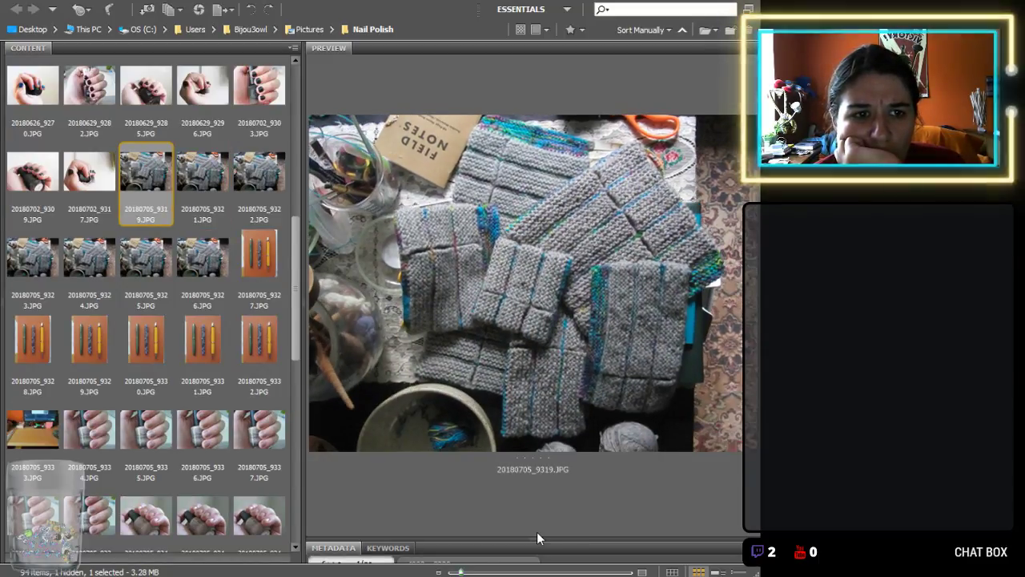
pyautogui.press('Right')
pyautogui.press('Left')
pyautogui.press('Right')
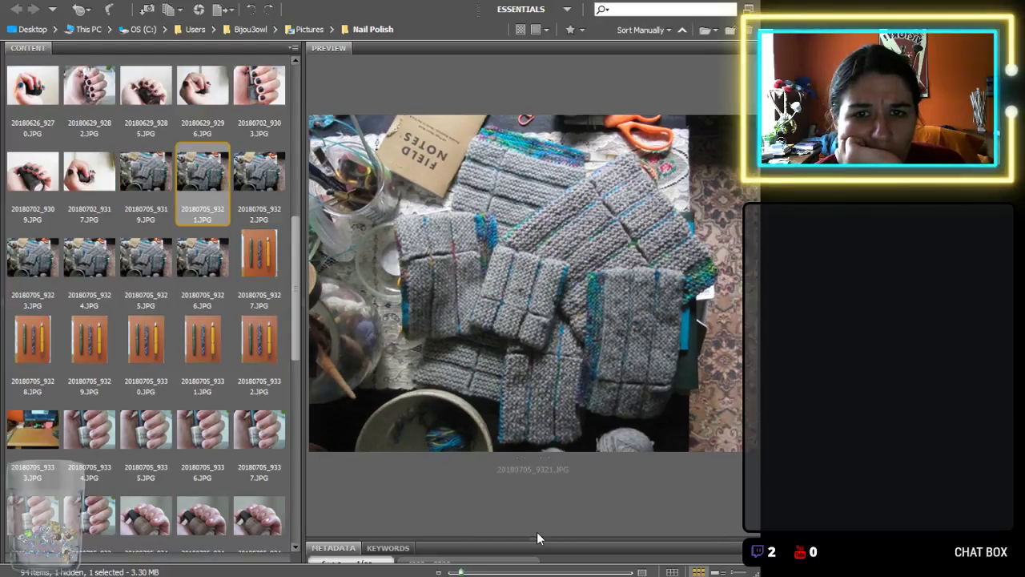
pyautogui.press('Delete')
pyautogui.press('Left')
# Delete the redundant knitting photos 9319 and 9323.
pyautogui.press('Right')
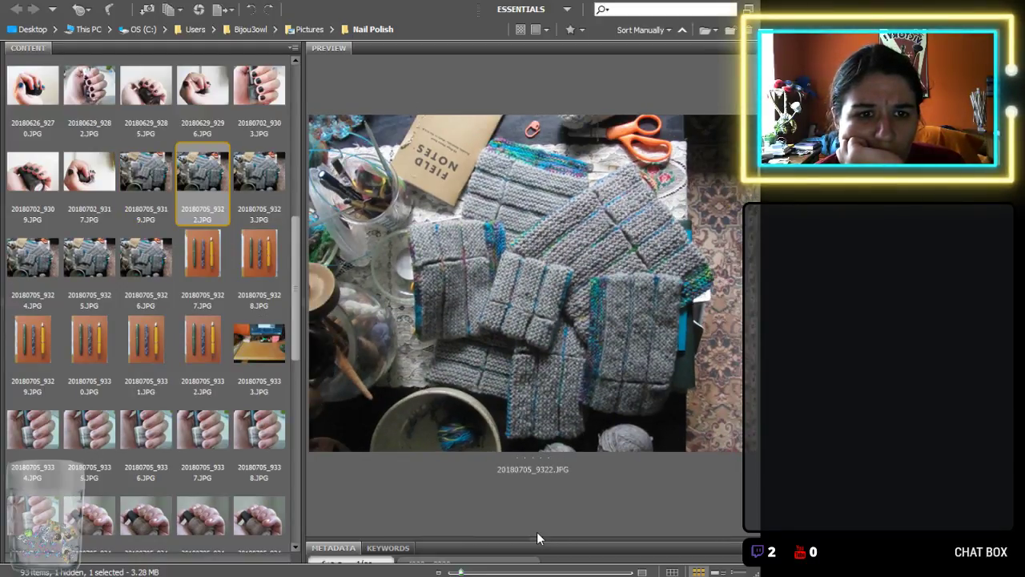
pyautogui.press('Left')
pyautogui.press('Right')
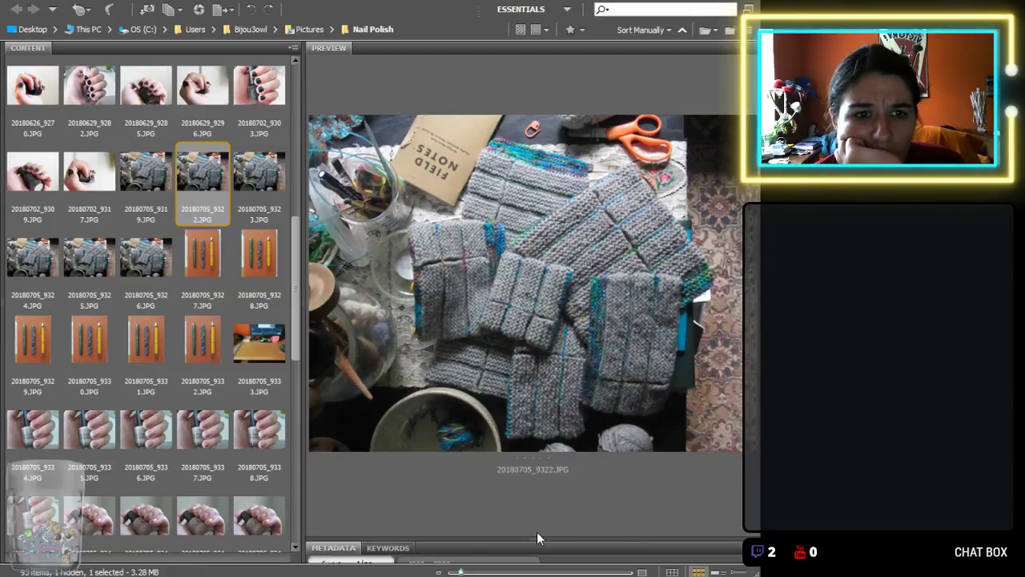
pyautogui.press('Left')
pyautogui.press('Delete')
pyautogui.press('Right')
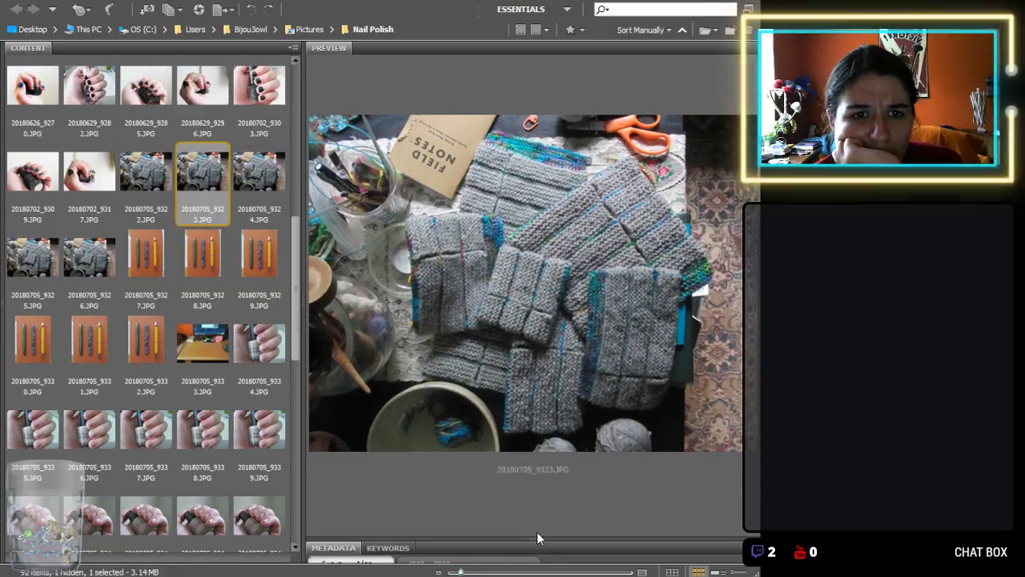
pyautogui.press('Right')
pyautogui.press('Left')
pyautogui.press('Delete')
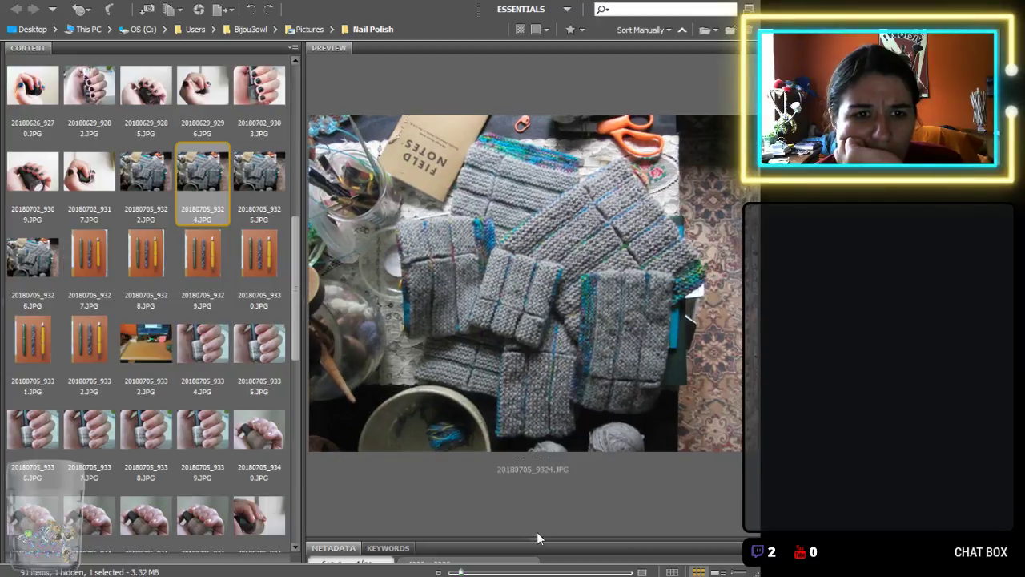
# Delete the remaining redundant knitting photos 9324, 9322 and 9326.
pyautogui.press('Left')
pyautogui.press('Right')
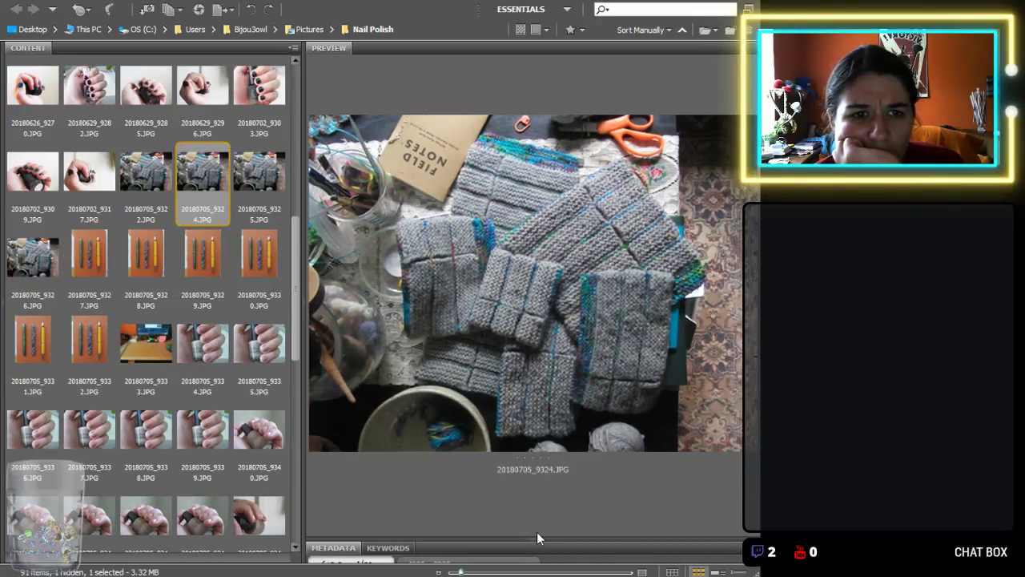
pyautogui.press('Left')
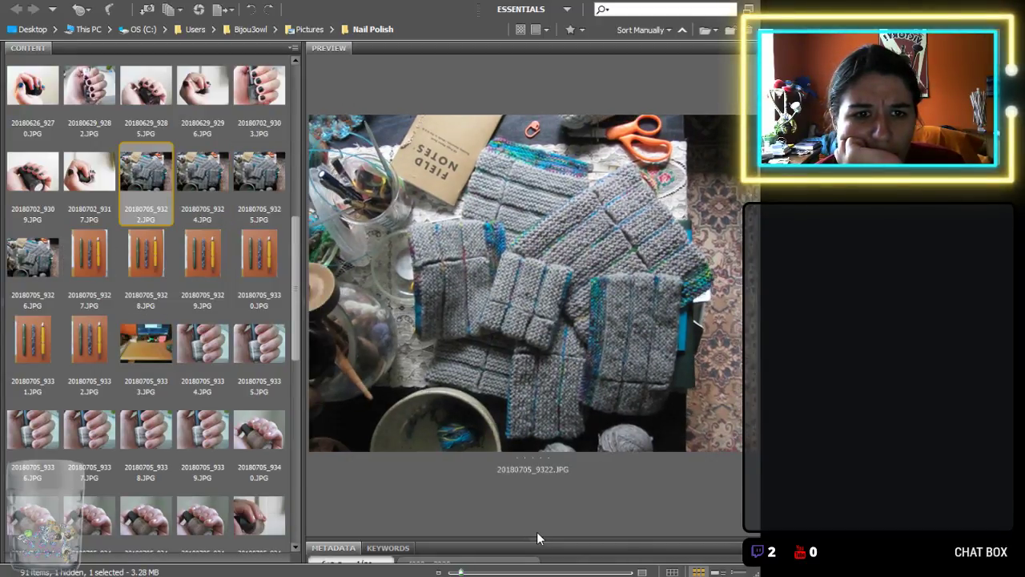
pyautogui.press('Right')
pyautogui.press('Delete')
pyautogui.press('Left')
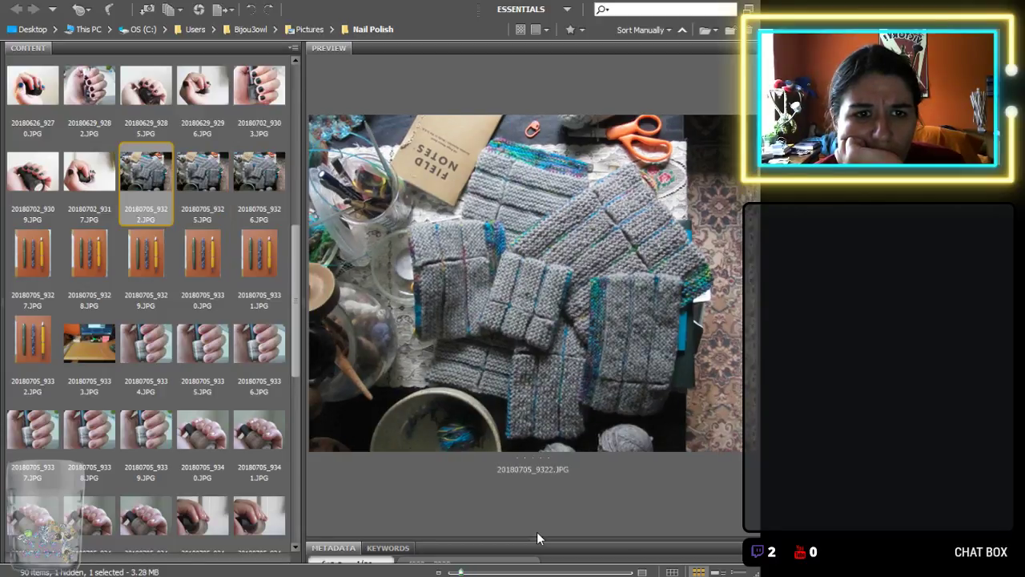
pyautogui.press('Right')
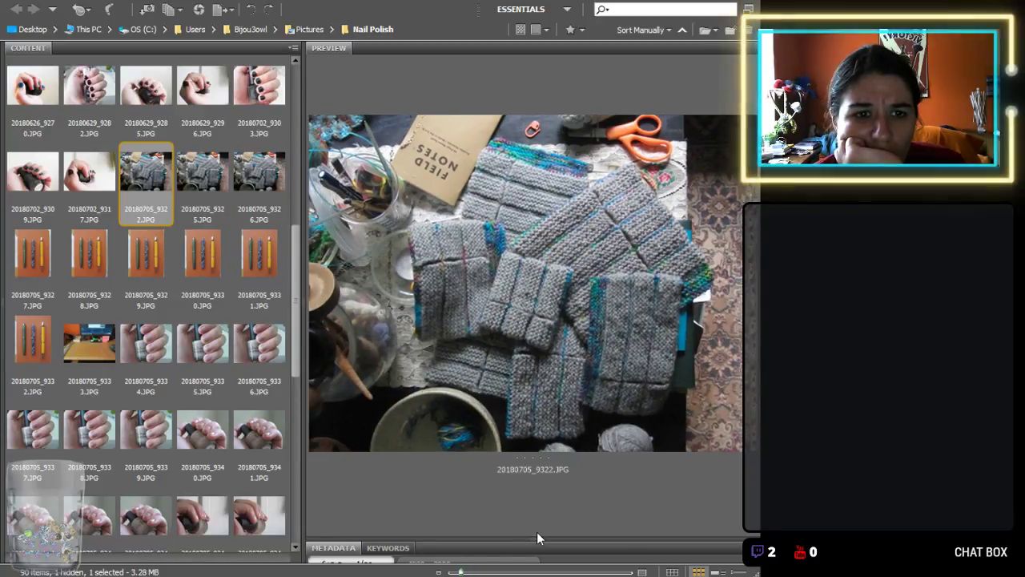
pyautogui.press('Right')
pyautogui.press('Left')
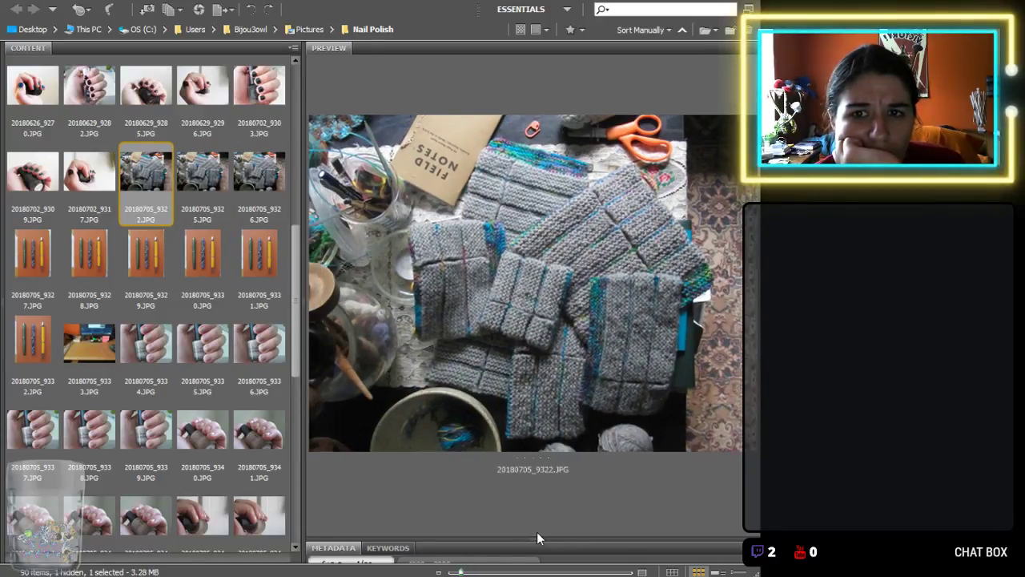
pyautogui.press('Delete')
pyautogui.press('Right')
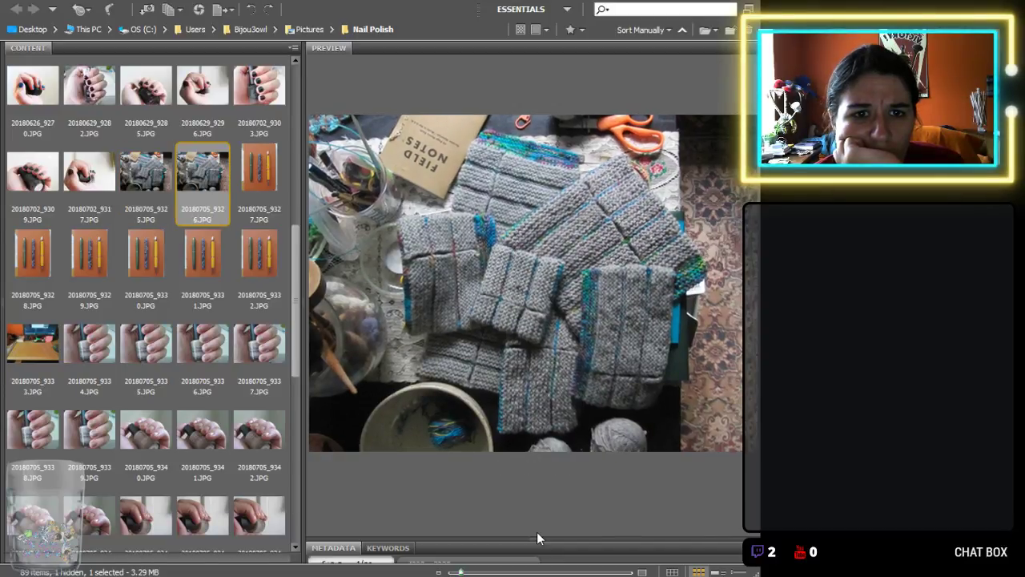
pyautogui.press('Delete')
# Delete the redundant pen photos 9327, 9328, 9331 and 9332.
pyautogui.press('Right')
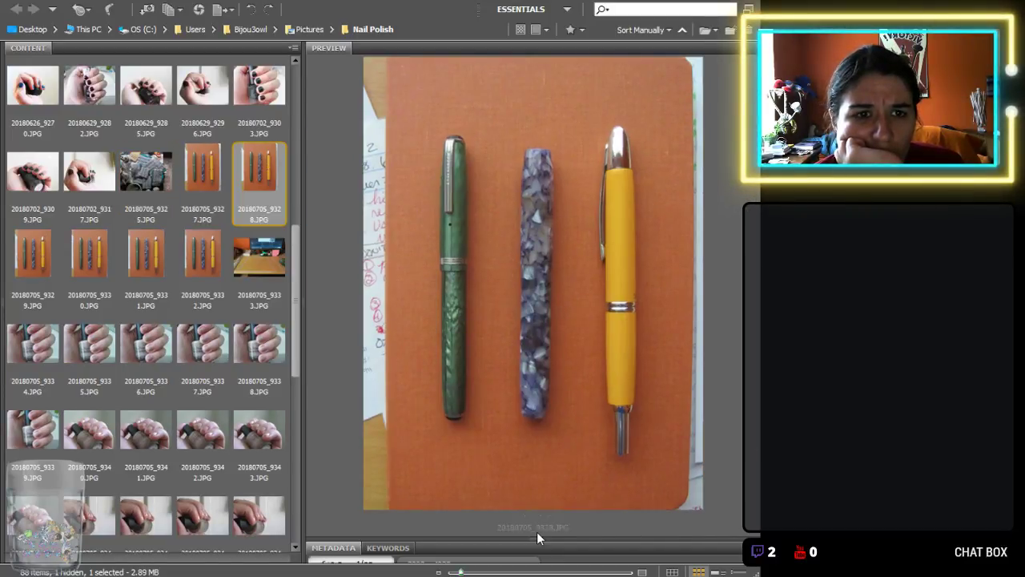
pyautogui.press('Left')
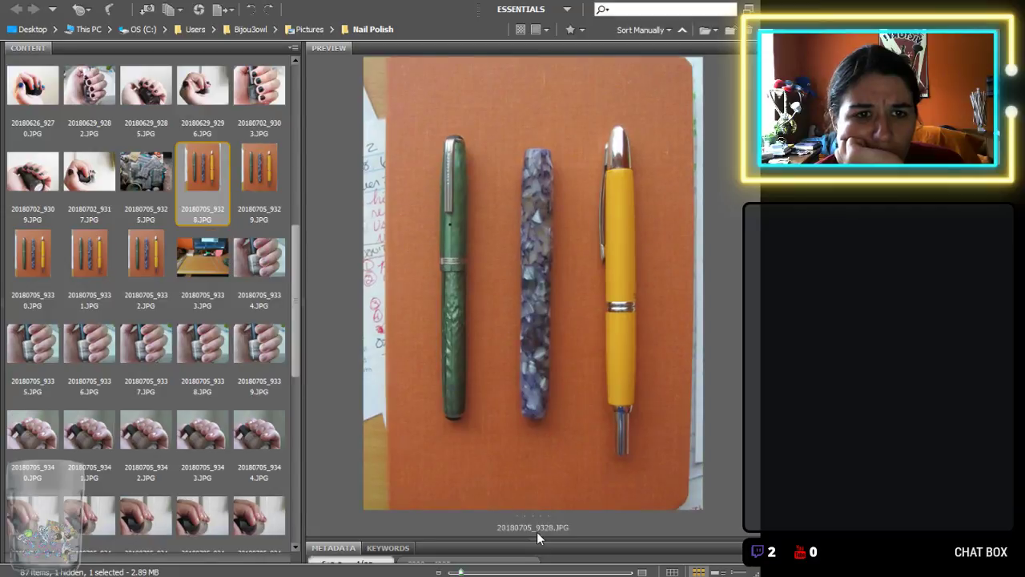
pyautogui.press('Right')
pyautogui.press('Left')
pyautogui.press('Delete')
pyautogui.press('Delete')
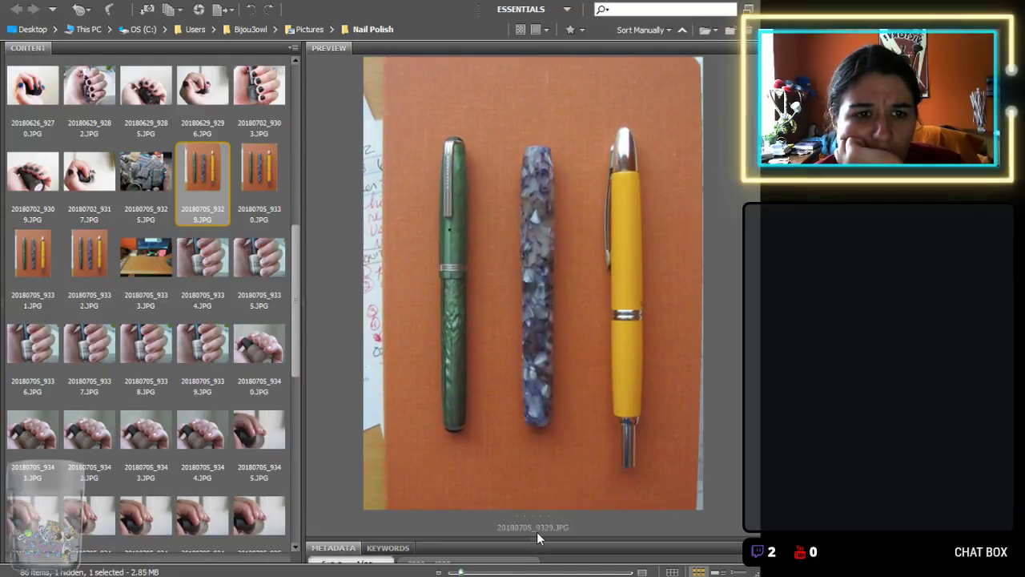
pyautogui.press('Right')
pyautogui.press('Delete')
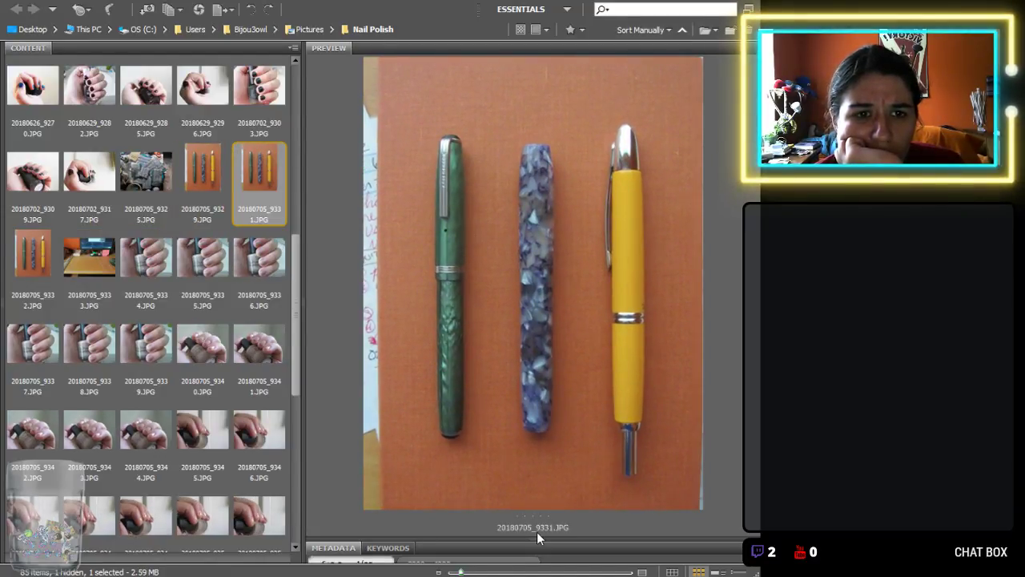
pyautogui.press('Left')
pyautogui.press('Right')
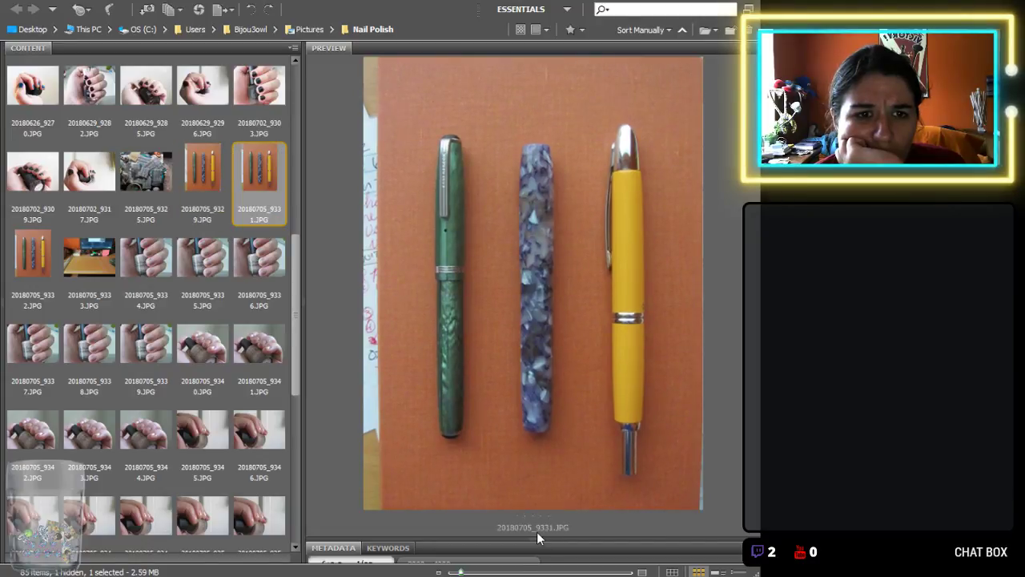
pyautogui.press('Delete')
pyautogui.press('Left')
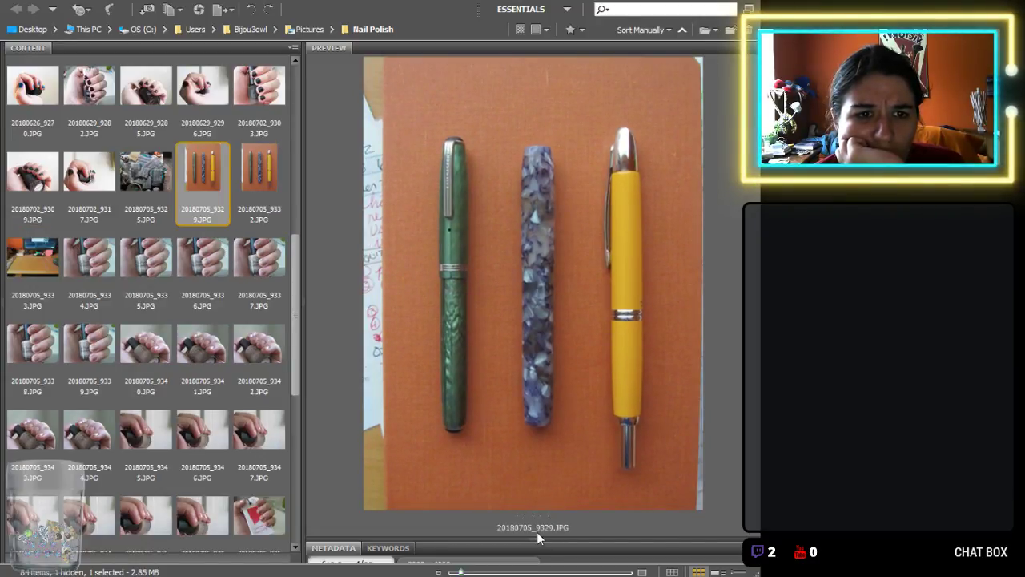
pyautogui.press('Right')
pyautogui.press('Delete')
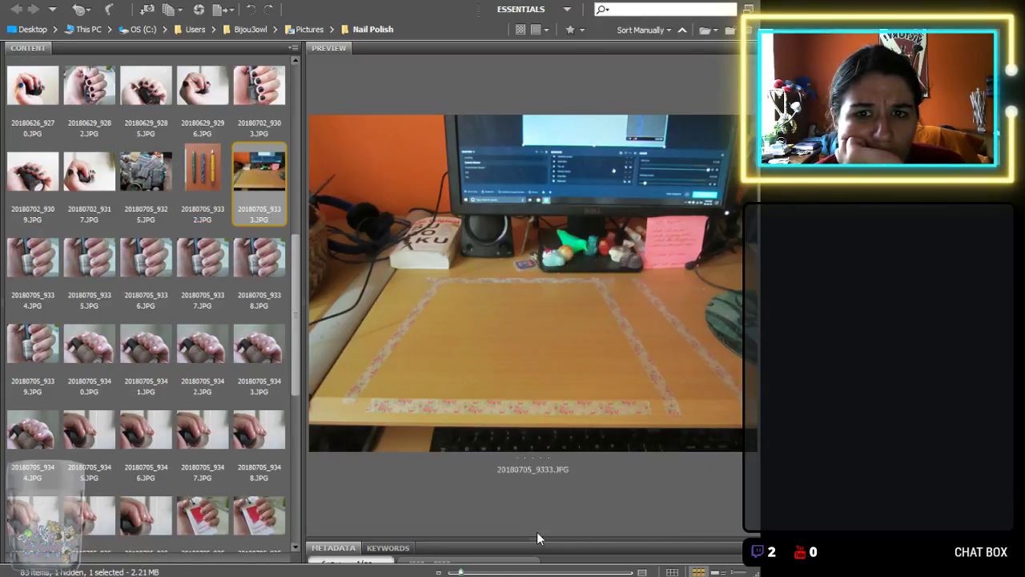
# Delete the duplicate nail-polish photos 9335, 9336, 9334 and 9338.
pyautogui.press('Right')
pyautogui.press('Right')
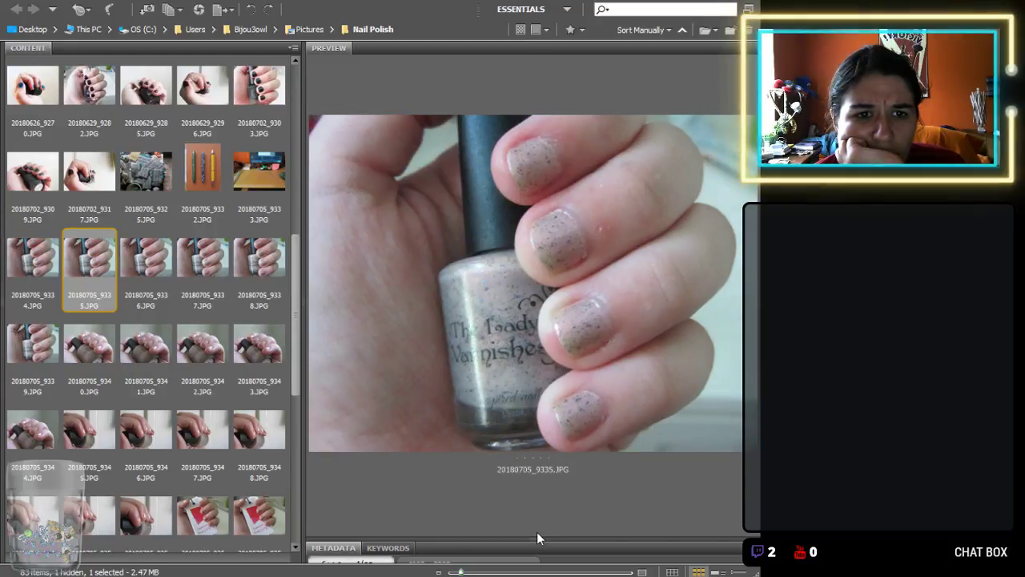
pyautogui.press('Delete')
pyautogui.press('Left')
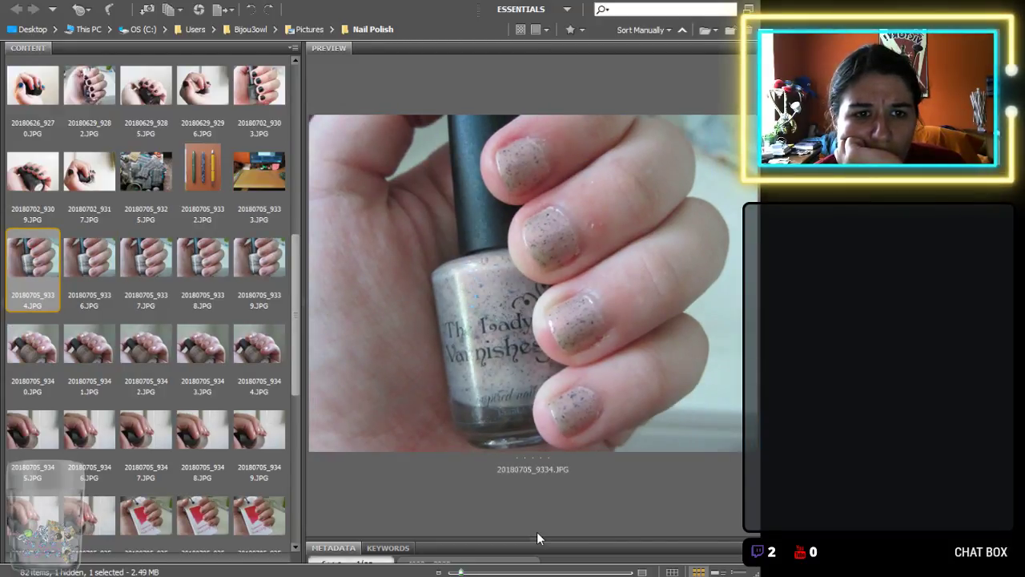
pyautogui.press('Right')
pyautogui.press('Delete')
pyautogui.press('Left')
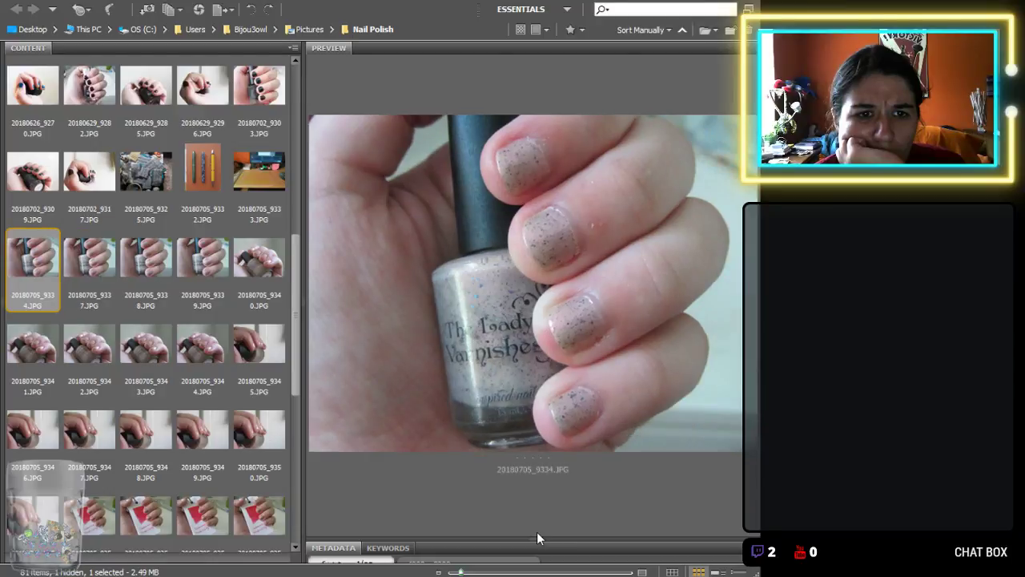
pyautogui.press('Delete')
pyautogui.press('Right')
pyautogui.press('Left')
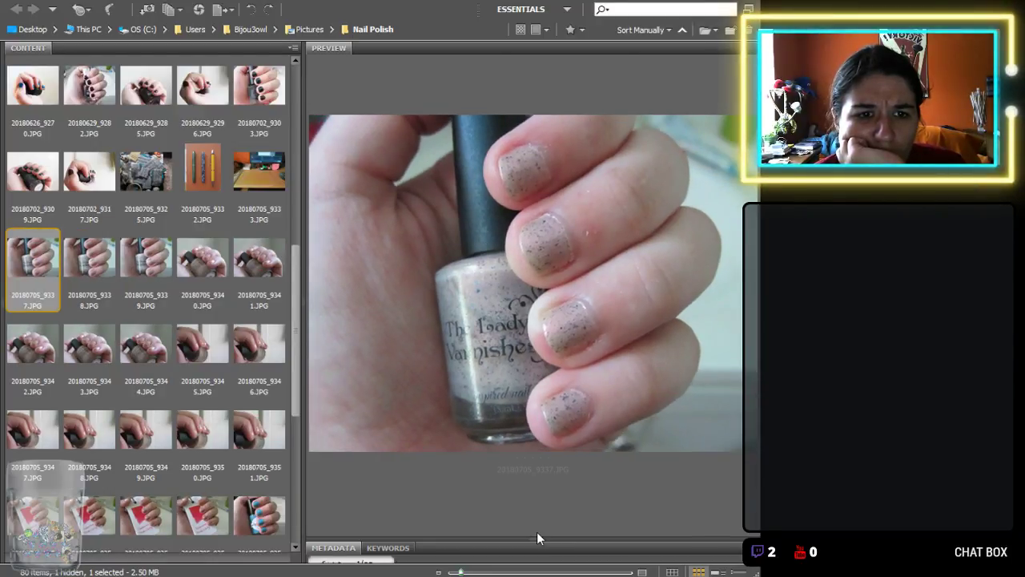
pyautogui.press('Right')
pyautogui.press('Delete')
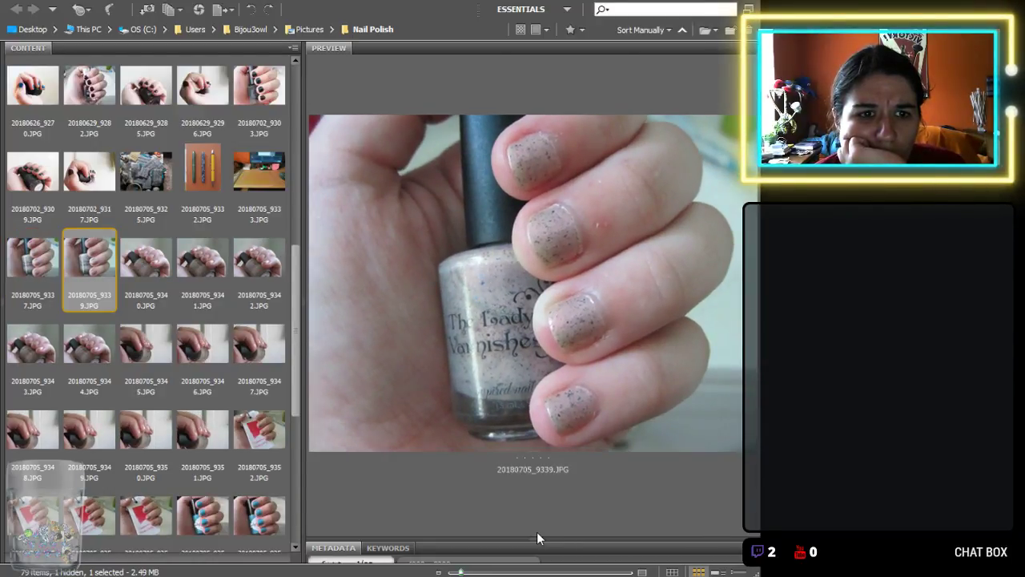
# Compare nail-polish shots 9337 and 9339, then delete 9339 and 9340.
pyautogui.press('Left')
pyautogui.press('Right')
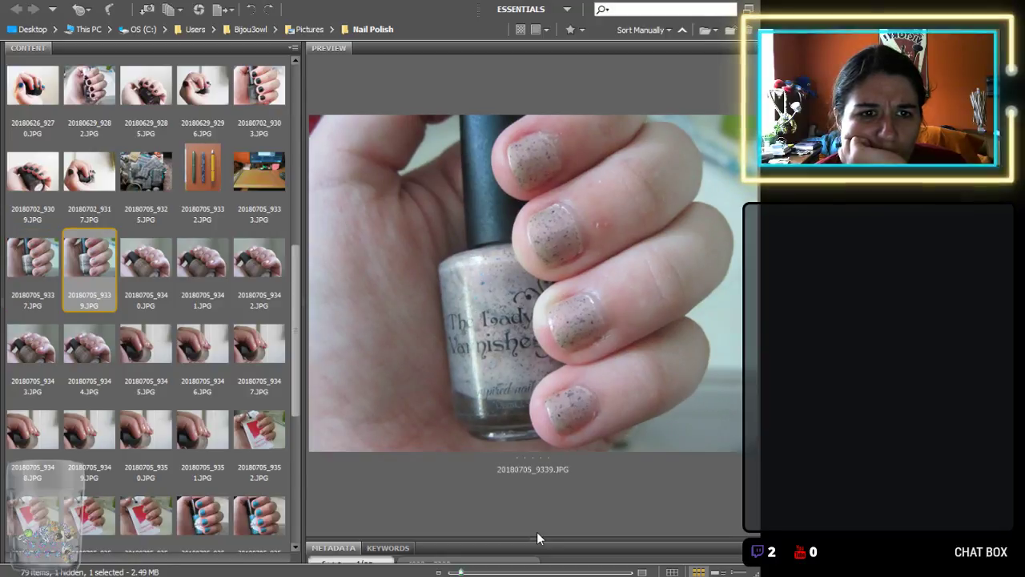
pyautogui.press('Left')
pyautogui.press('Right')
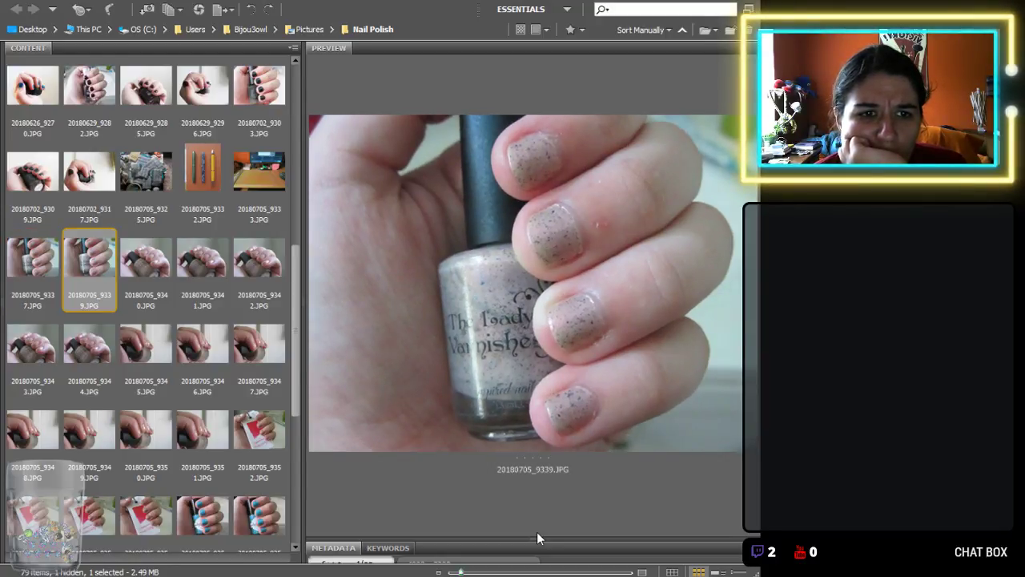
pyautogui.press('Left')
pyautogui.press('Right')
pyautogui.press('Delete')
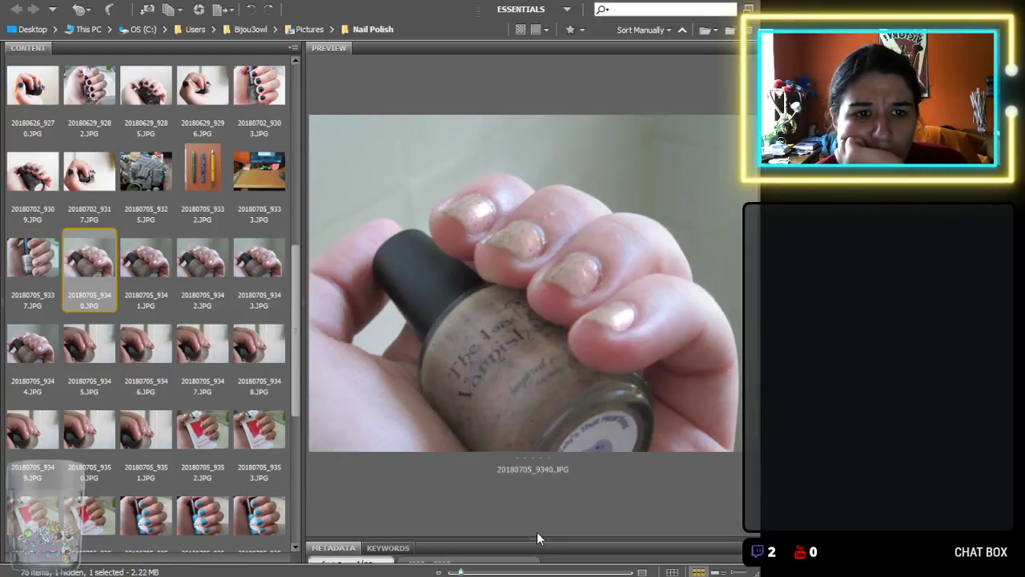
pyautogui.press('Right')
pyautogui.press('Left')
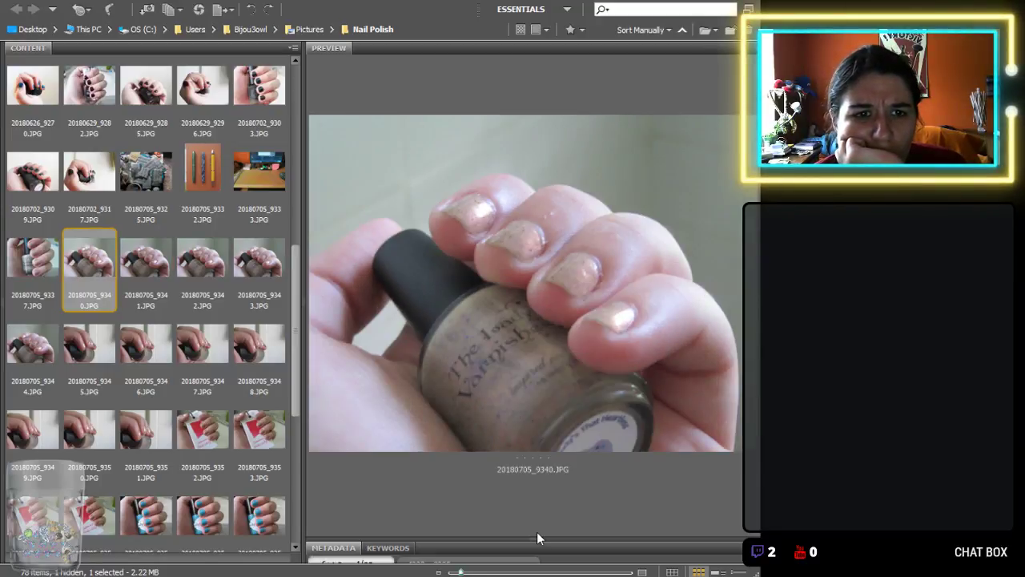
pyautogui.press('Delete')
# Flip between nail-polish photos 9341 and 9342 to compare them.
pyautogui.press('Right')
pyautogui.press('Left')
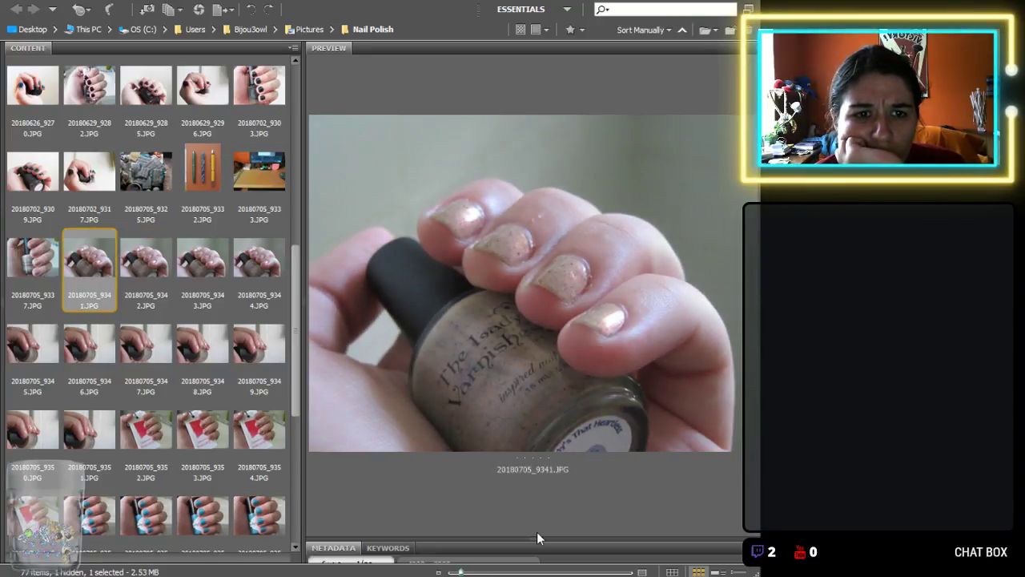
pyautogui.press('Right')
pyautogui.press('Left')
pyautogui.press('Right')
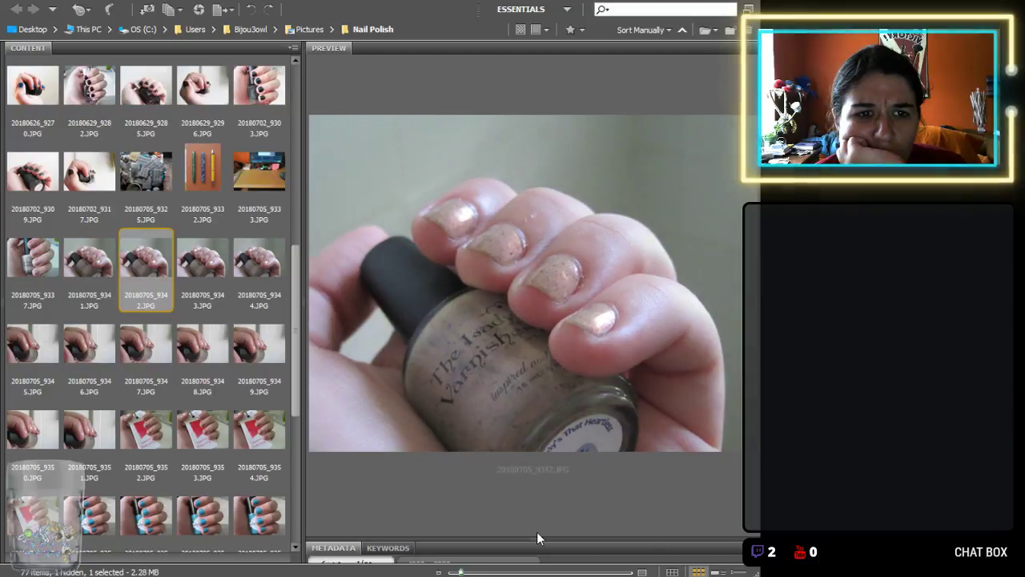
pyautogui.press('Left')
pyautogui.press('Right')
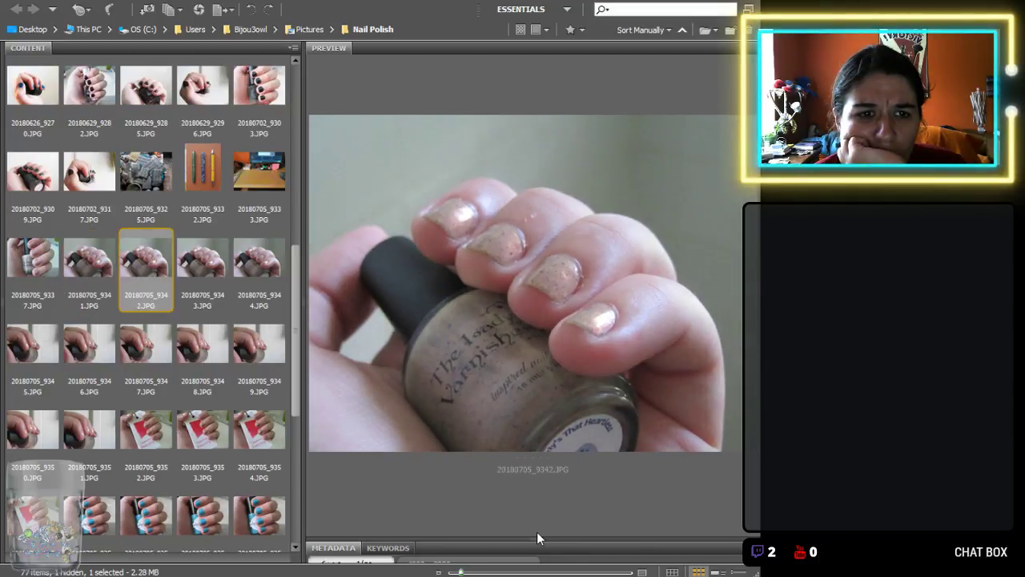
pyautogui.press('Left')
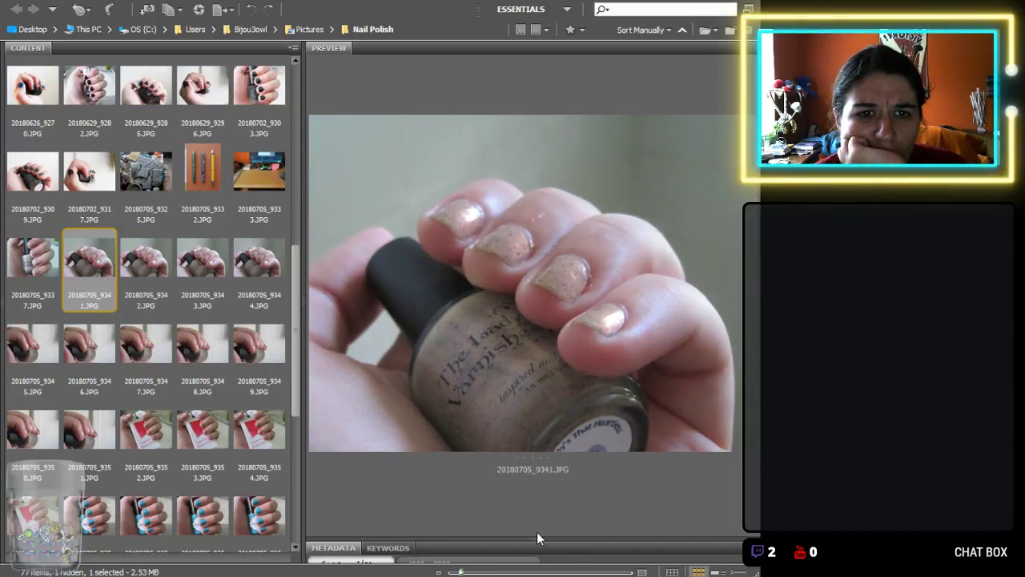
pyautogui.press('Right')
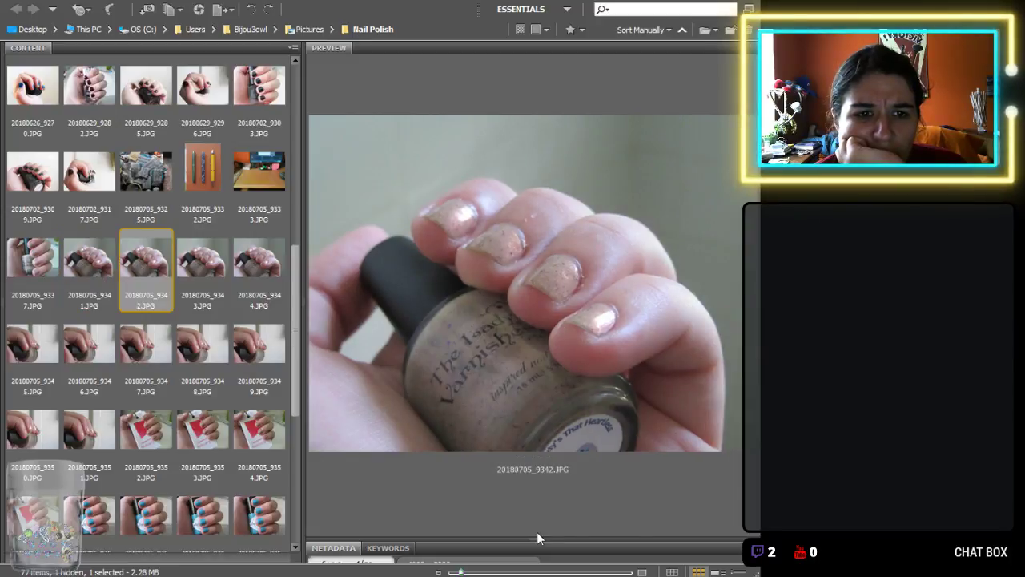
# Delete nail-polish photos 9341, 9342 and 9344, leaving 74 photos.
pyautogui.press('Left')
pyautogui.press('Delete')
pyautogui.press('Right')
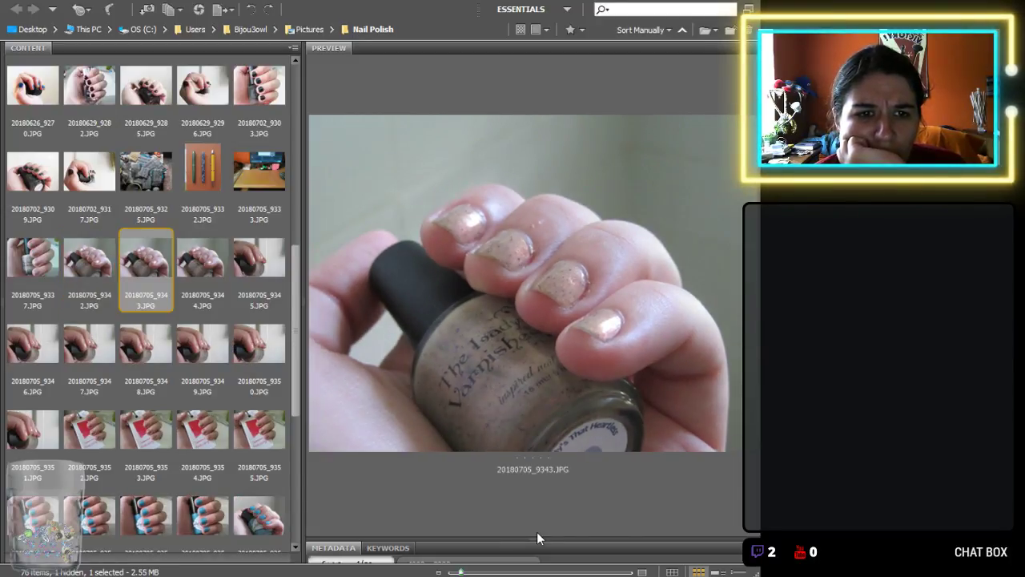
pyautogui.press('Left')
pyautogui.press('Delete')
pyautogui.press('Right')
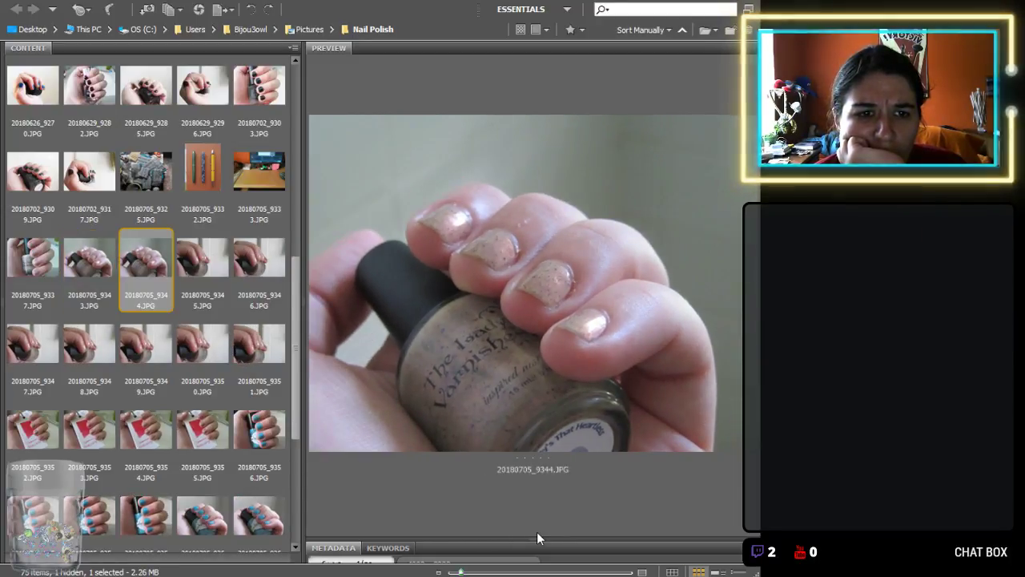
pyautogui.press('Left')
pyautogui.press('Right')
pyautogui.press('Delete')
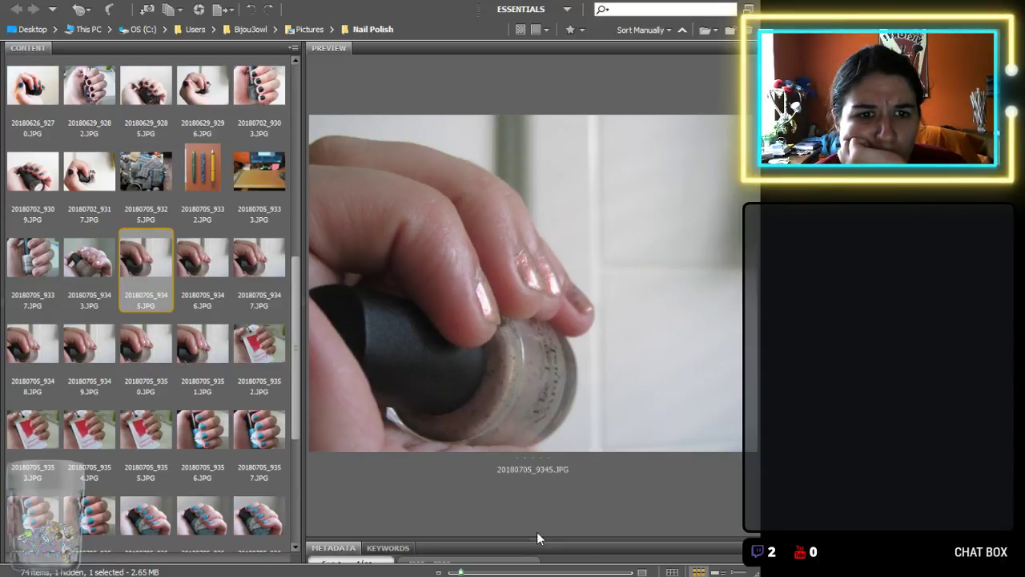
# Delete the nail-polish photos 9345, 9347 and 9348.
pyautogui.press('Right')
pyautogui.press('Left')
pyautogui.press('Delete')
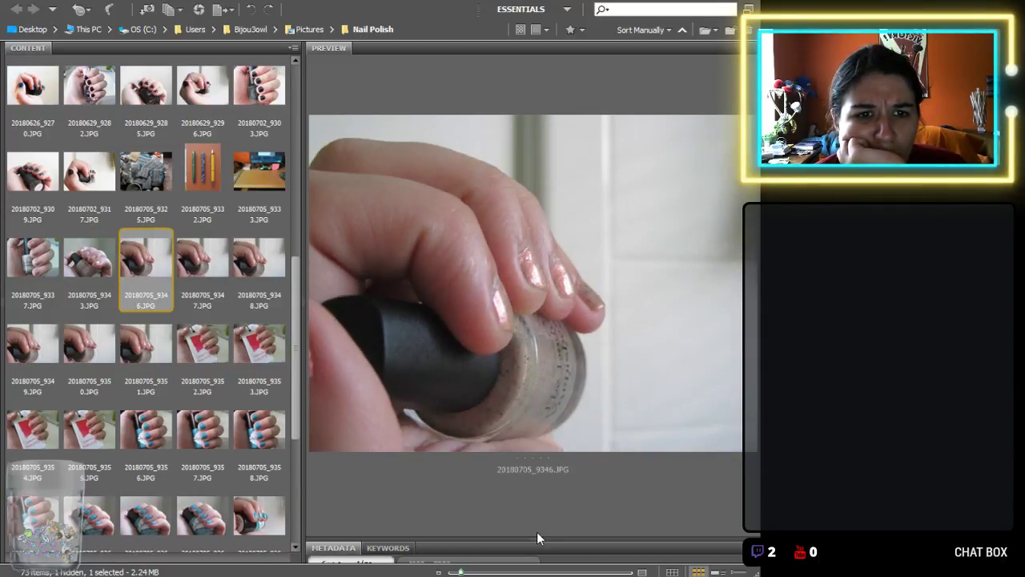
pyautogui.press('Right')
pyautogui.press('Left')
pyautogui.press('Right')
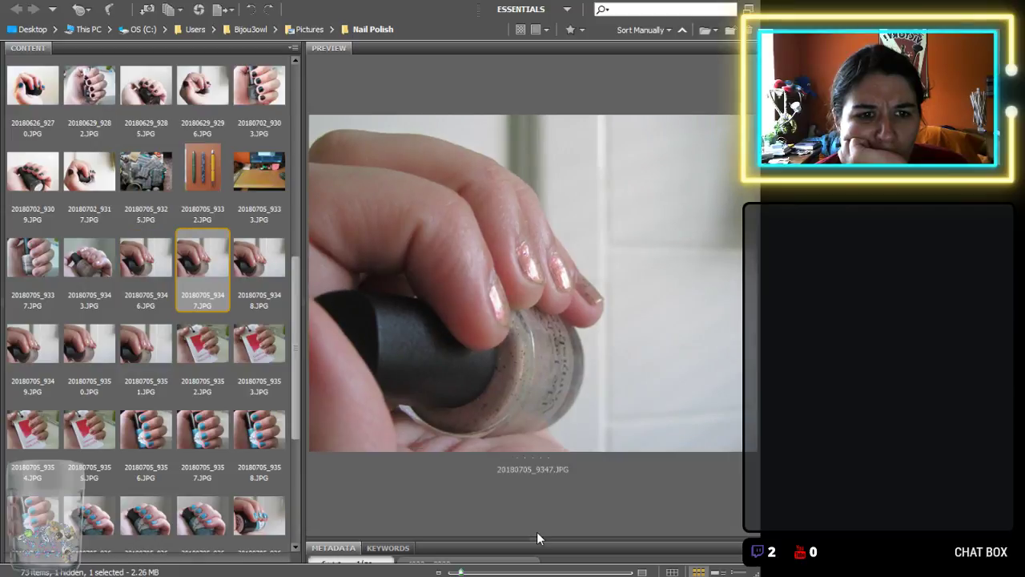
pyautogui.press('Delete')
pyautogui.press('Left')
pyautogui.press('Right')
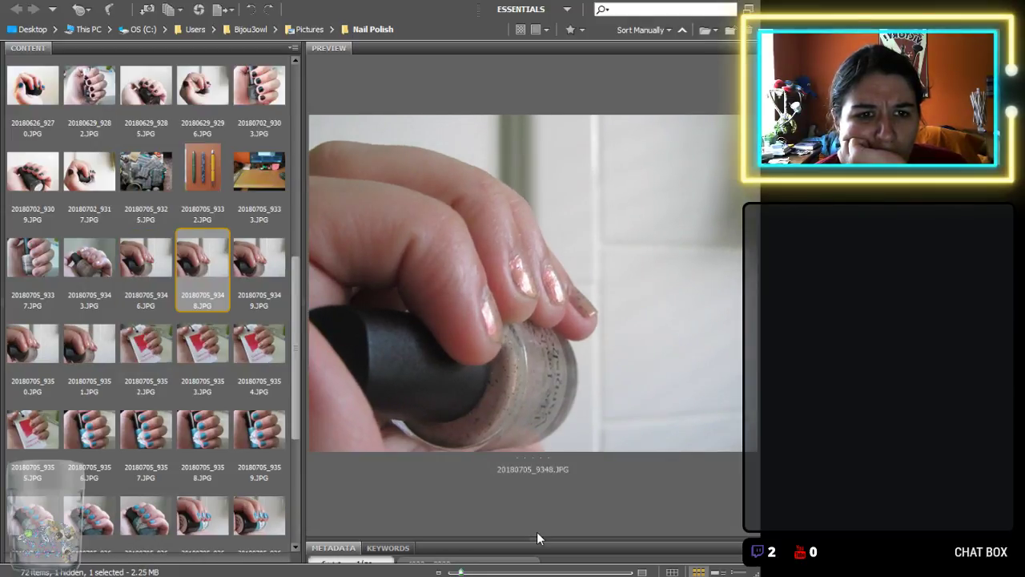
pyautogui.press('Delete')
# Compare photo 9349 with its neighbour and delete the near-duplicate 20180705_9346.
pyautogui.press('Left')
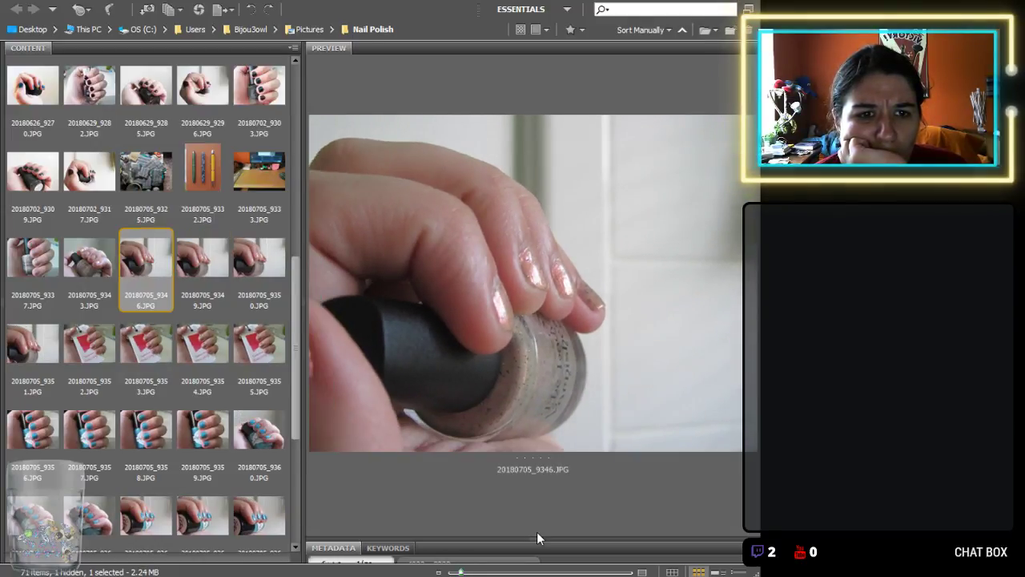
pyautogui.press('Right')
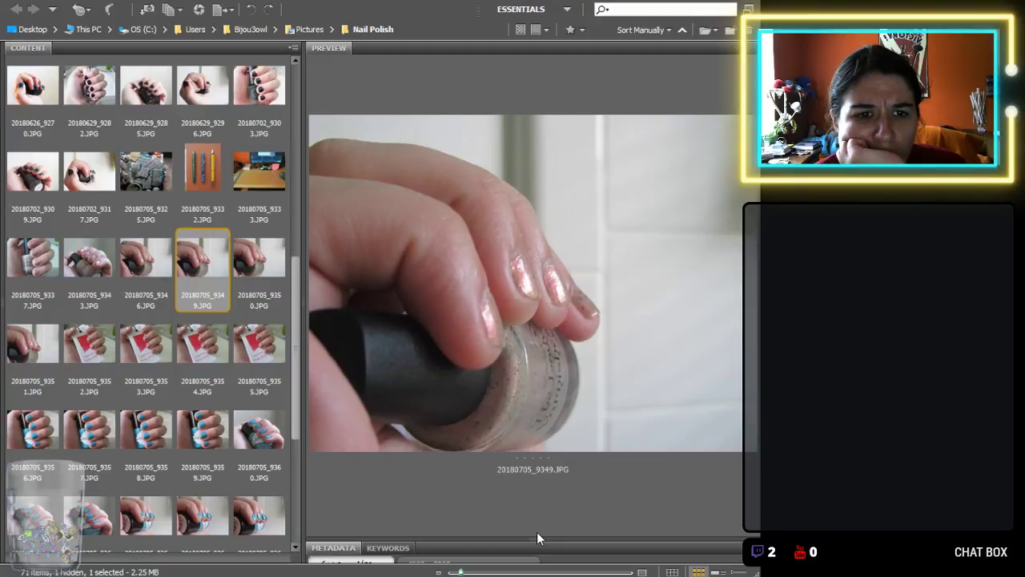
pyautogui.press('Left')
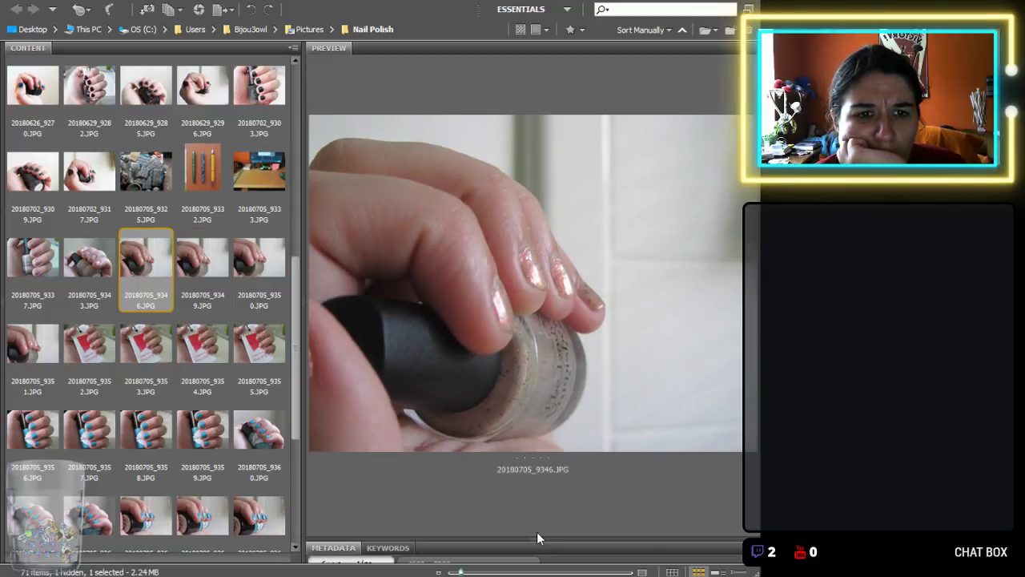
pyautogui.press('Delete')
pyautogui.press('Right')
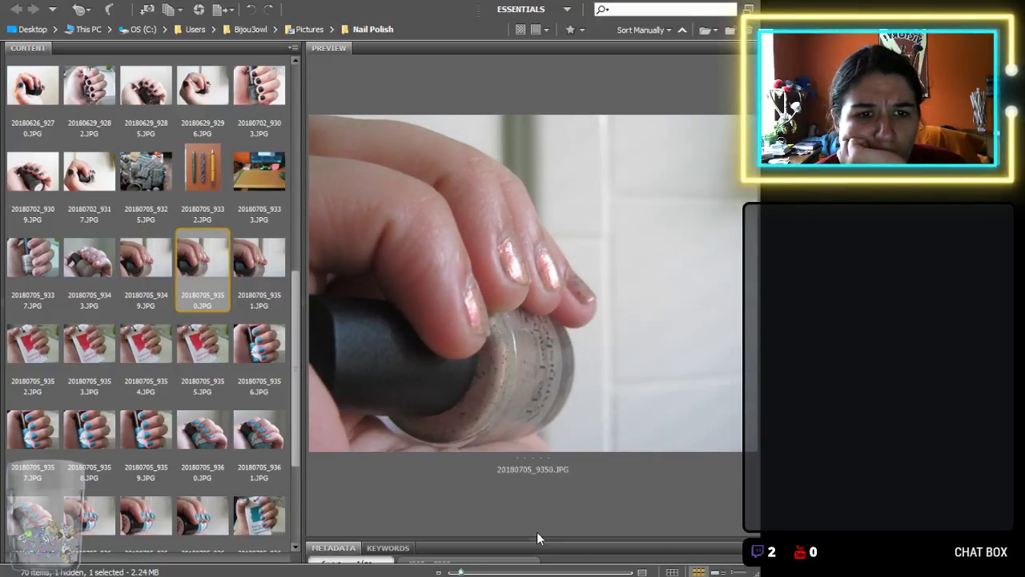
# Compare shots 9350 and 9351 against 9349 and delete both redundant ones.
pyautogui.press('Right')
pyautogui.press('Left')
pyautogui.press('Left')
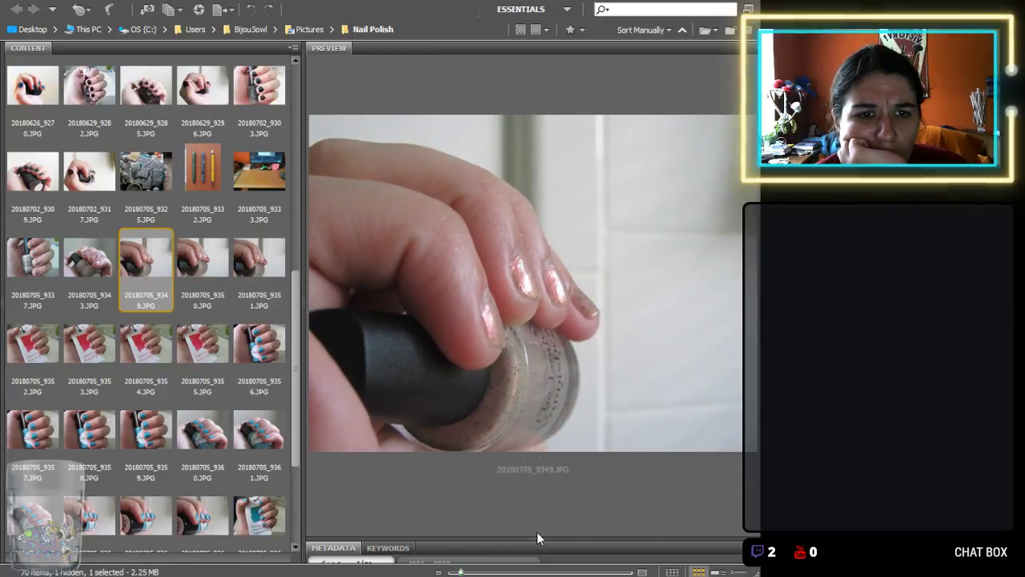
pyautogui.press('Right')
pyautogui.press('Right')
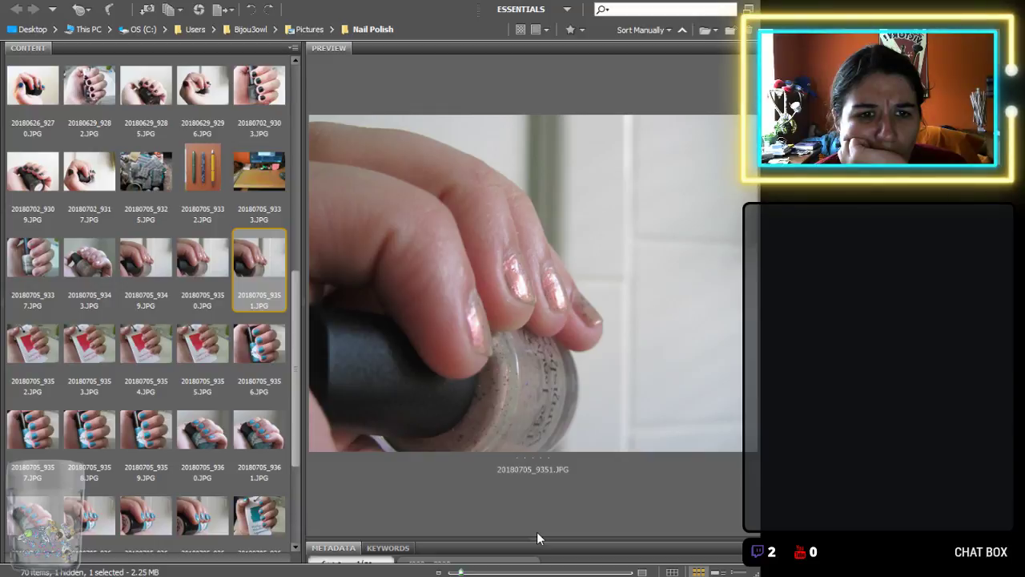
pyautogui.press('Left')
pyautogui.press('Delete')
pyautogui.press('Left')
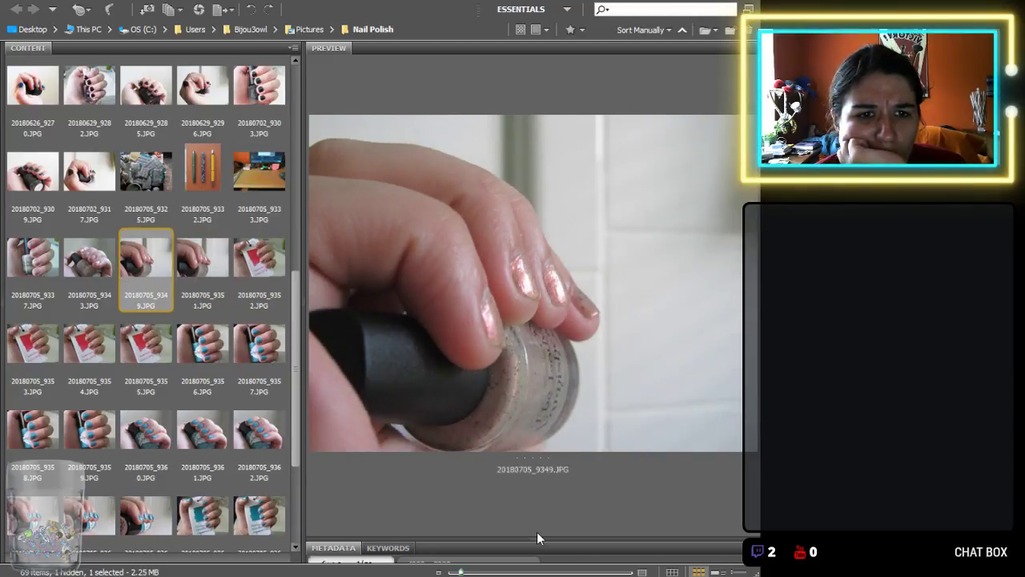
pyautogui.press('Right')
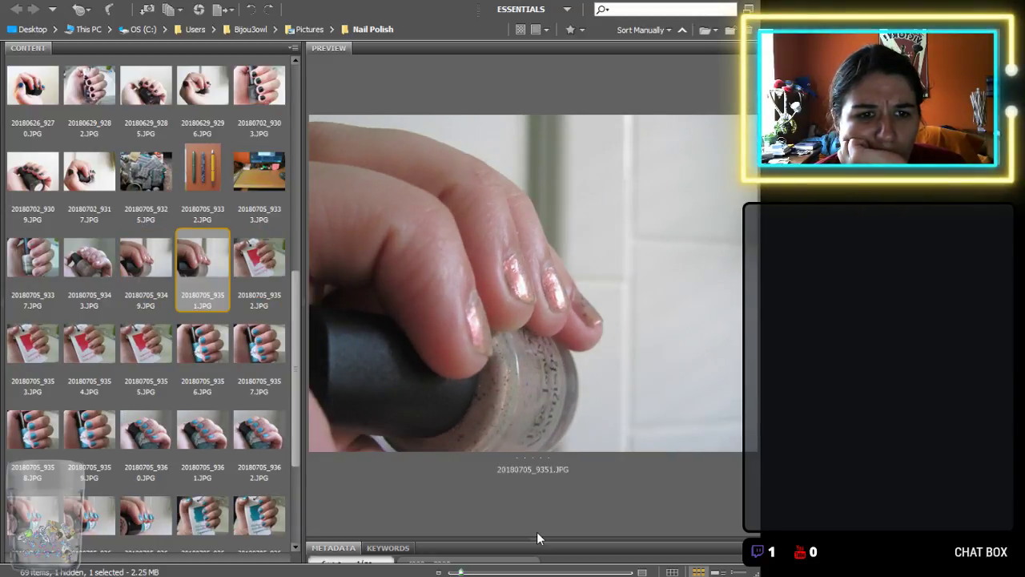
pyautogui.press('Left')
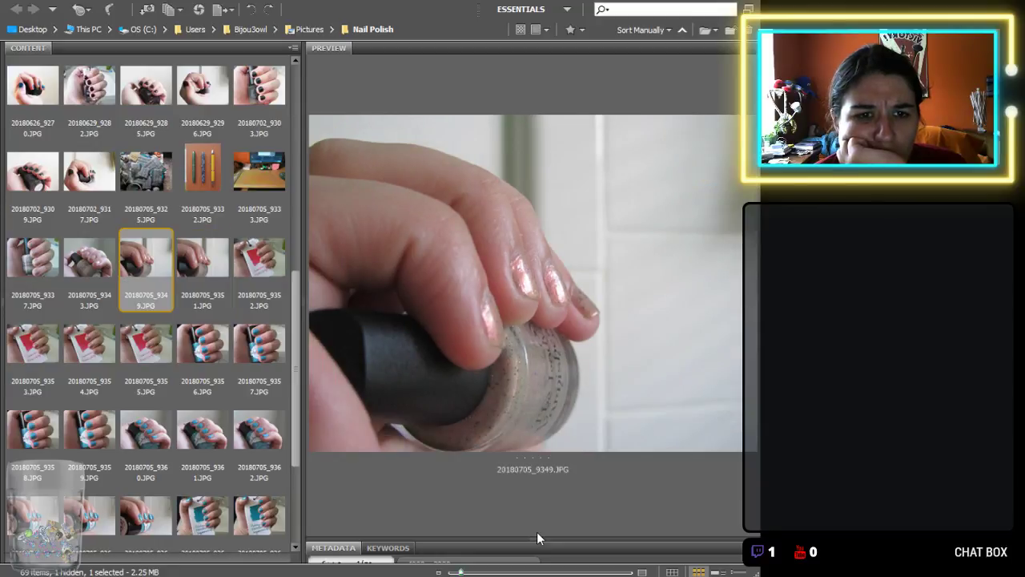
pyautogui.press('Right')
# Delete redundant nail polish photos 20180705_9351 and 20180705_9352 after comparing neighbours.
pyautogui.press('Delete')
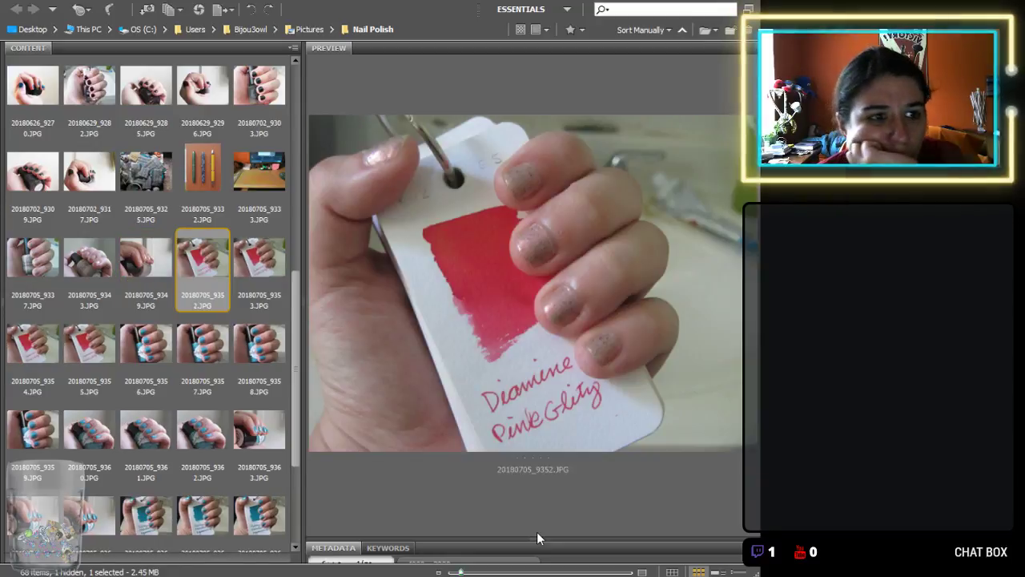
pyautogui.press('Right')
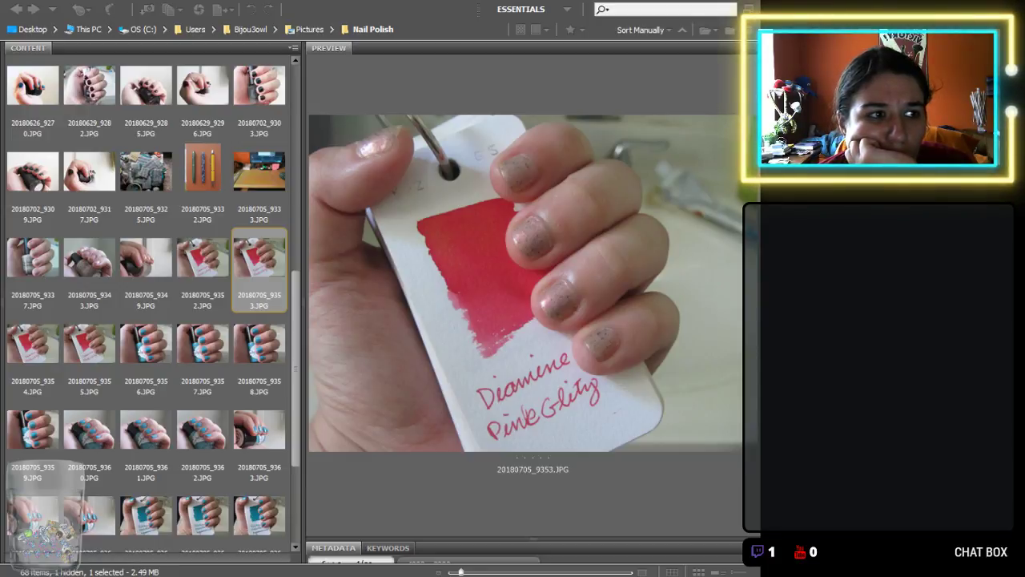
pyautogui.click(584, 517)
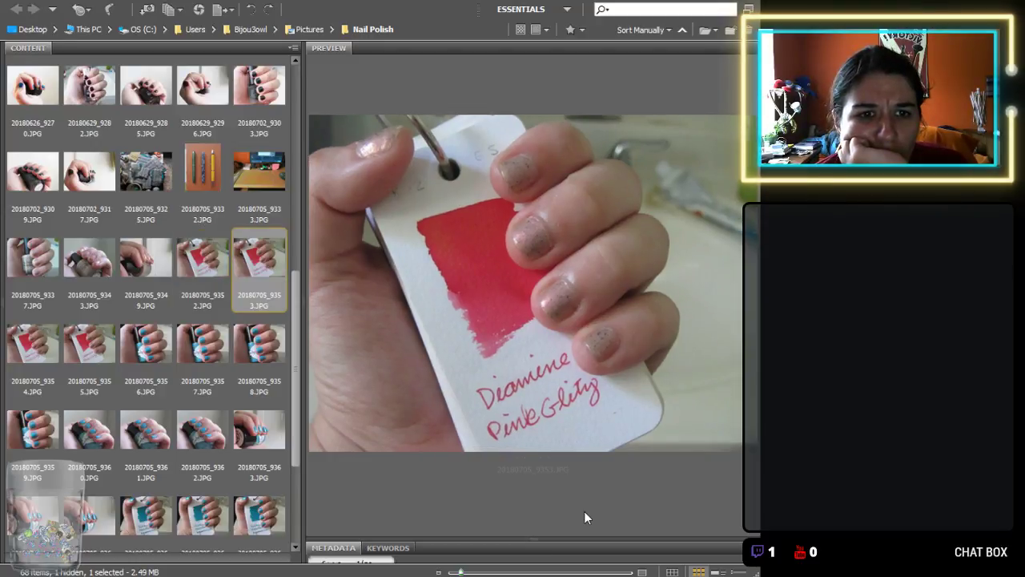
pyautogui.press('Left')
pyautogui.press('Right')
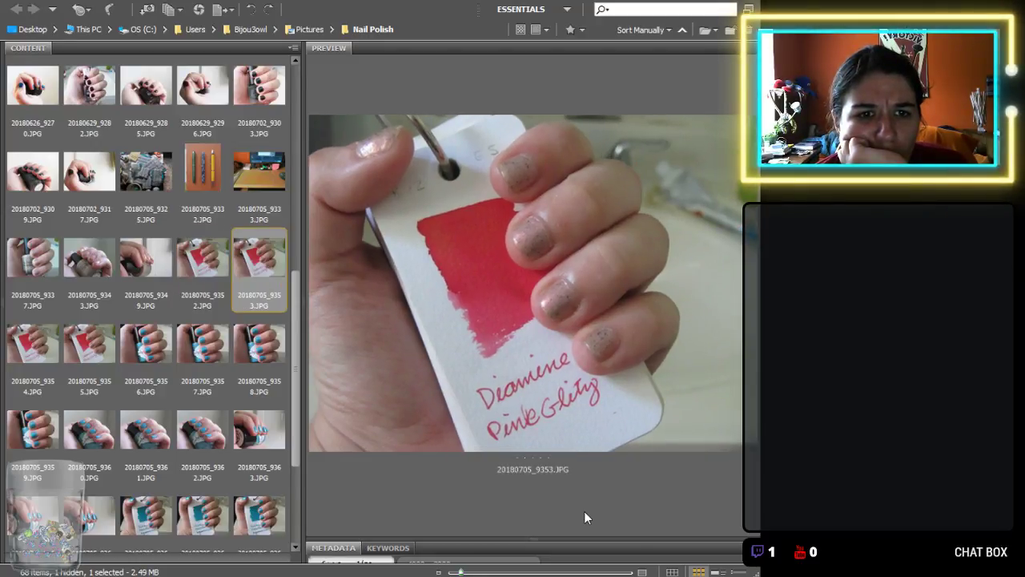
pyautogui.press('Left')
pyautogui.press('Delete')
pyautogui.press('Right')
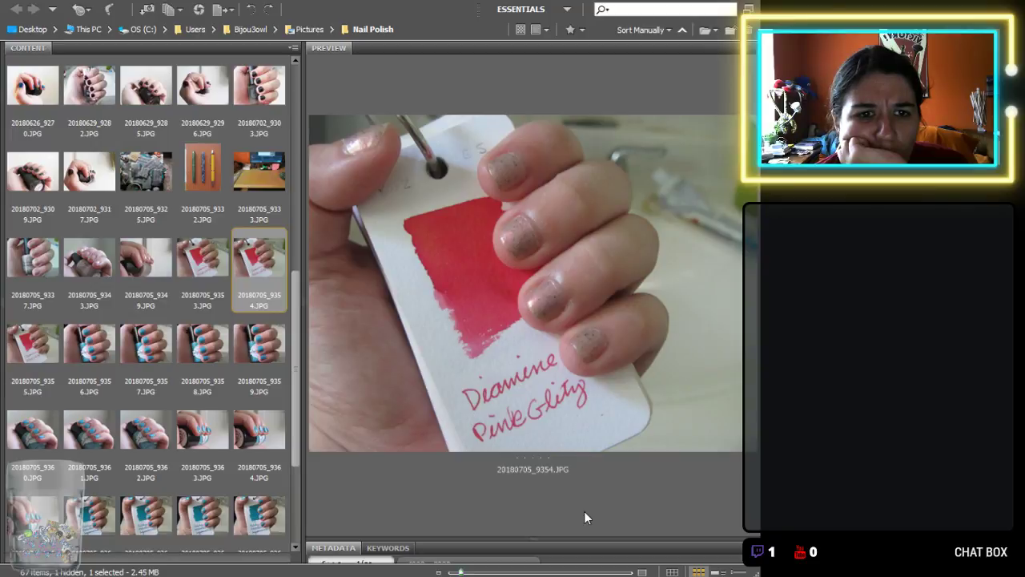
# Compare nearby shots and delete photos 20180705_9354, 9353 and 9357.
pyautogui.press('Left')
pyautogui.press('Right')
pyautogui.press('Delete')
pyautogui.press('Left')
pyautogui.press('Right')
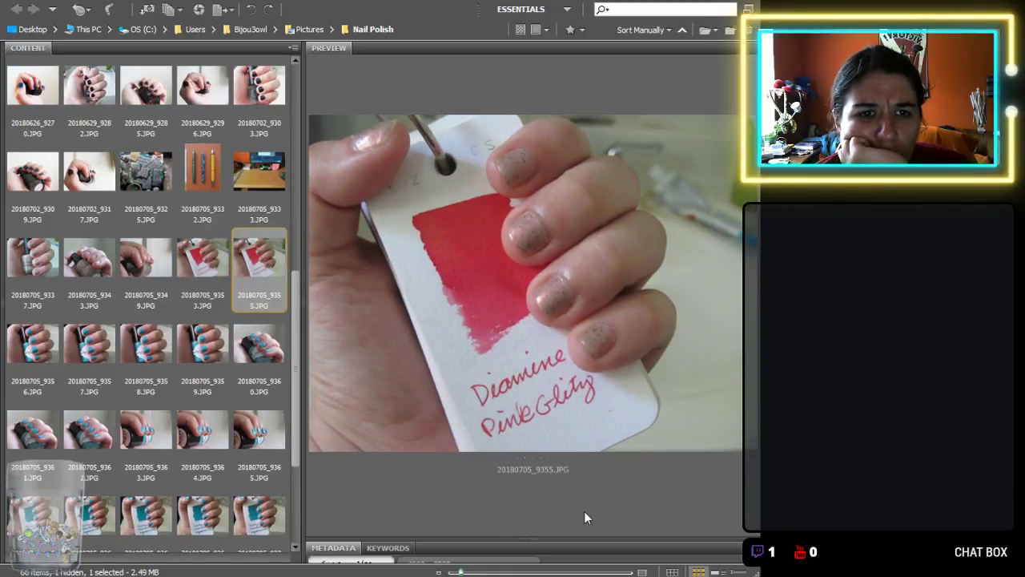
pyautogui.press('Left')
pyautogui.press('Delete')
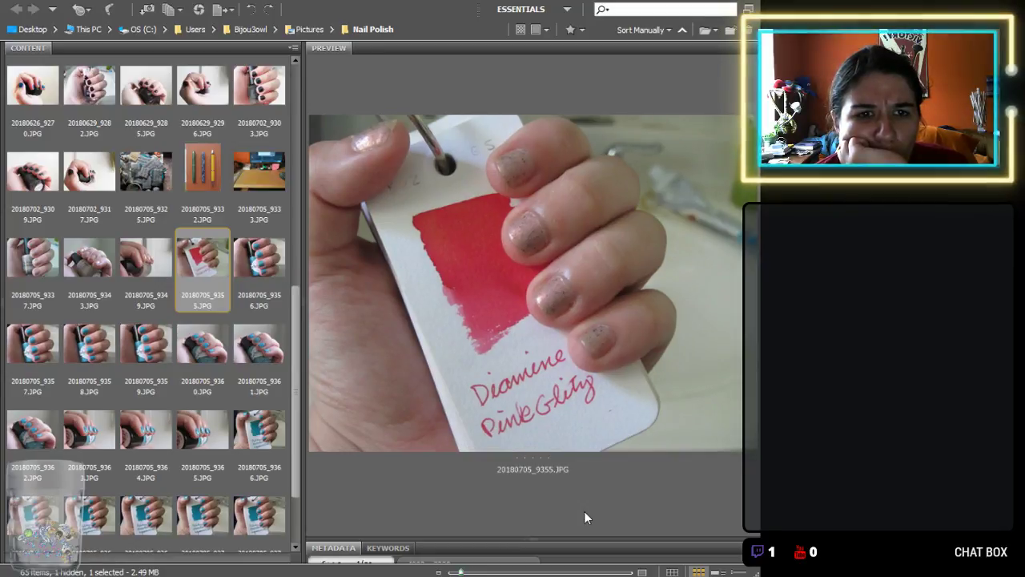
pyautogui.press('Right')
pyautogui.press('Right')
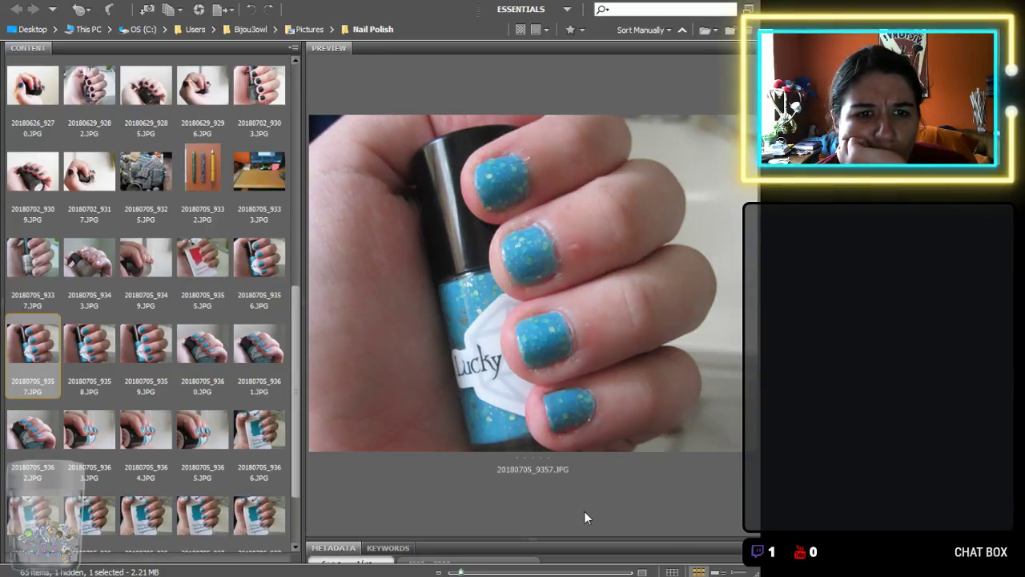
pyautogui.press('Left')
pyautogui.press('Right')
pyautogui.press('Delete')
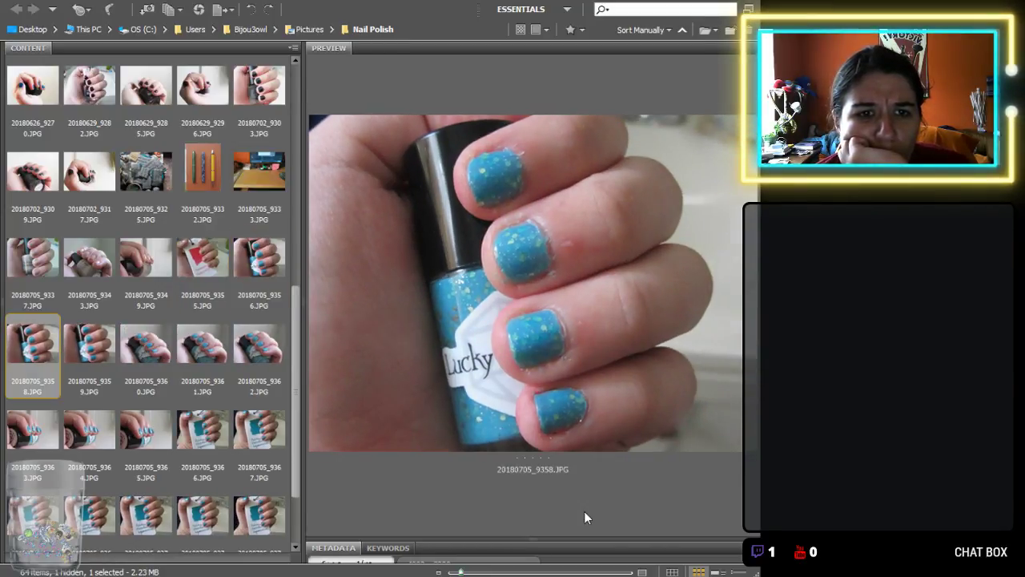
pyautogui.press('Left')
pyautogui.press('Right')
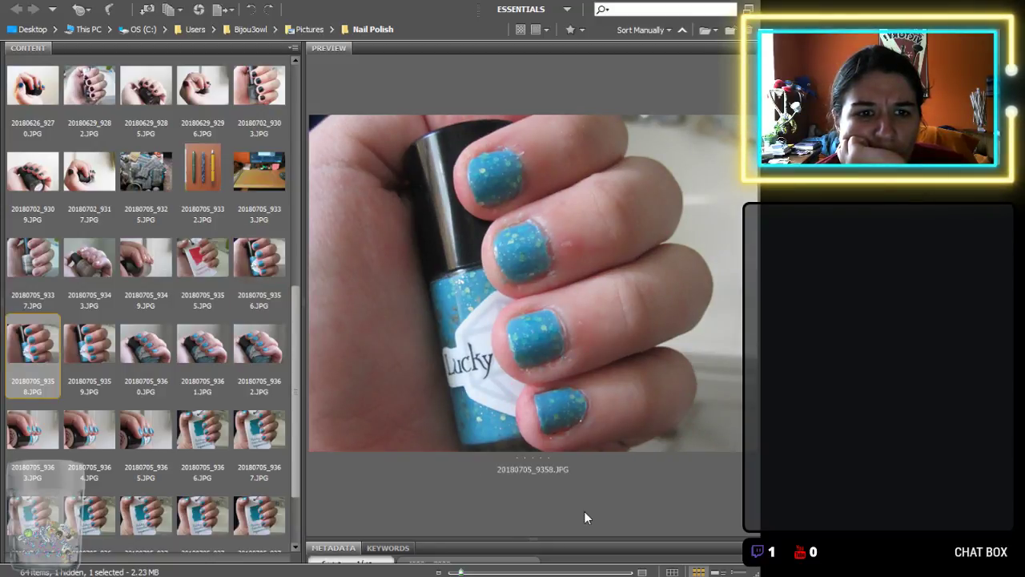
# Compare the blue polish shots and delete photos 20180705_9358, 9359 and 9361.
pyautogui.press('Left')
pyautogui.press('Right')
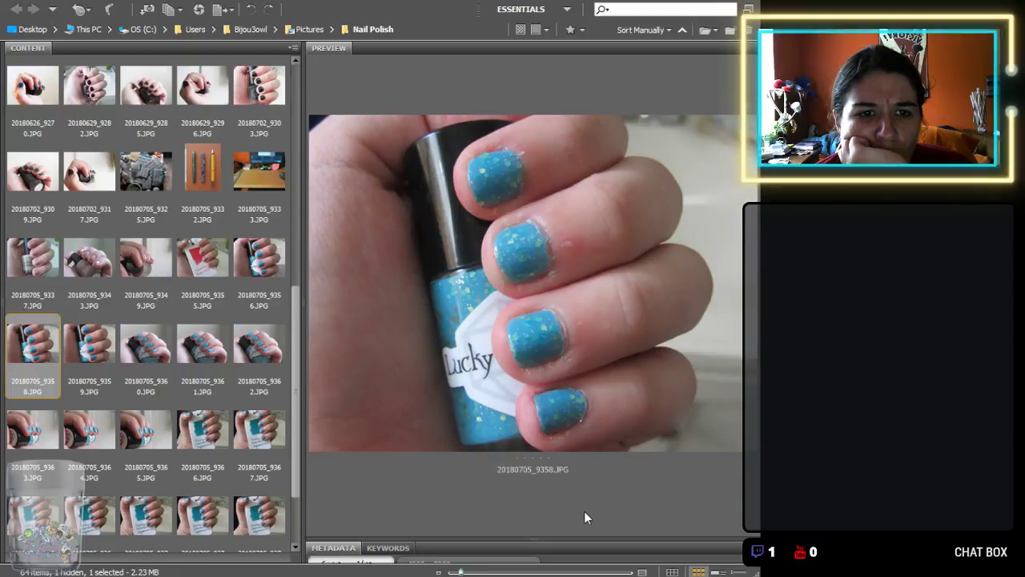
pyautogui.press('Right')
pyautogui.press('Left')
pyautogui.press('Delete')
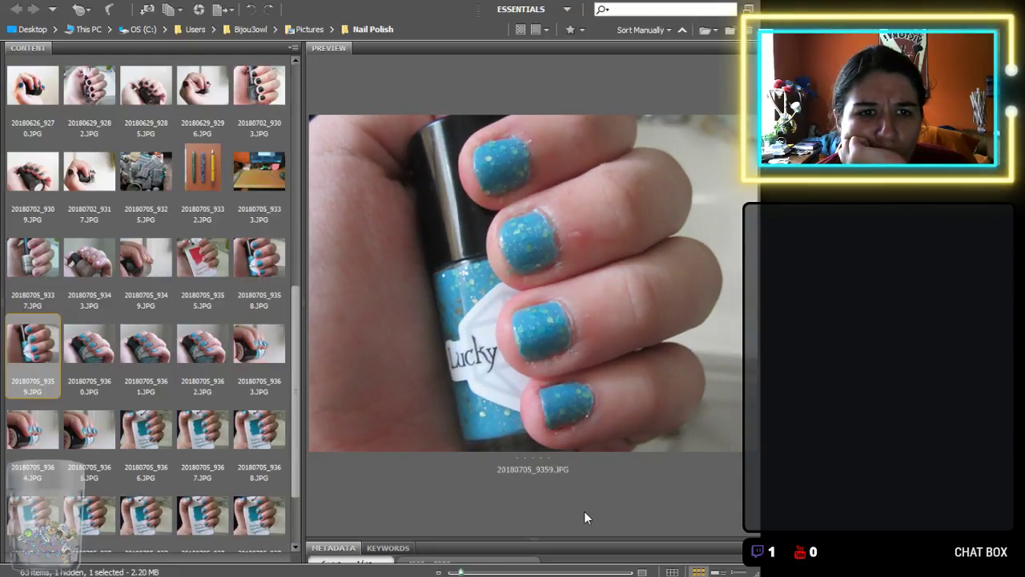
pyautogui.press('Left')
pyautogui.press('Right')
pyautogui.press('Delete')
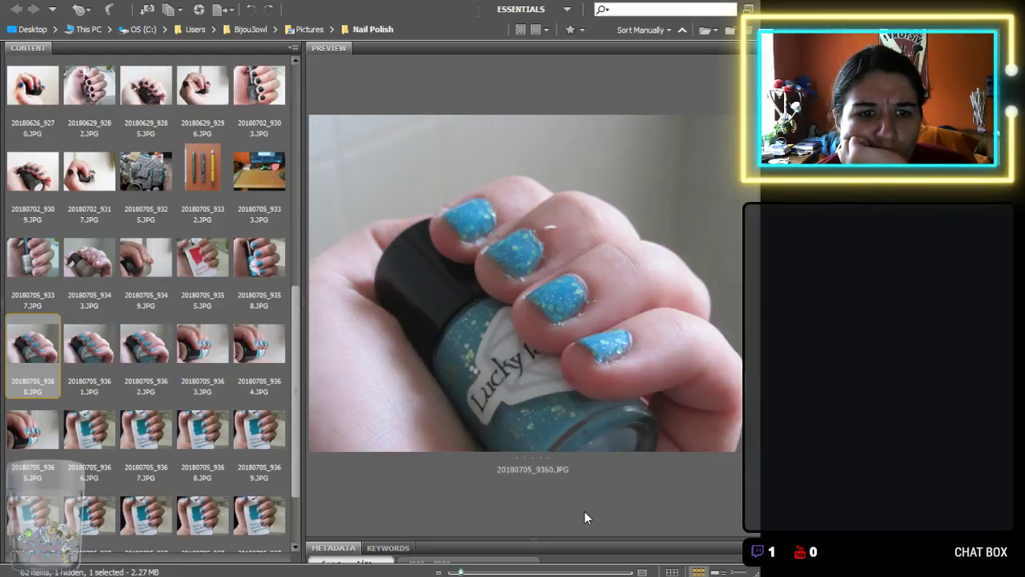
pyautogui.press('Right')
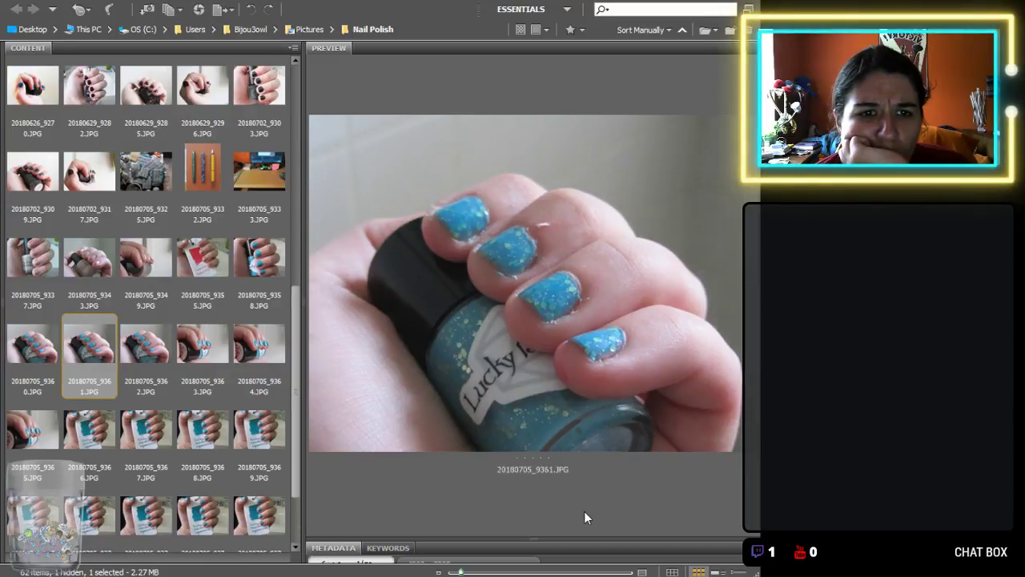
pyautogui.press('Left')
pyautogui.press('Right')
pyautogui.press('Delete')
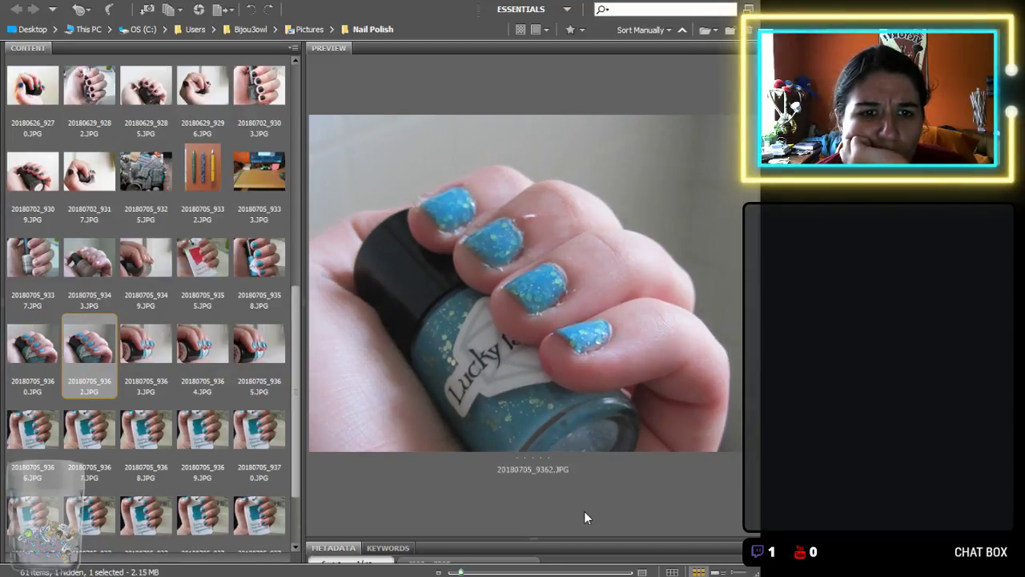
# Delete photo 9362, then compare 9363 with 9364 and delete 9364.
pyautogui.press('Left')
pyautogui.press('Right')
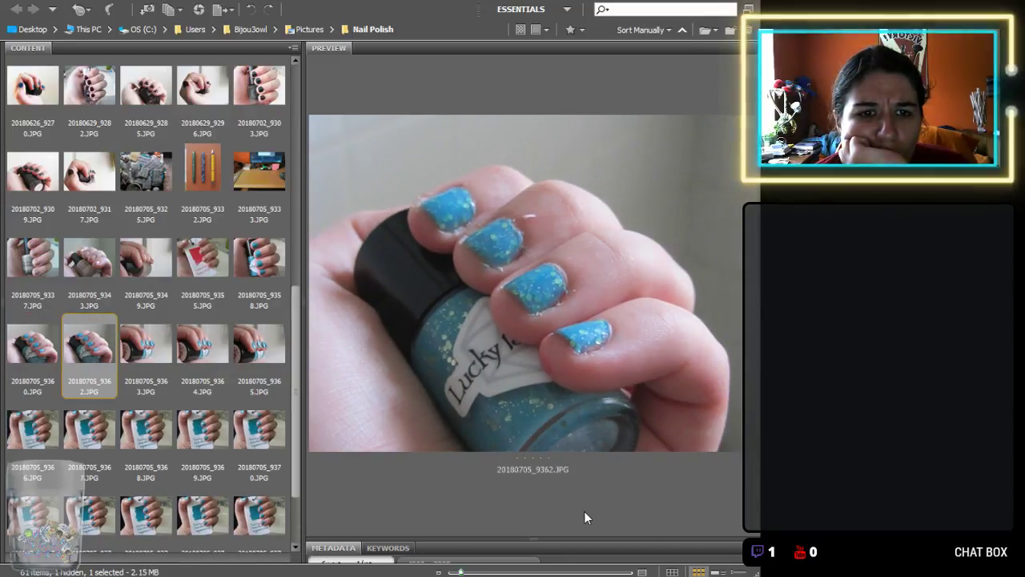
pyautogui.press('Left')
pyautogui.press('Right')
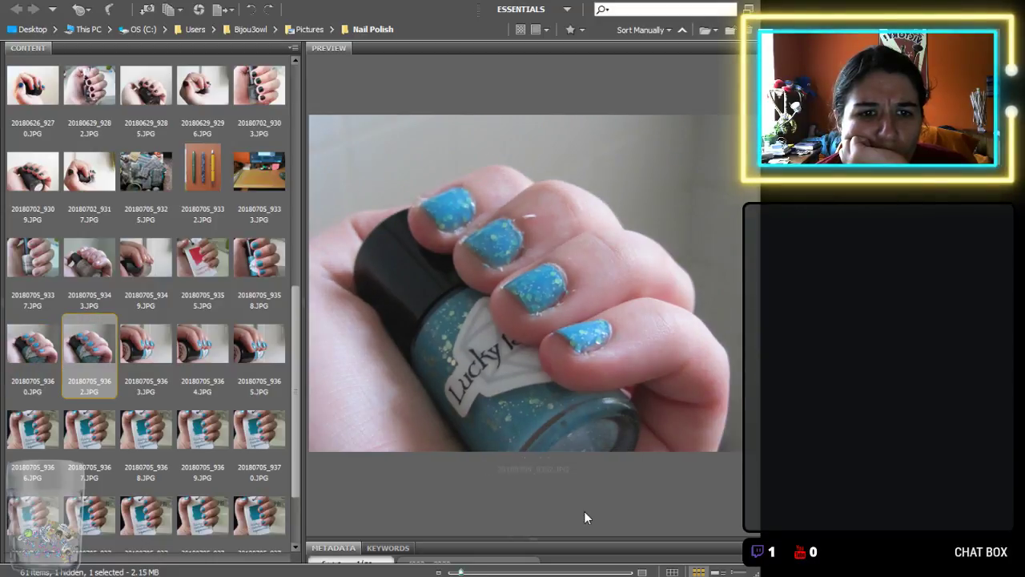
pyautogui.press('Delete')
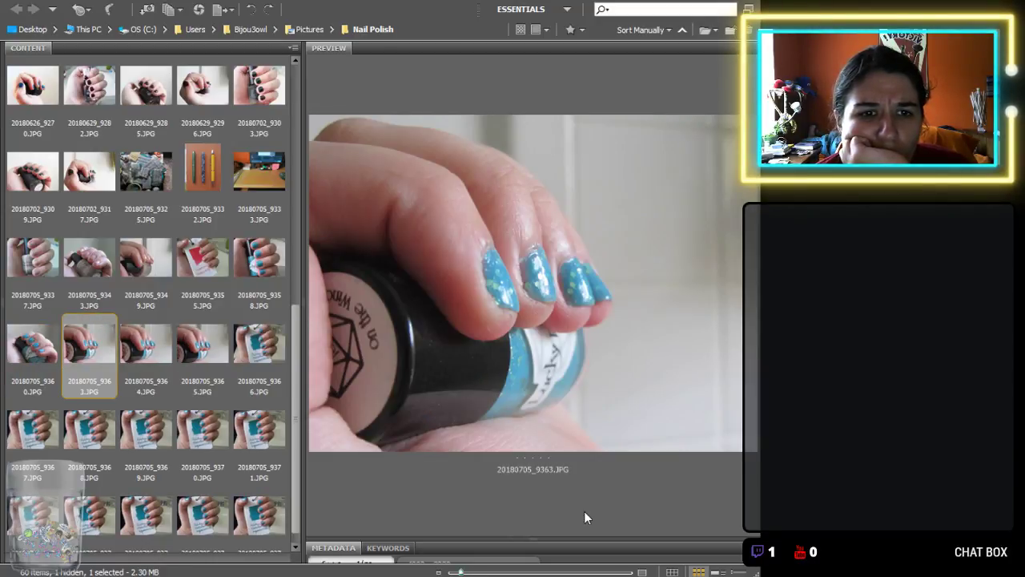
pyautogui.press('Right')
pyautogui.press('Left')
pyautogui.press('Right')
pyautogui.press('Left')
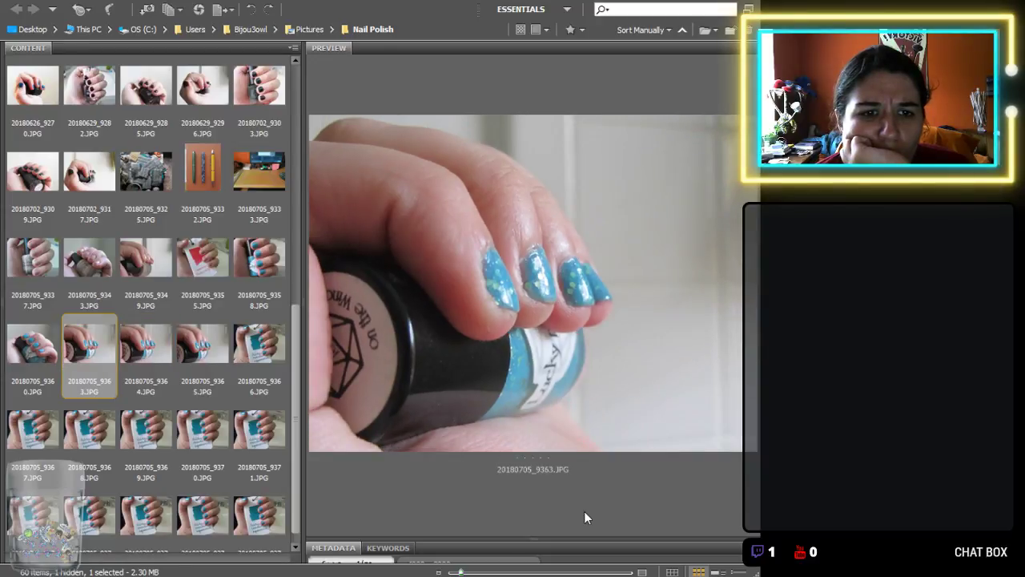
pyautogui.press('Right')
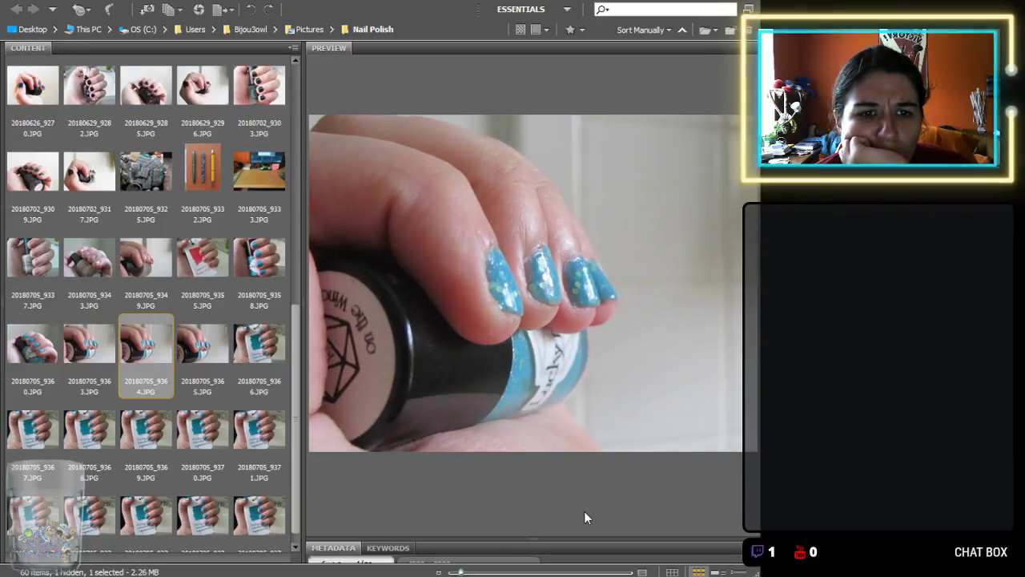
pyautogui.press('Left')
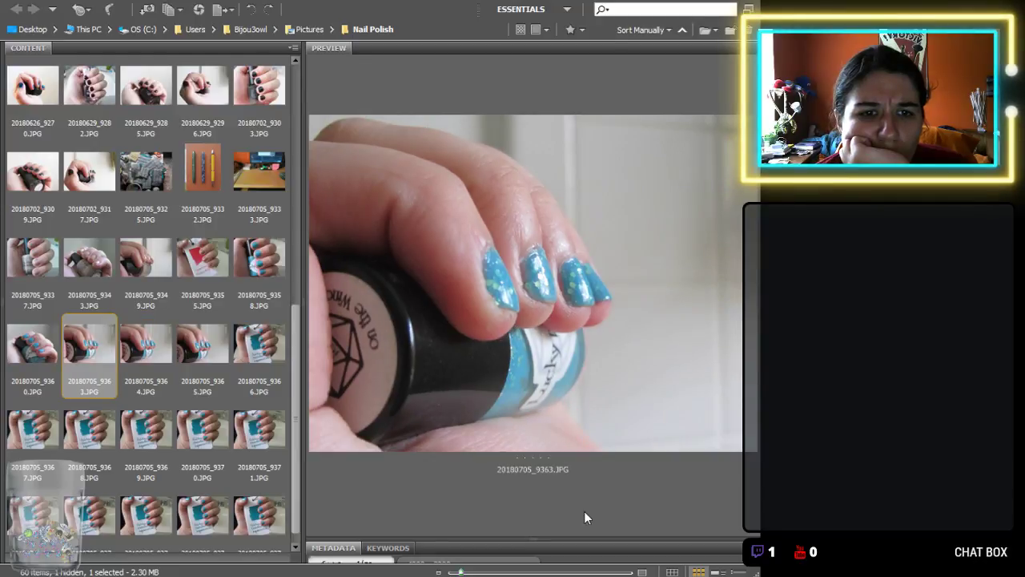
pyautogui.press('Right')
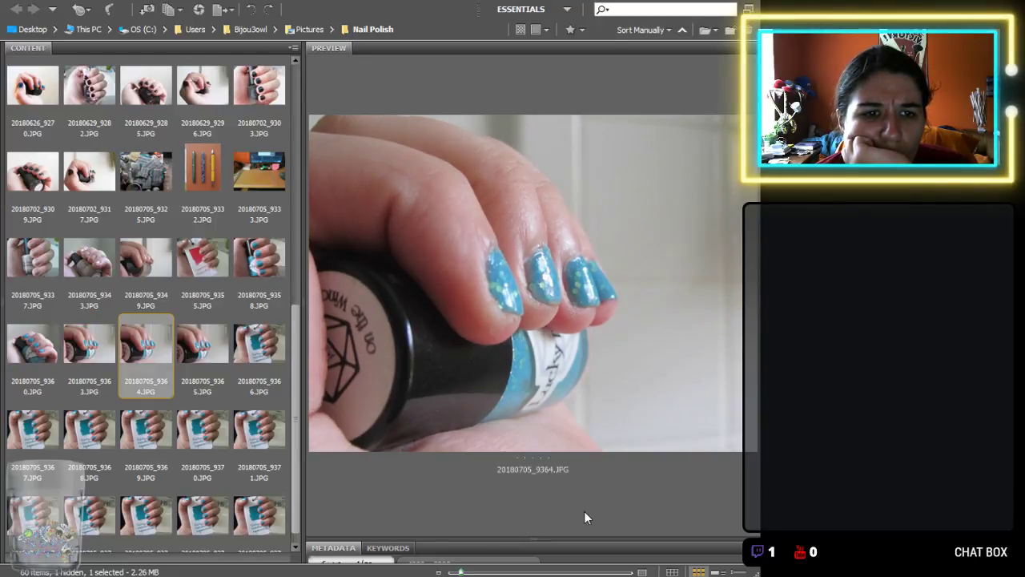
pyautogui.press('Left')
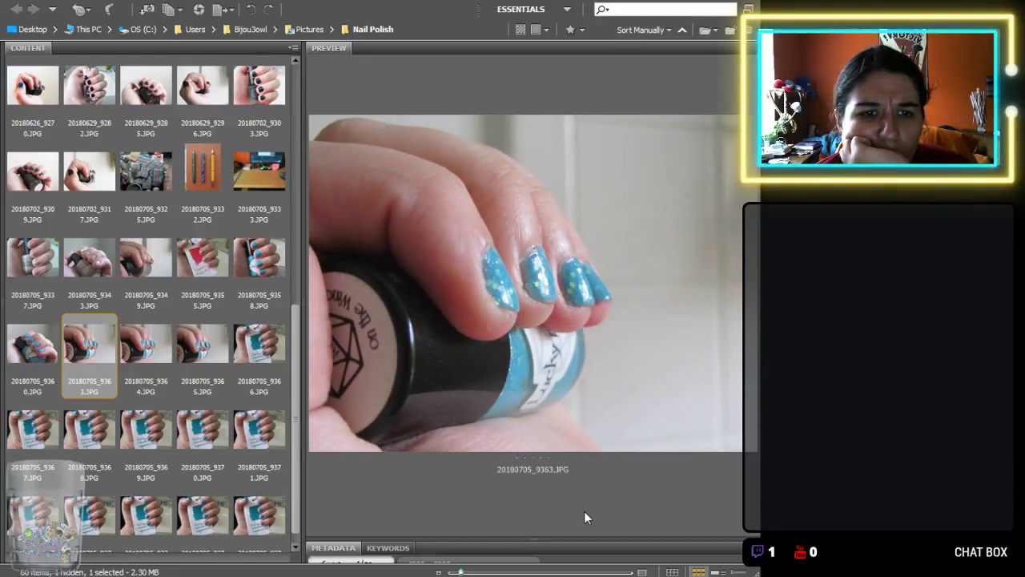
pyautogui.press('Right')
pyautogui.press('Delete')
# Delete swatch-card shots 20180705_9365 and 20180705_9367.
pyautogui.press('Left')
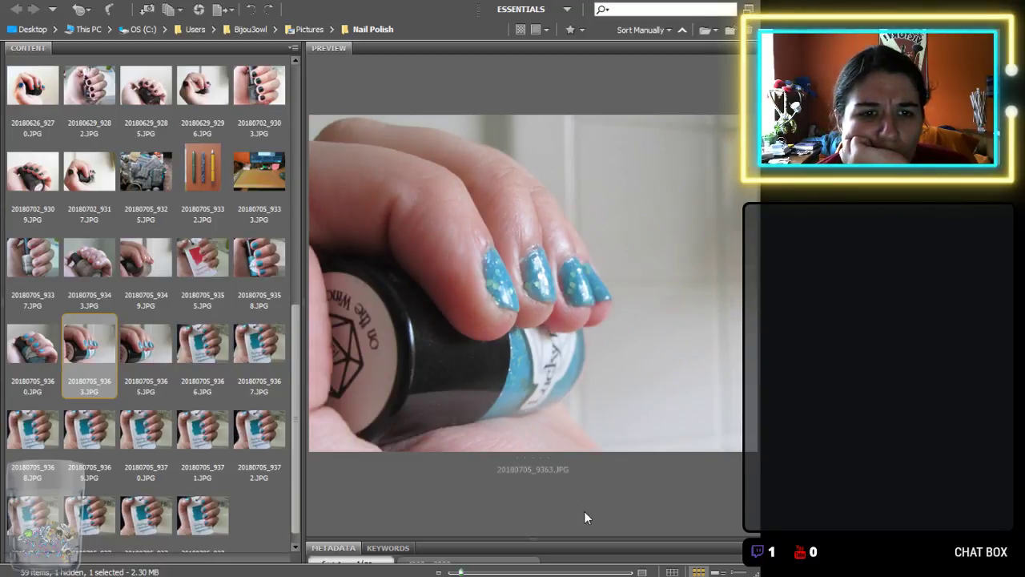
pyautogui.press('Right')
pyautogui.press('Delete')
pyautogui.press('Right')
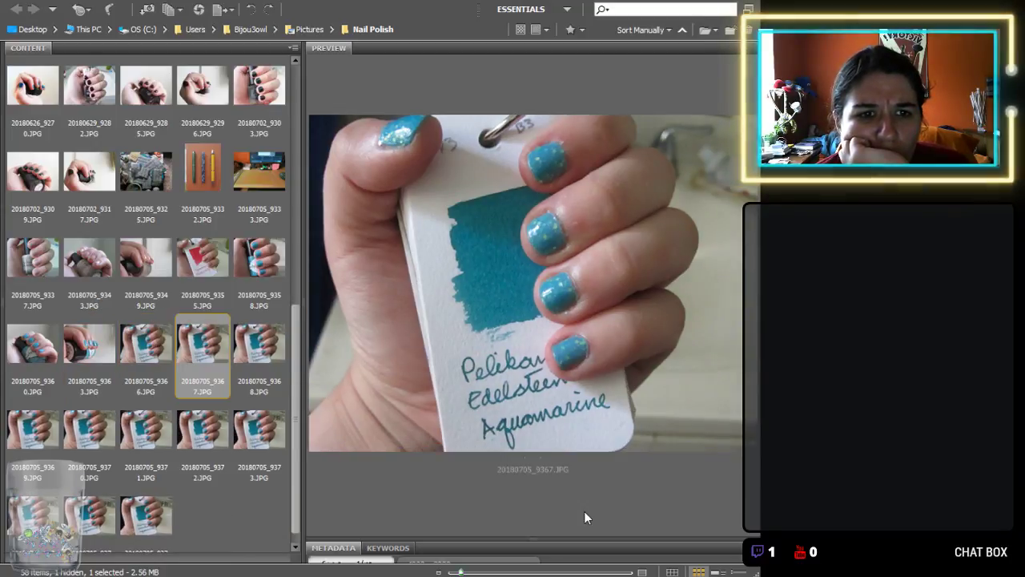
pyautogui.press('Left')
pyautogui.press('Right')
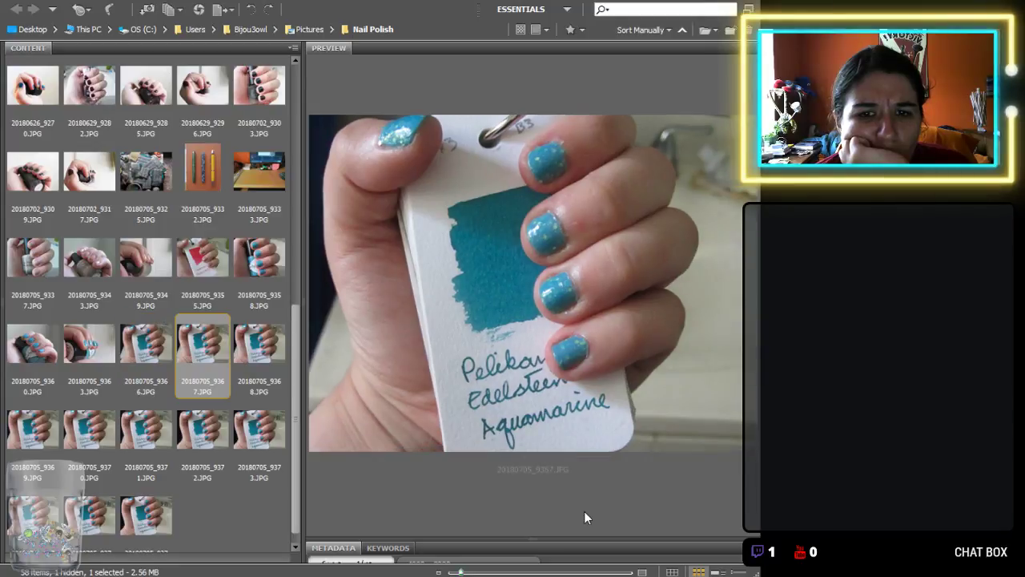
pyautogui.press('Delete')
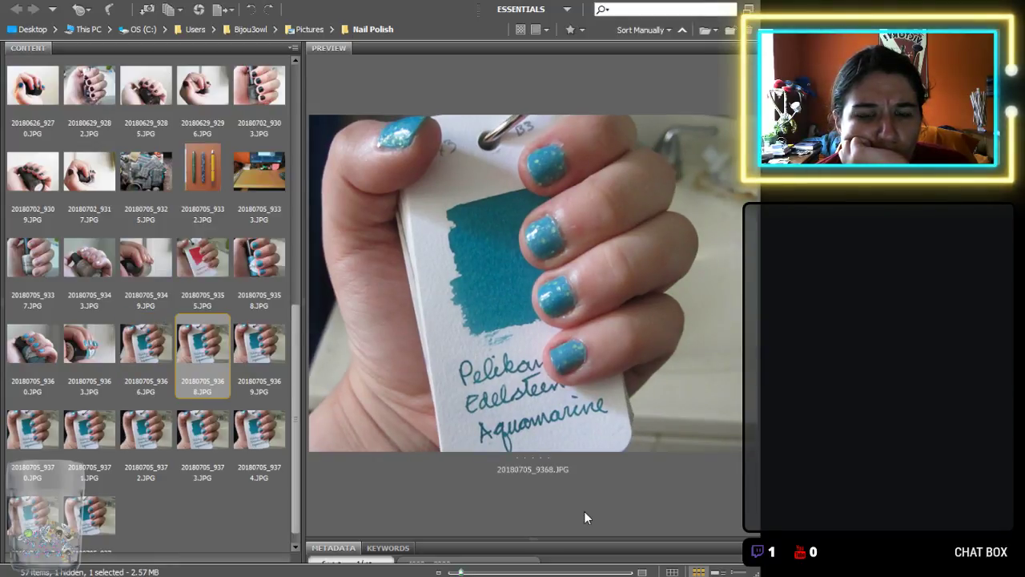
# Delete photos 9368 and 9369, and undo the mistaken deletion of 9366.
pyautogui.press('Right')
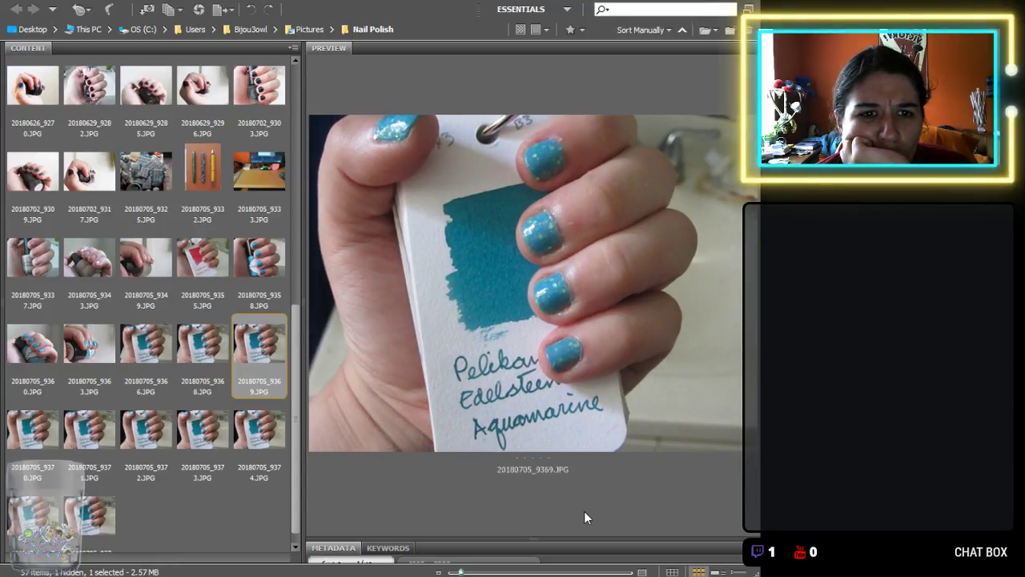
pyautogui.press('Left')
pyautogui.press('Left')
pyautogui.press('Right')
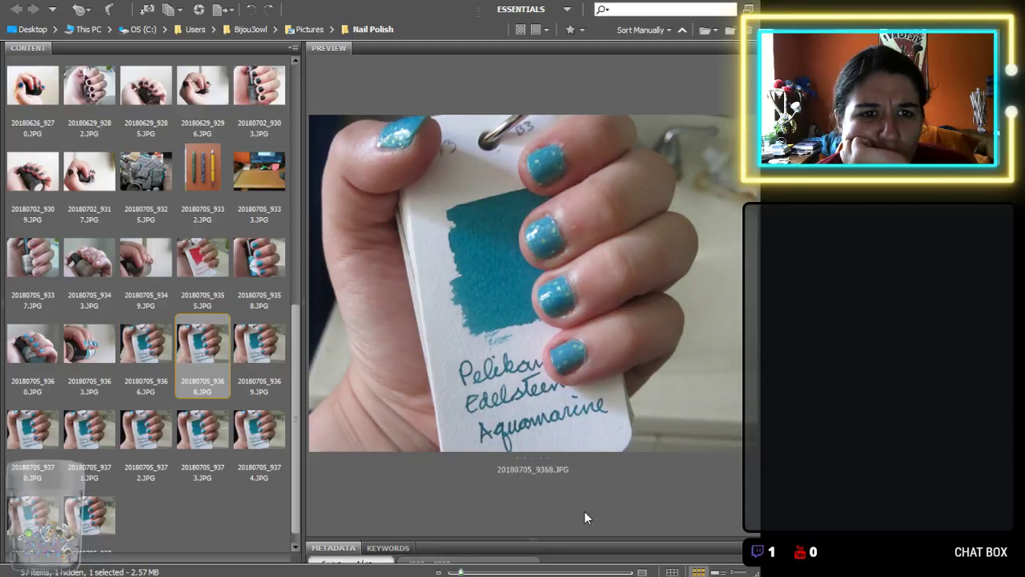
pyautogui.press('Delete')
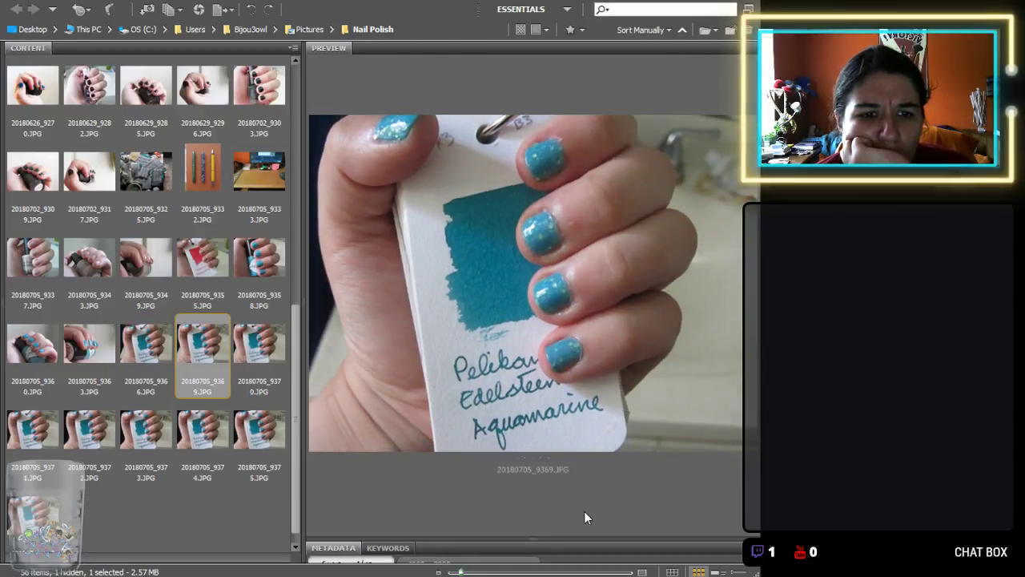
pyautogui.press('Delete')
pyautogui.press('Left')
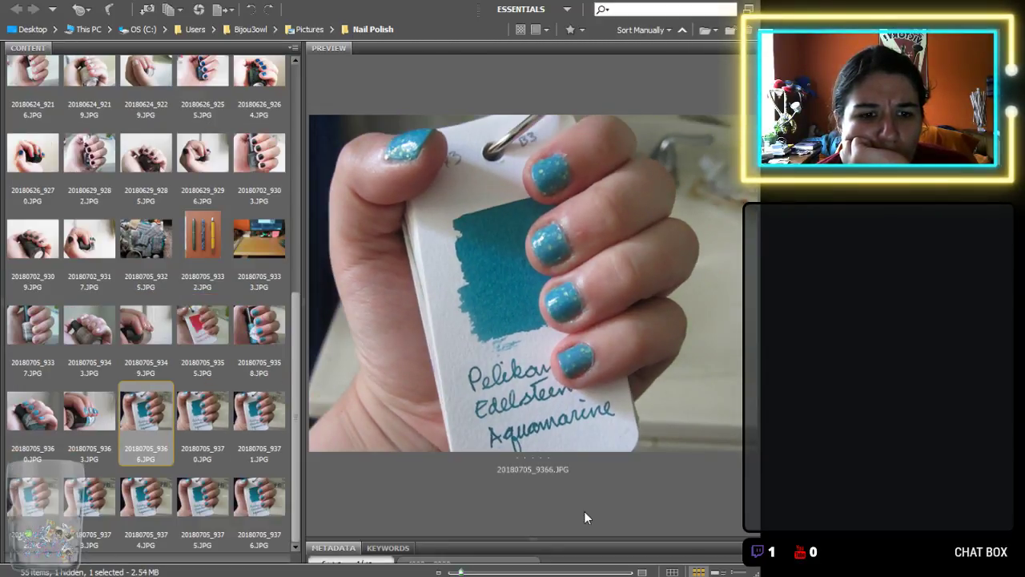
pyautogui.press('Delete')
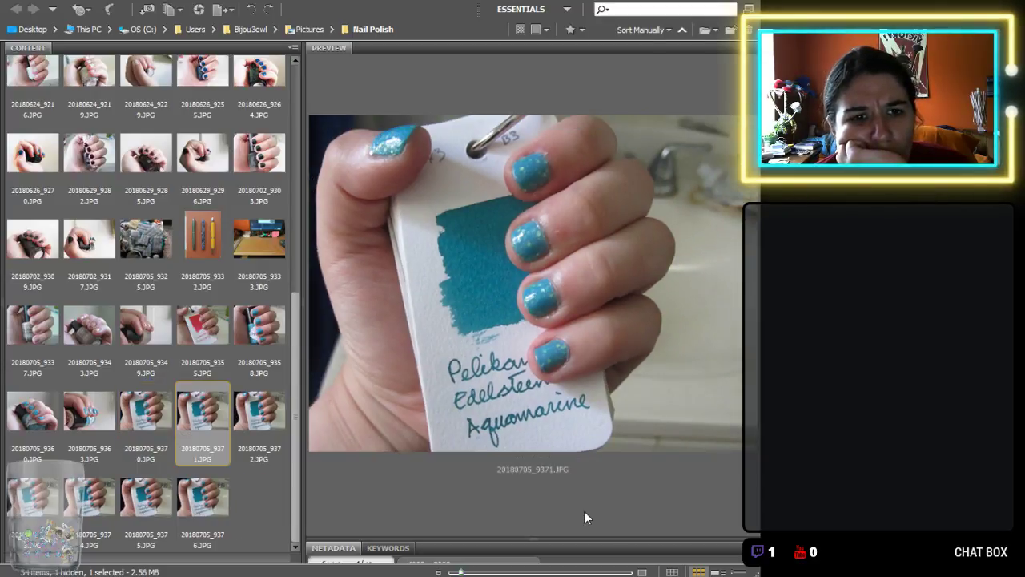
pyautogui.press('Right')
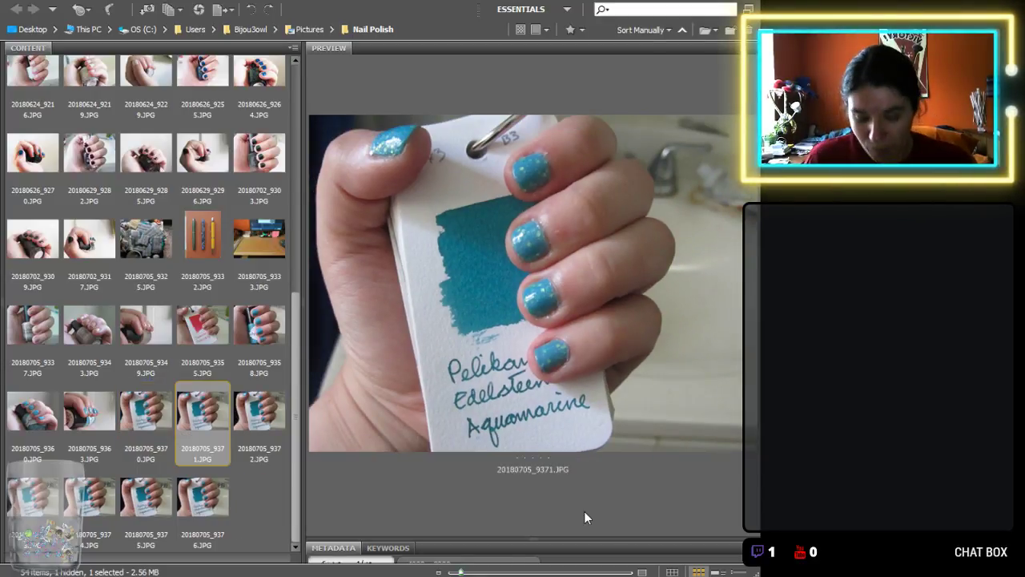
pyautogui.hotkey('ctrl', 'z')
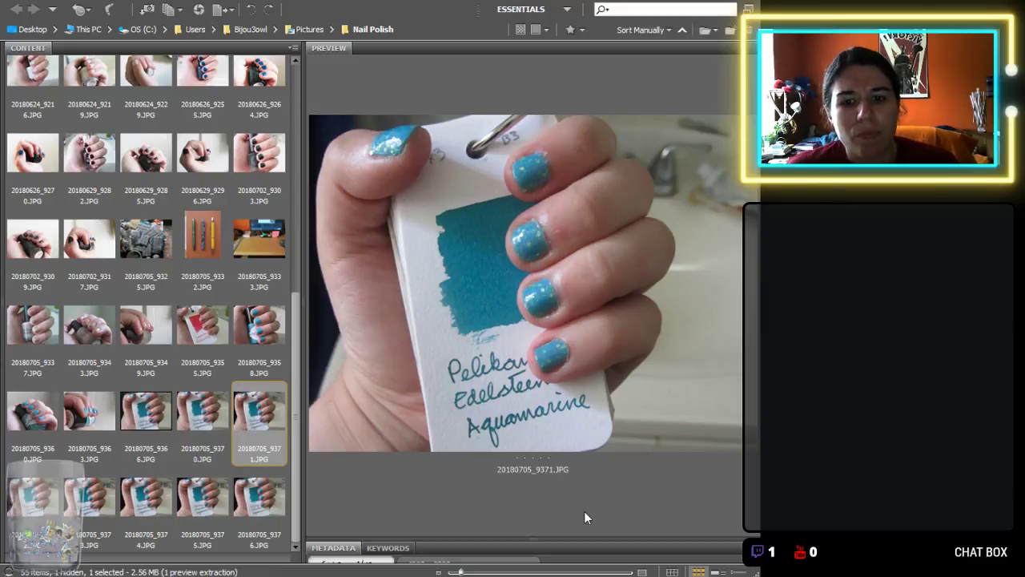
# Delete swatch-card photos 9370, 9366 and 9371 after comparing them.
pyautogui.press('Left')
pyautogui.press('Left')
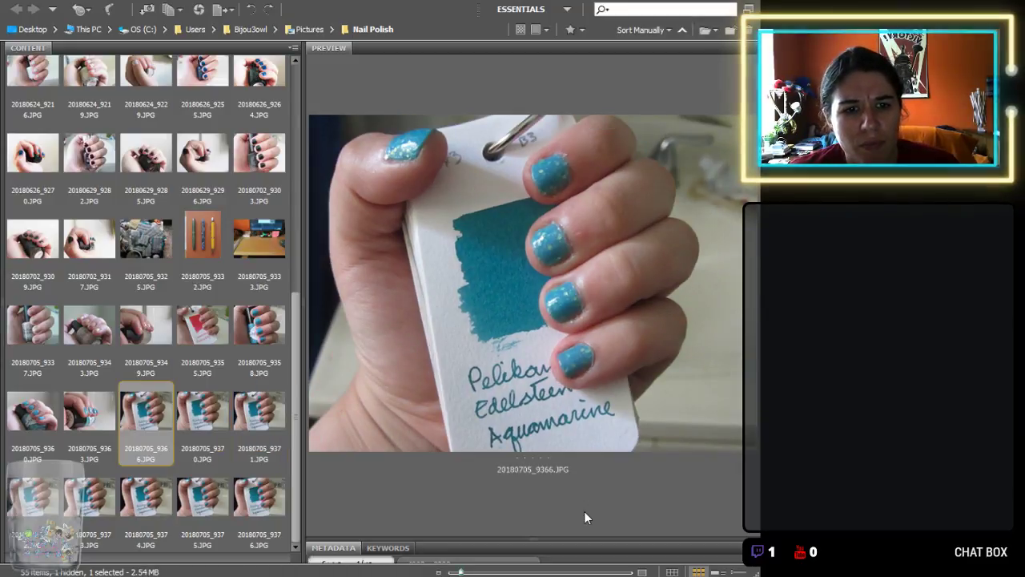
pyautogui.press('Right')
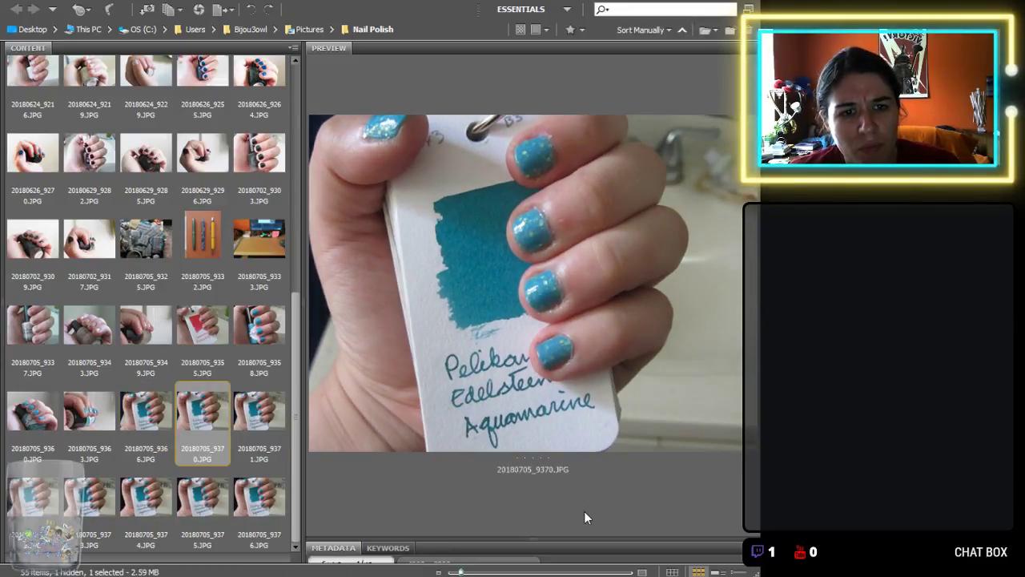
pyautogui.press('Delete')
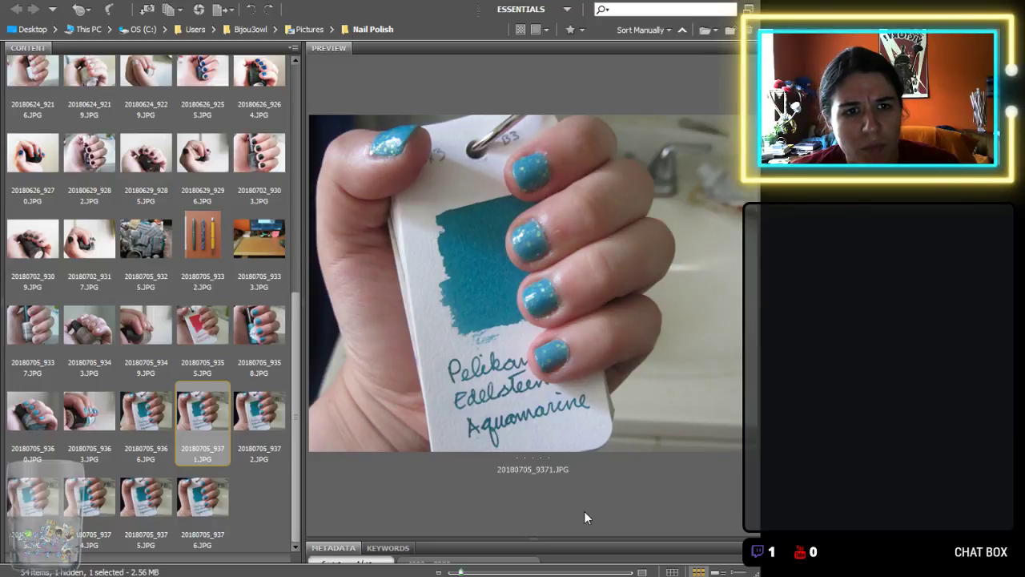
pyautogui.press('Left')
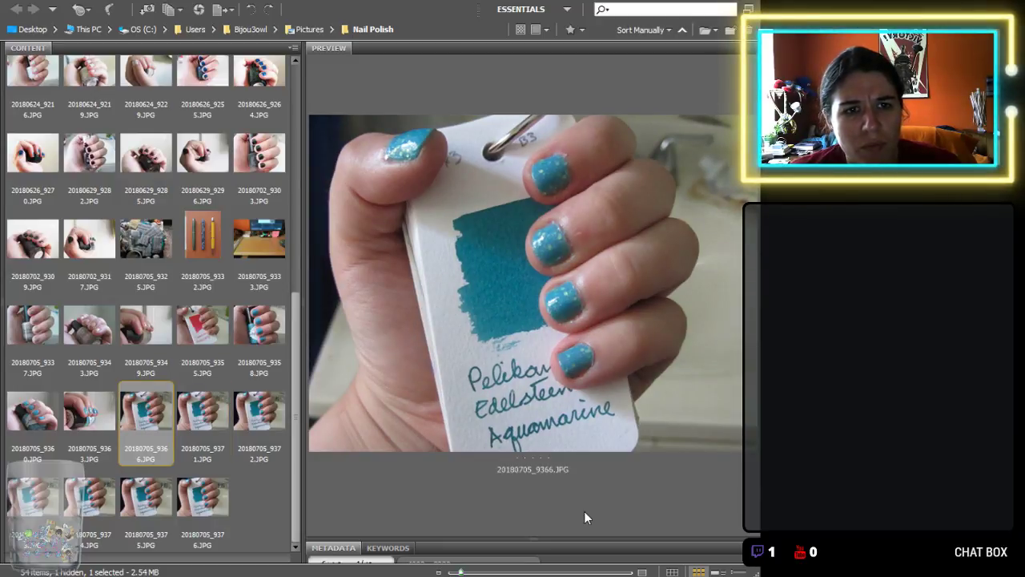
pyautogui.press('Delete')
pyautogui.press('Right')
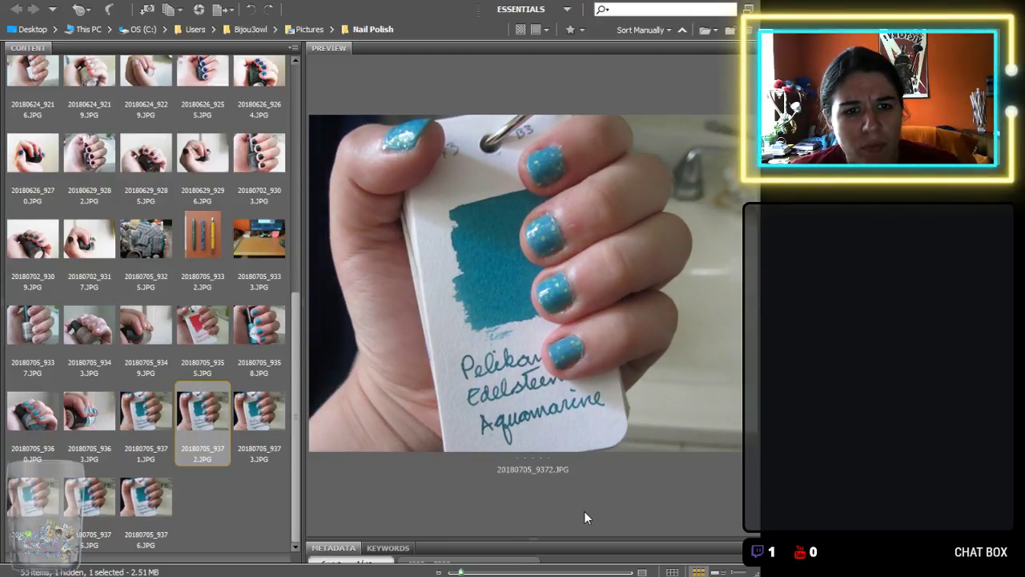
pyautogui.press('Left')
pyautogui.press('Delete')
# Delete photos 9373, 9374 and 9375, keeping 20180705_9372 as the best shot.
pyautogui.press('Right')
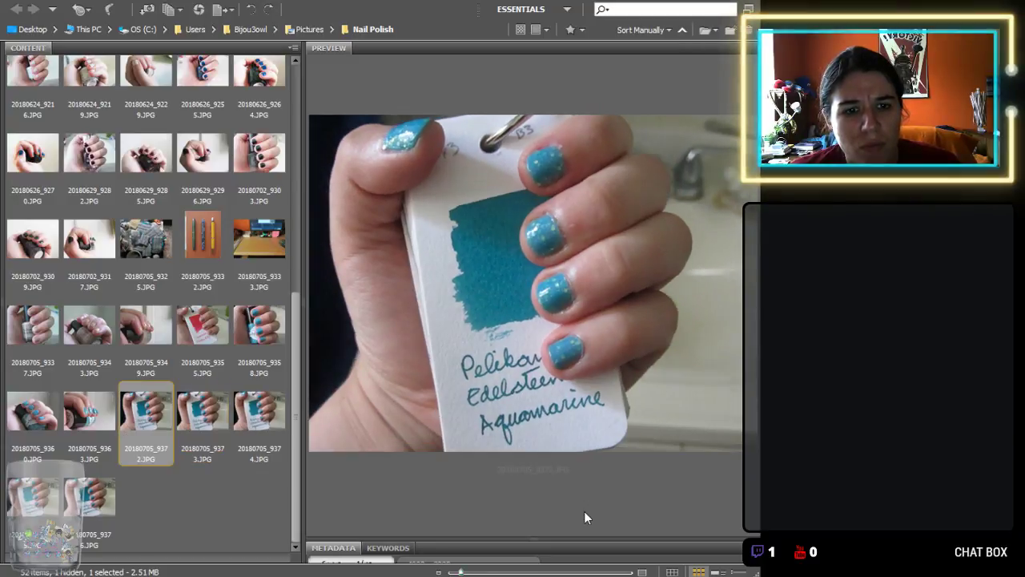
pyautogui.press('Delete')
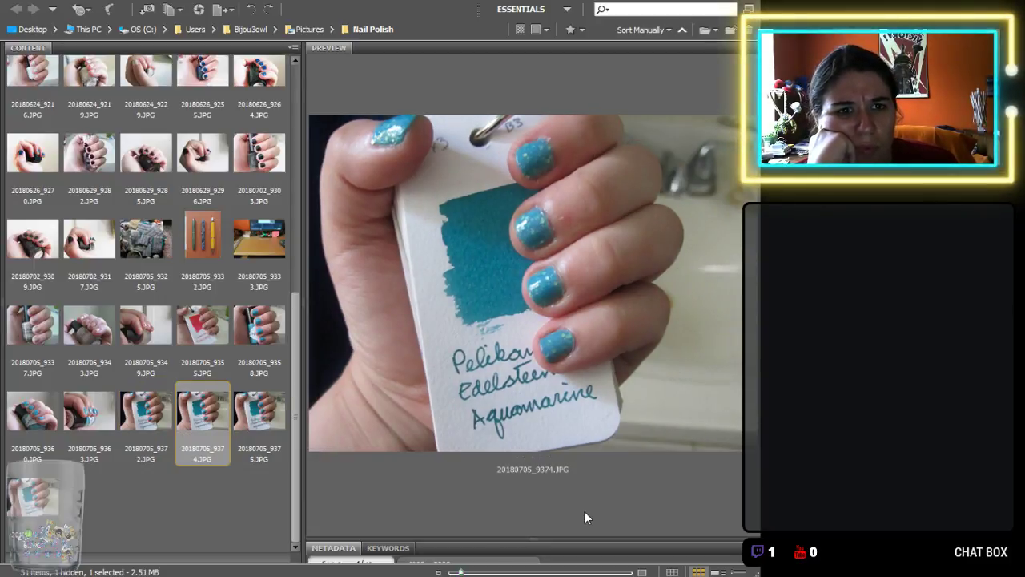
pyautogui.press('Delete')
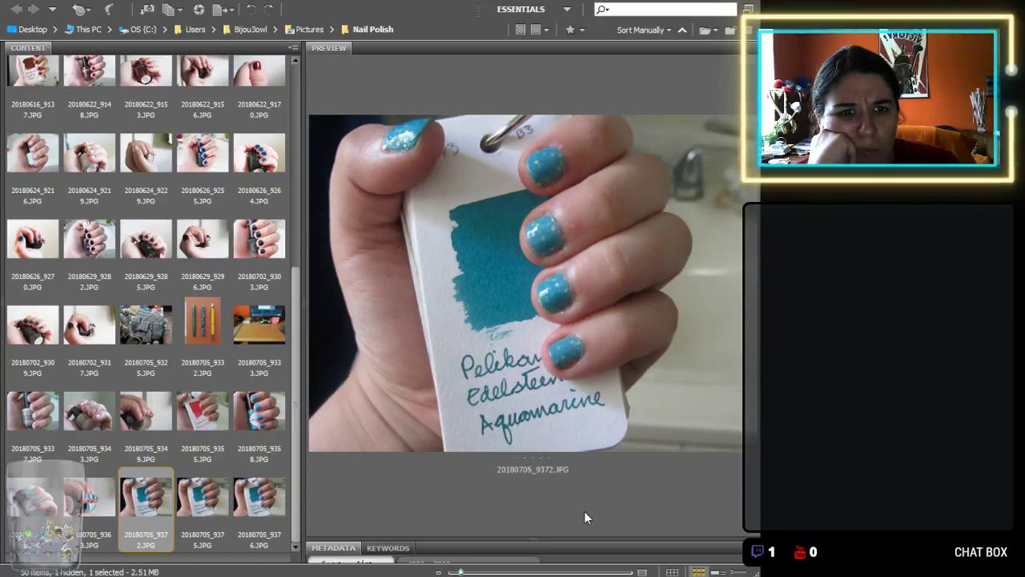
pyautogui.press('Left')
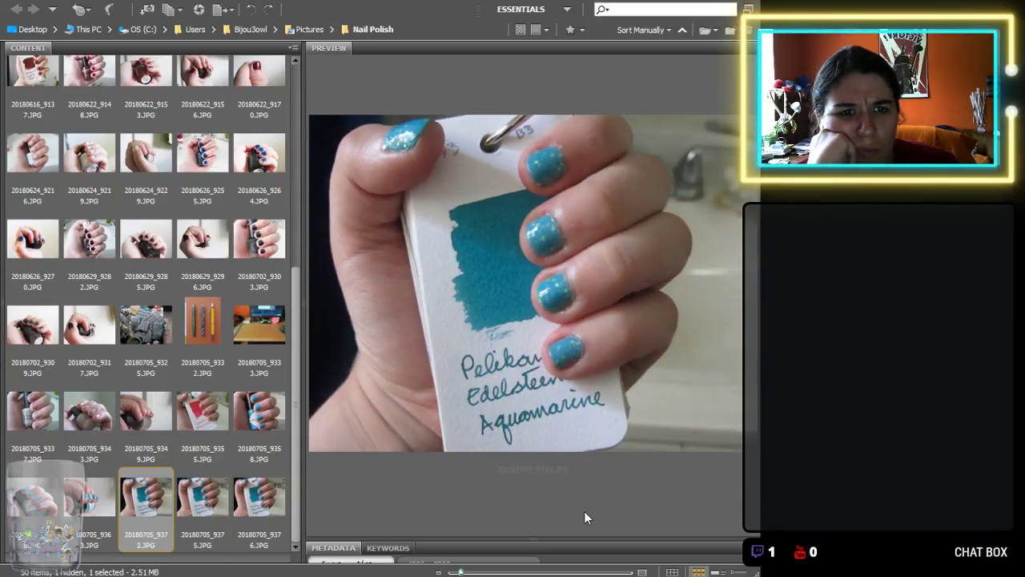
pyautogui.press('Right')
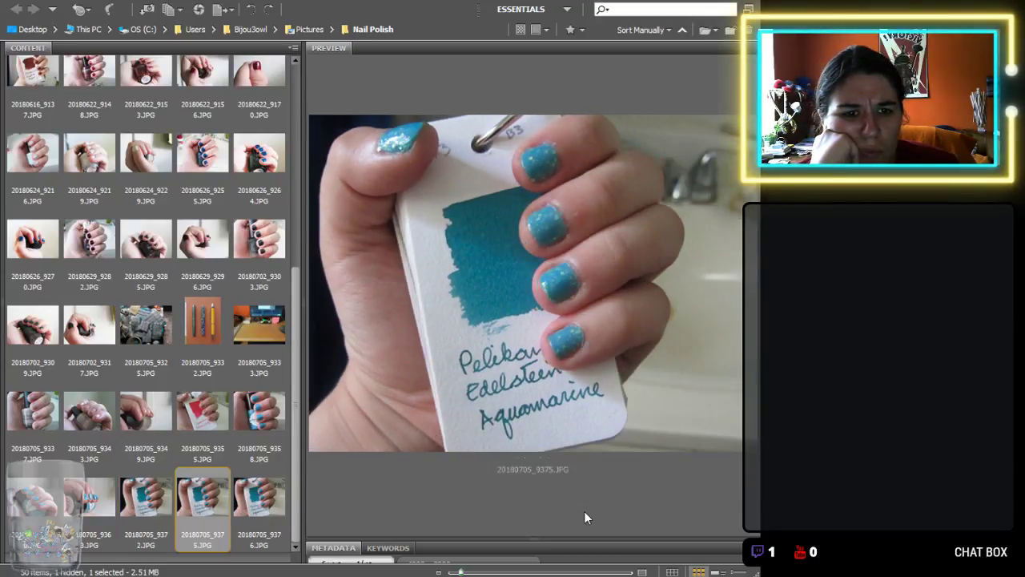
pyautogui.press('Delete')
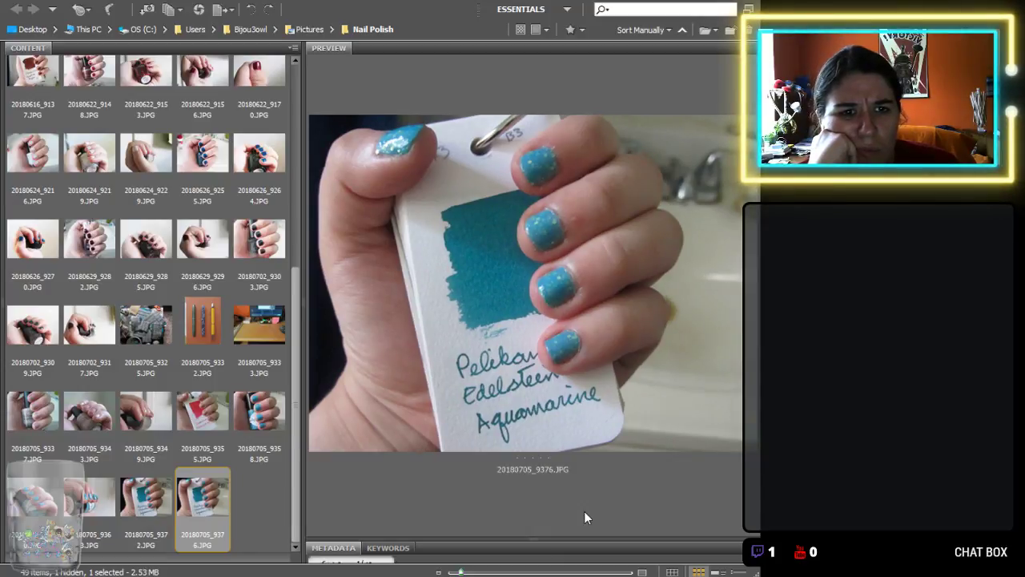
pyautogui.press('Left')
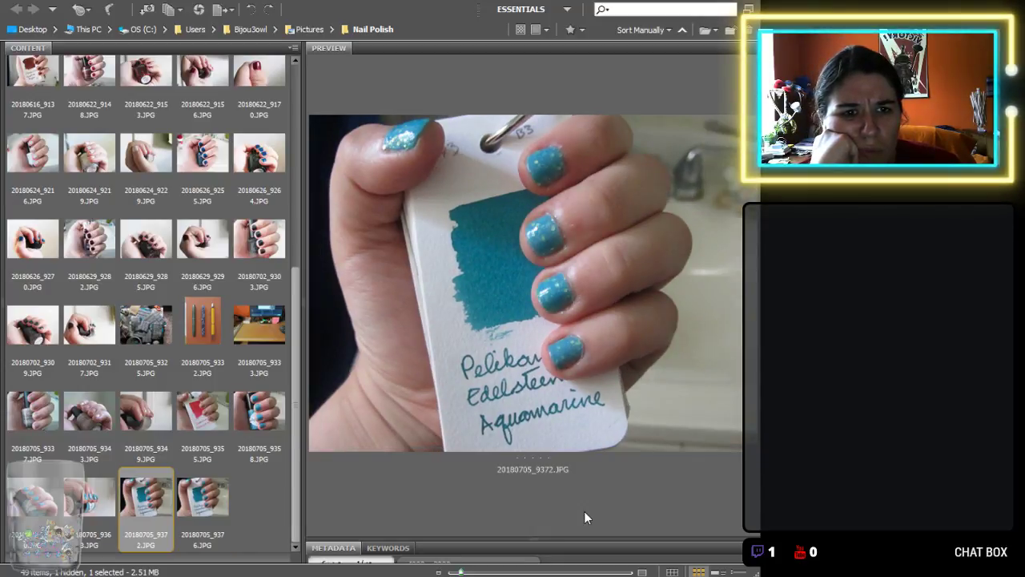
pyautogui.press('Right')
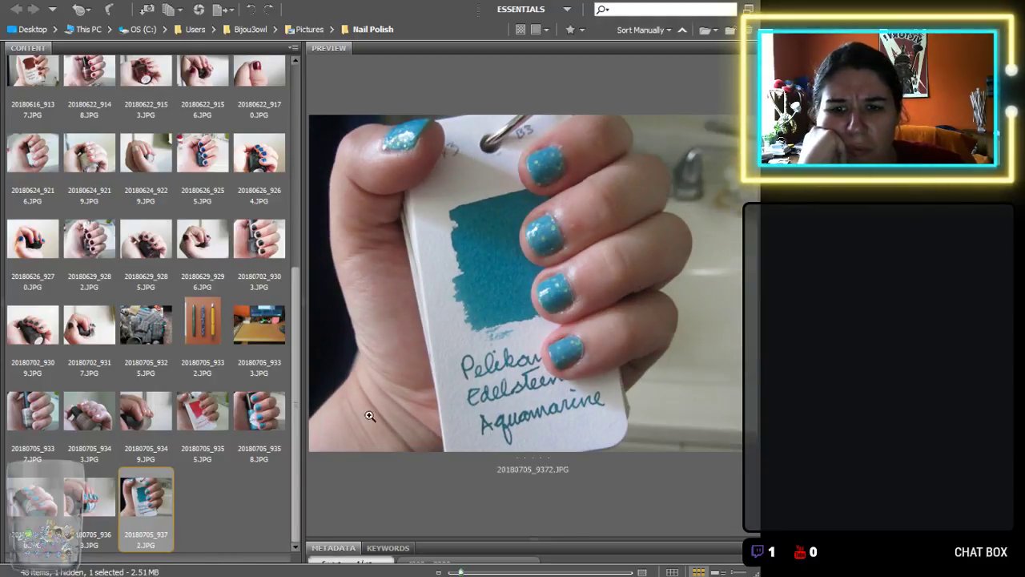
# Select the bottom-row nail polish thumbnails plus knitting 20180705_9325 and pens 20180705_9332.
pyautogui.moveTo(239, 522); pyautogui.dragTo(12, 393)
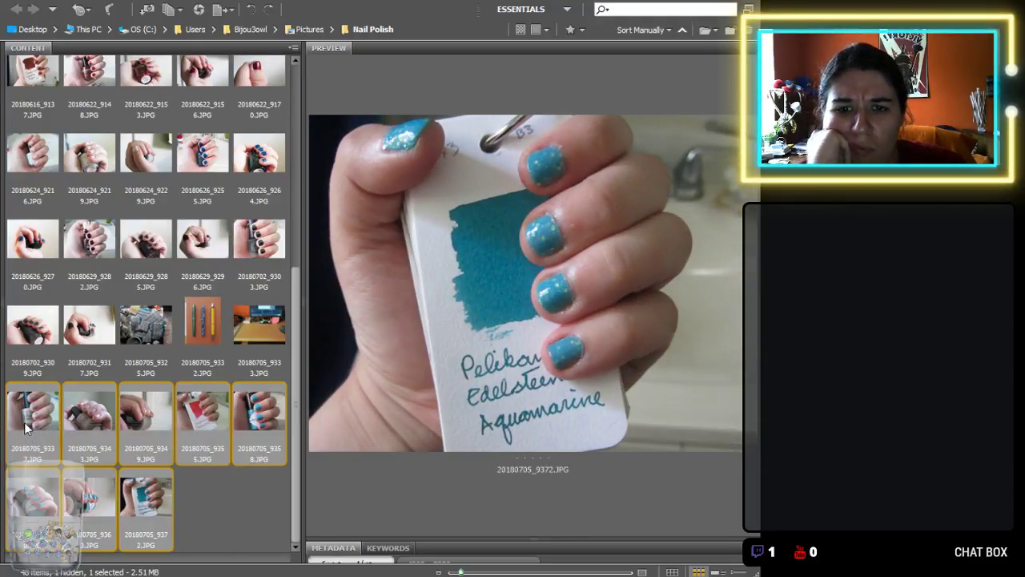
pyautogui.keyDown('ctrl'); pyautogui.click(138, 332); pyautogui.keyUp('ctrl')
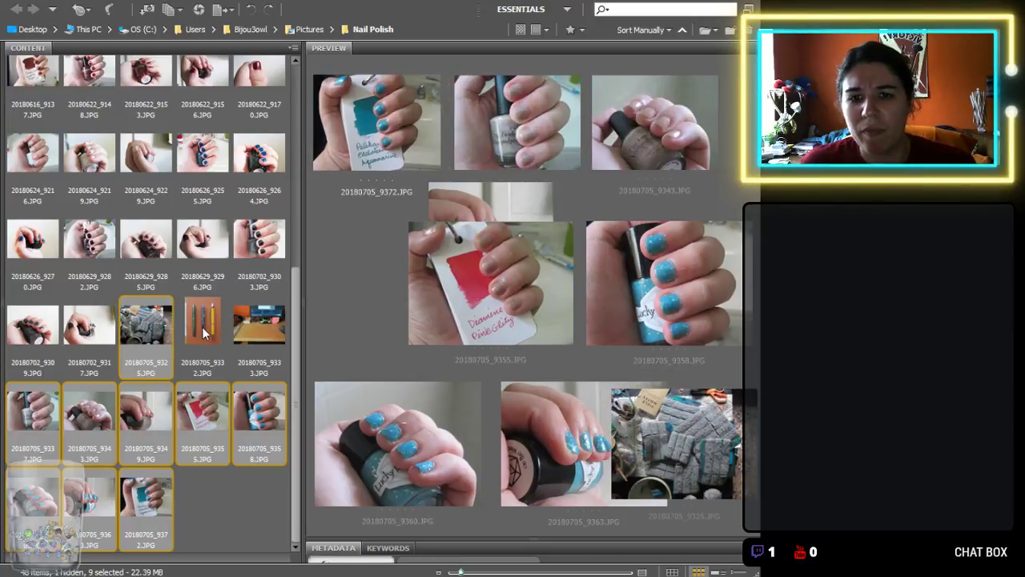
pyautogui.keyDown('ctrl'); pyautogui.click(204, 333); pyautogui.keyUp('ctrl')
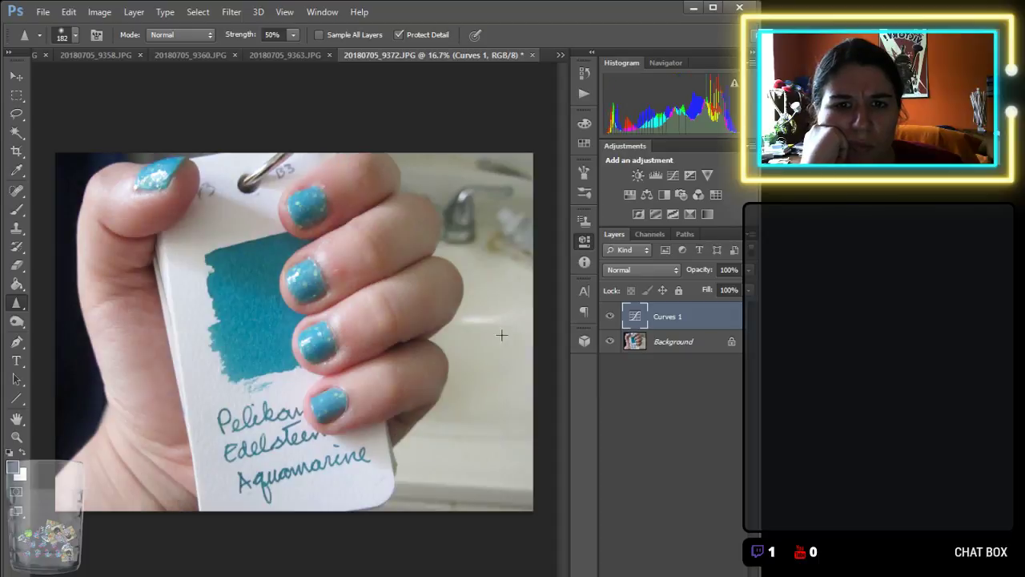
# Compare photo 9372 with and without Curves 1, then add a Channel Mixer layer above it.
pyautogui.hotkey('ctrl', 'z')
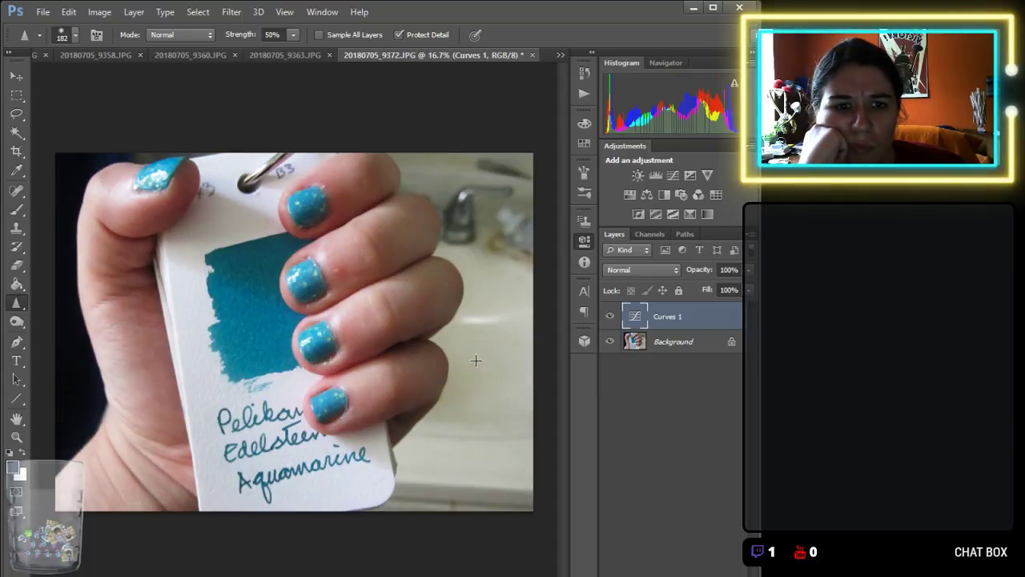
pyautogui.hotkey('ctrl', 'z')
pyautogui.hotkey('ctrl', 'z')
pyautogui.hotkey('ctrl', 'z')
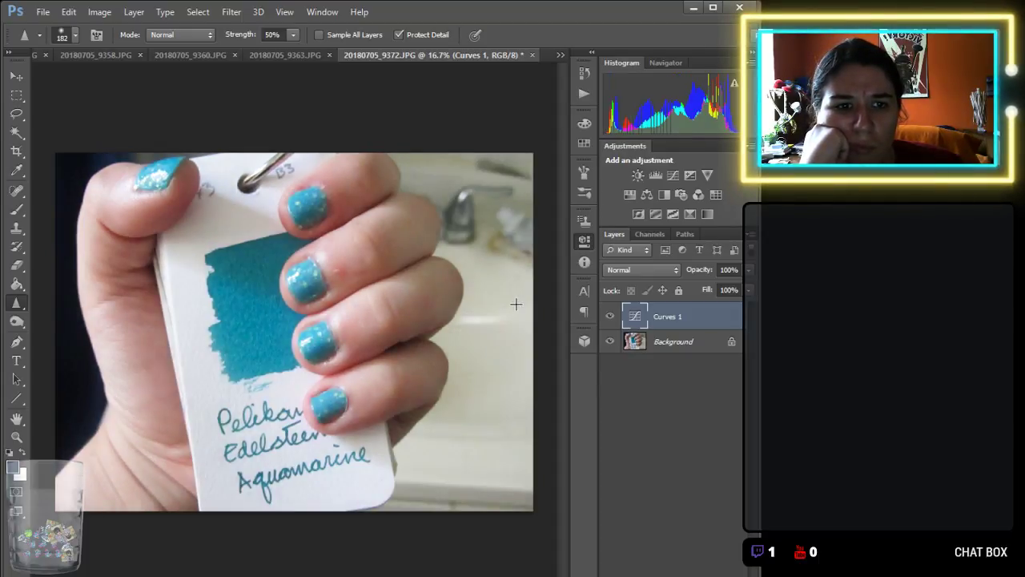
pyautogui.hotkey('ctrl', 'z')
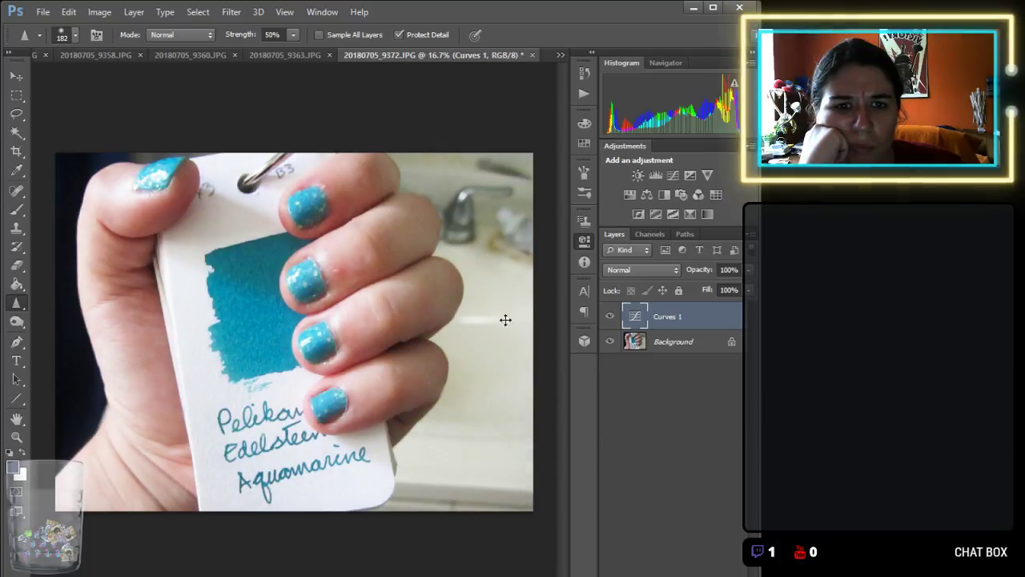
pyautogui.hotkey('ctrl', 'z')
pyautogui.hotkey('ctrl', 'z')
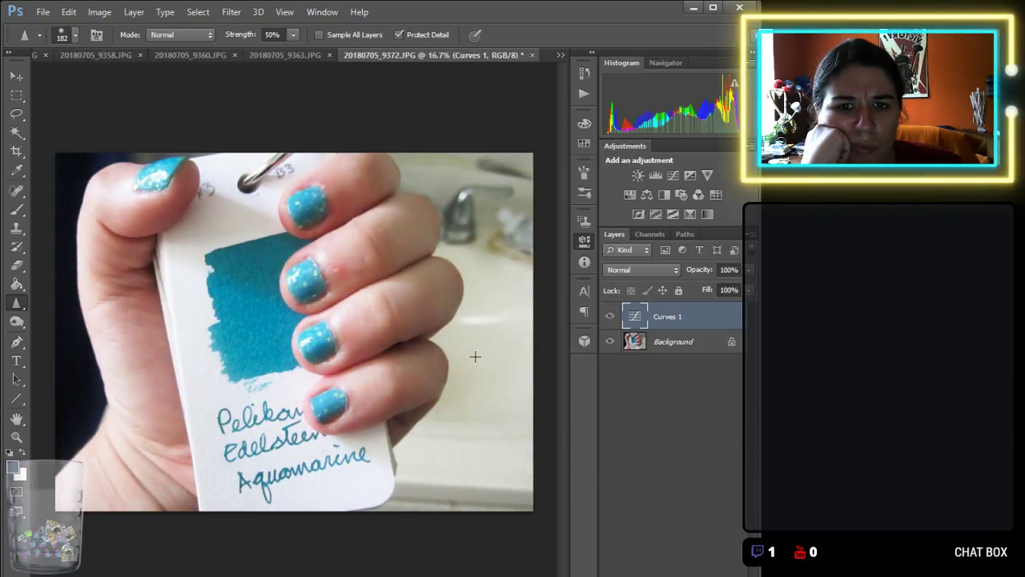
pyautogui.click(698, 193)
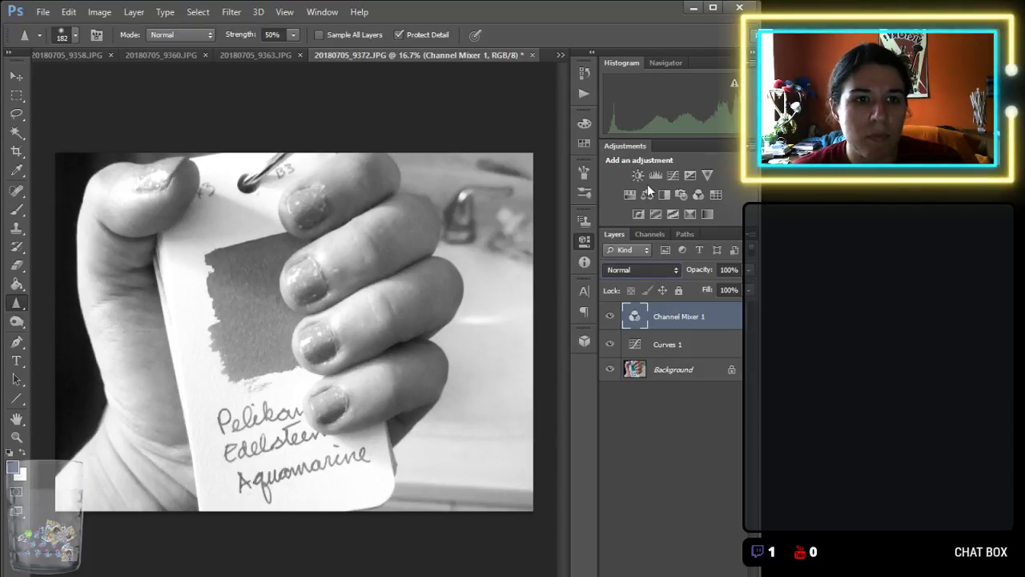
# Set Channel Mixer 1 to Soft Light at 30% opacity, then select the Background layer.
pyautogui.hotkey('alt', 'shift', 'f')
pyautogui.write('30')
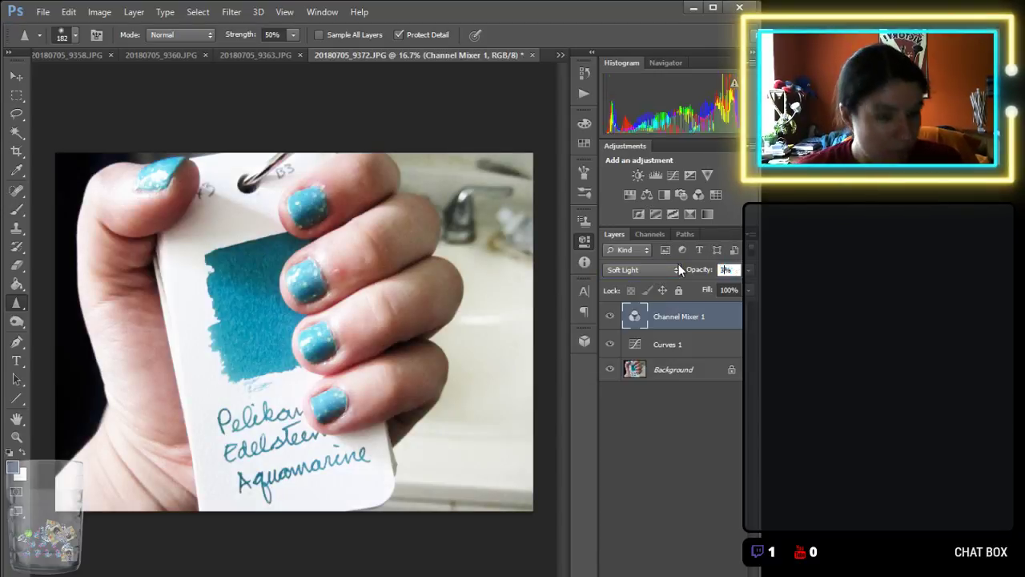
pyautogui.press('Return')
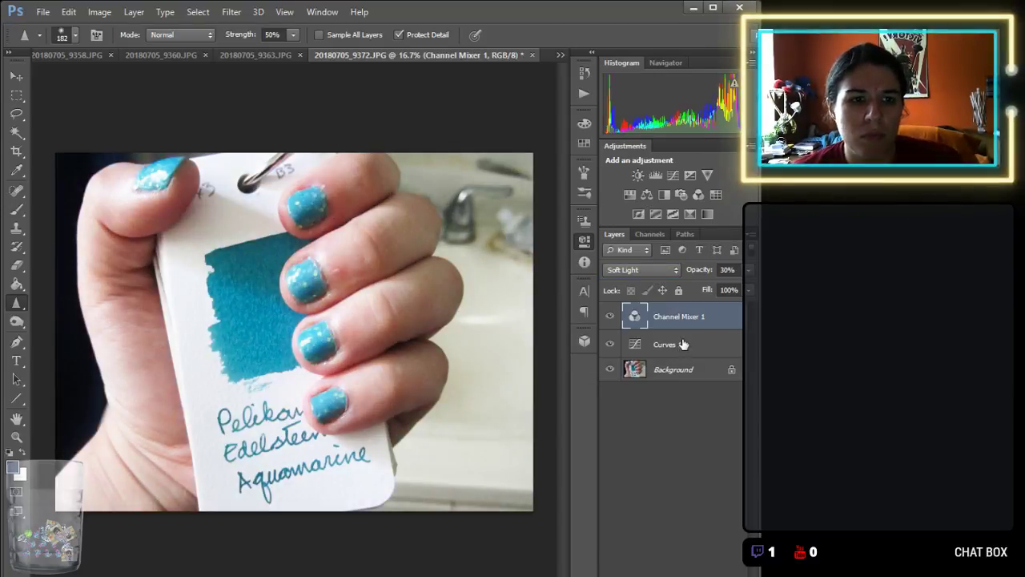
pyautogui.click(681, 344)
pyautogui.click(678, 370)
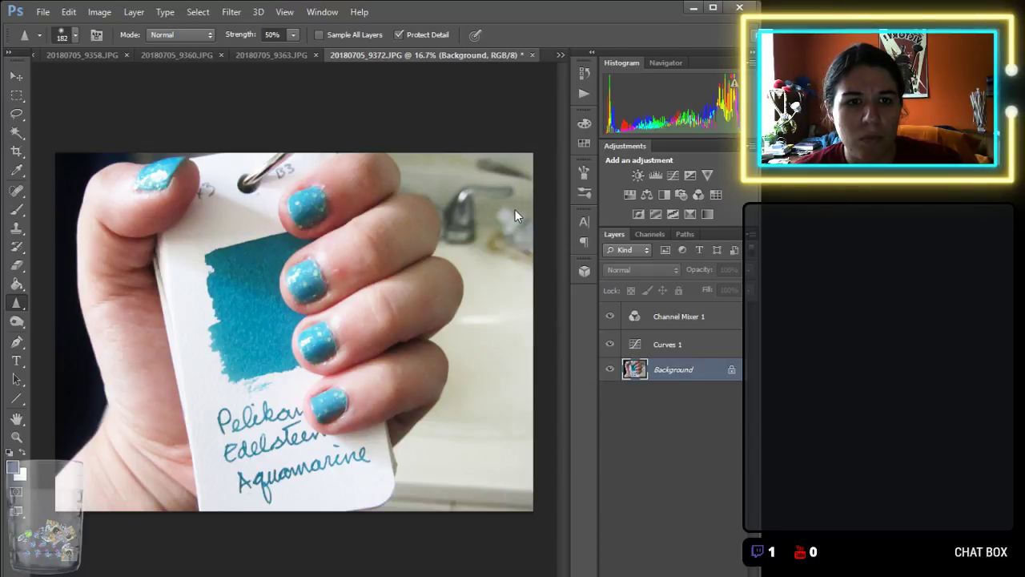
pyautogui.click(562, 64)
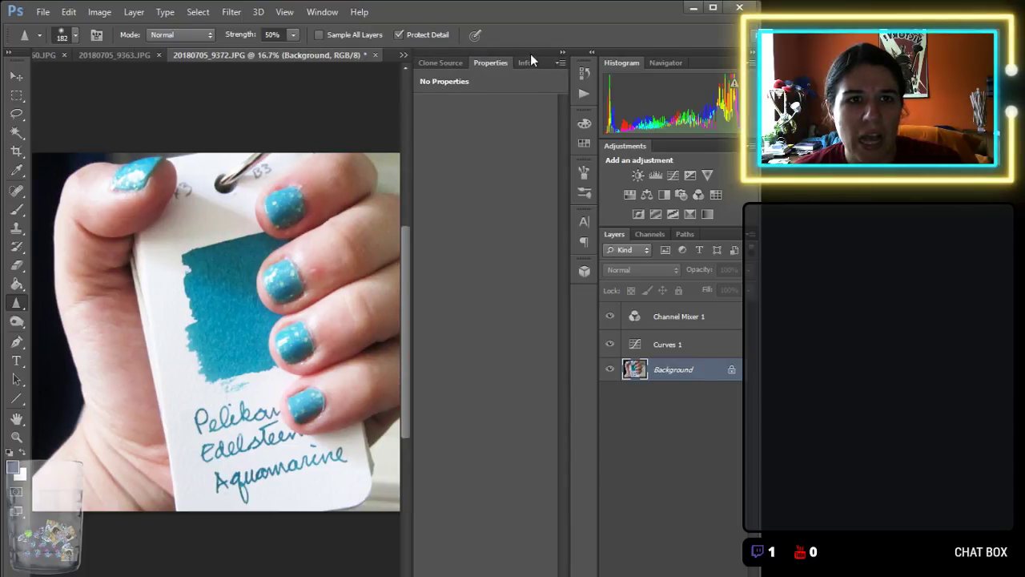
pyautogui.hotkey('shift', 'Tab')
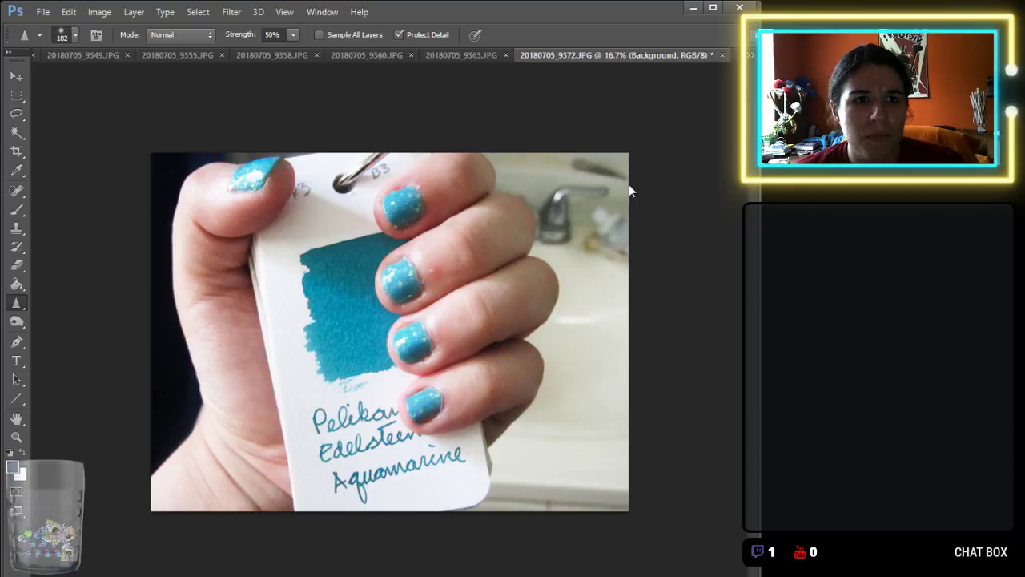
pyautogui.doubleClick(580, 2)
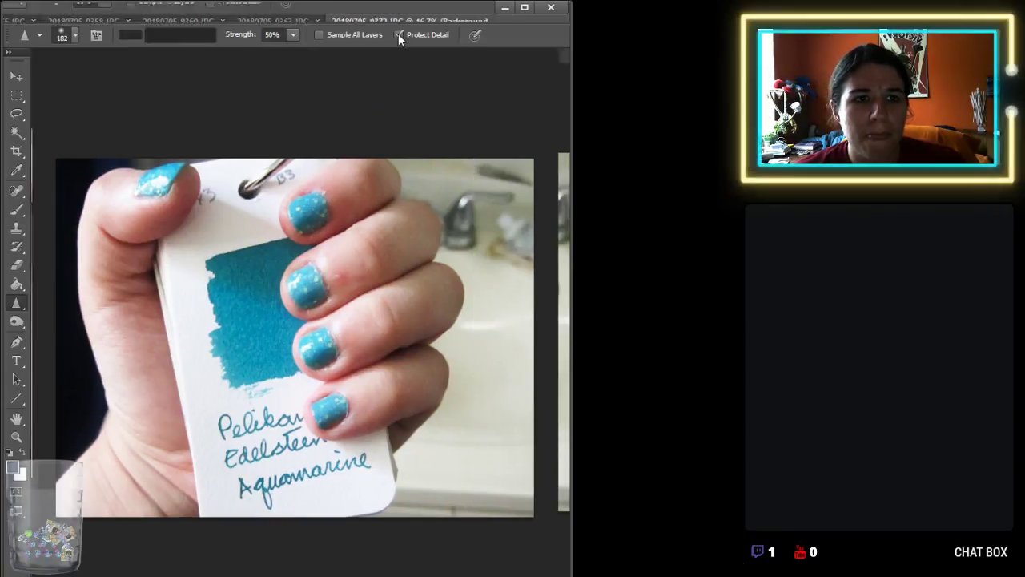
pyautogui.doubleClick(387, 18)
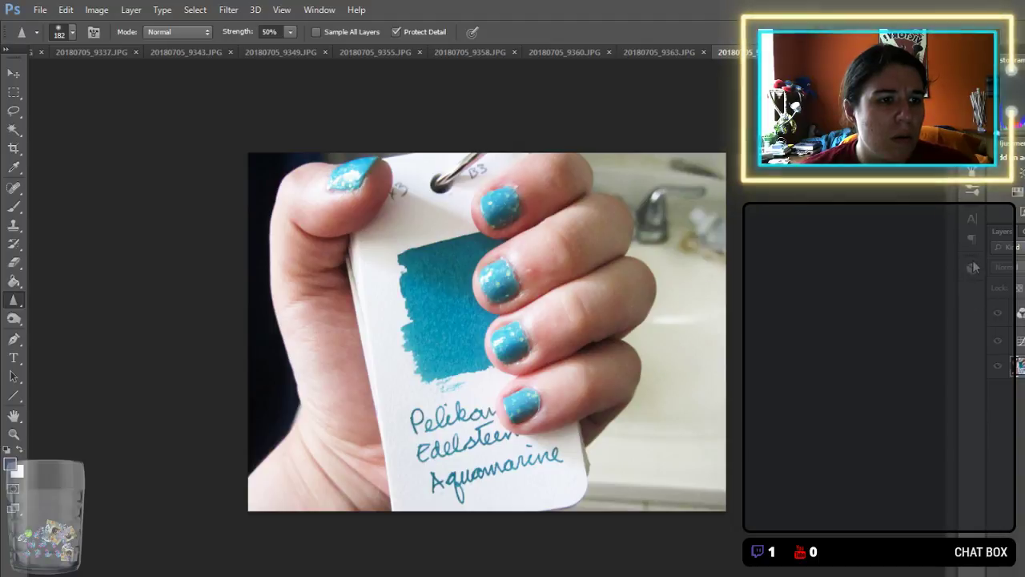
pyautogui.click(1019, 7)
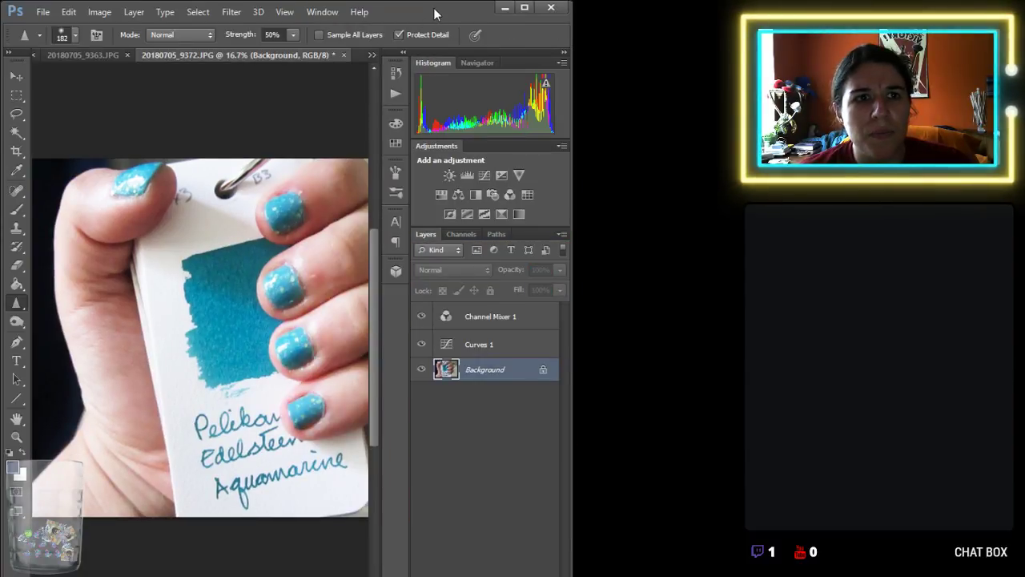
pyautogui.doubleClick(435, 14)
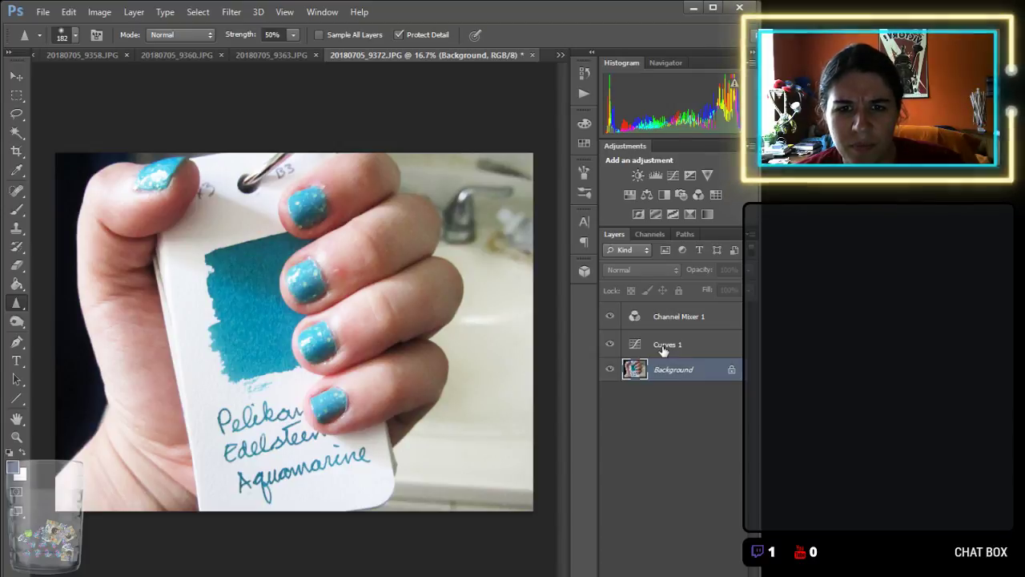
pyautogui.click(664, 349)
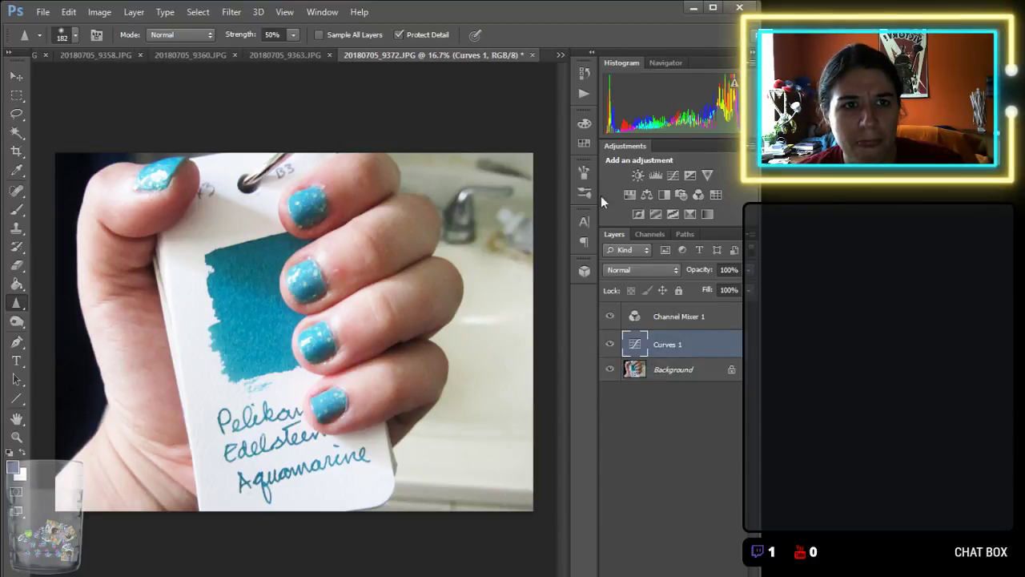
pyautogui.doubleClick(675, 345)
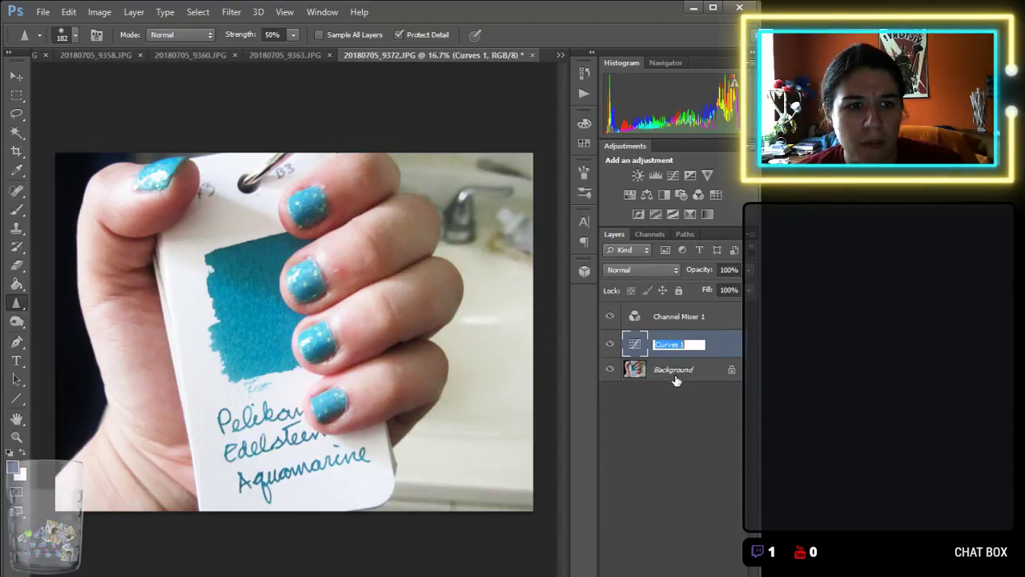
pyautogui.click(676, 380)
pyautogui.click(633, 345)
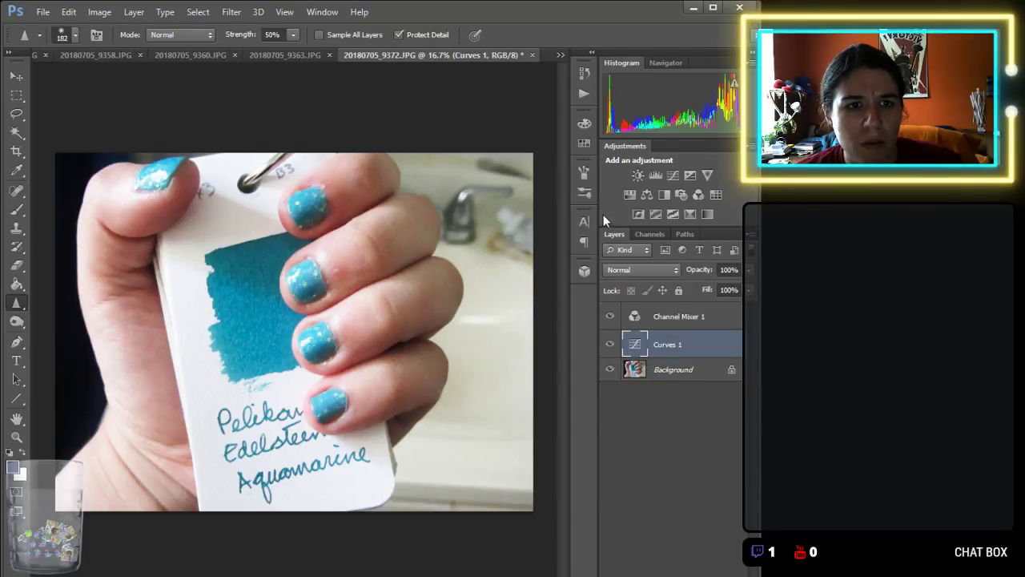
pyautogui.click(589, 55)
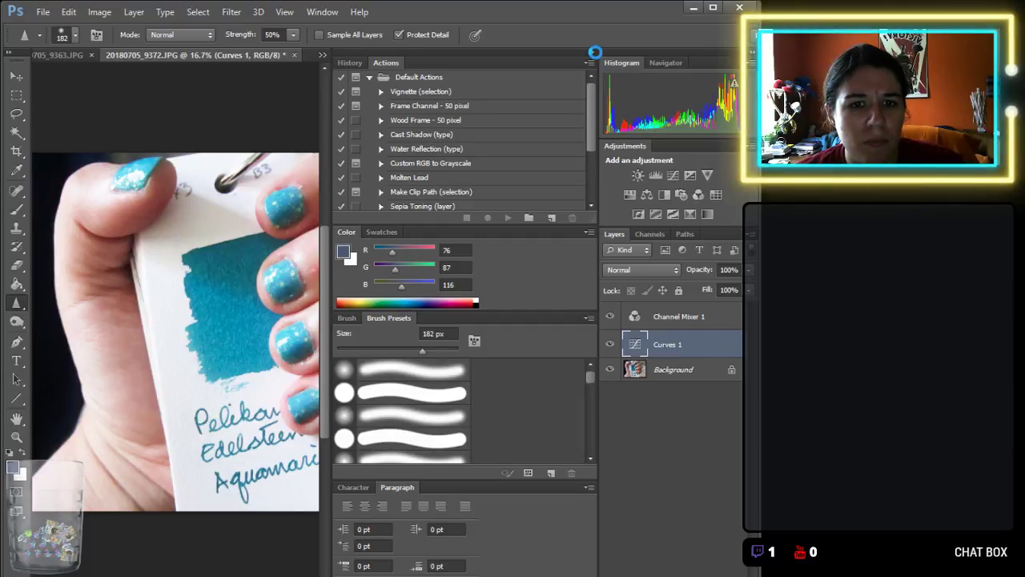
pyautogui.click(593, 53)
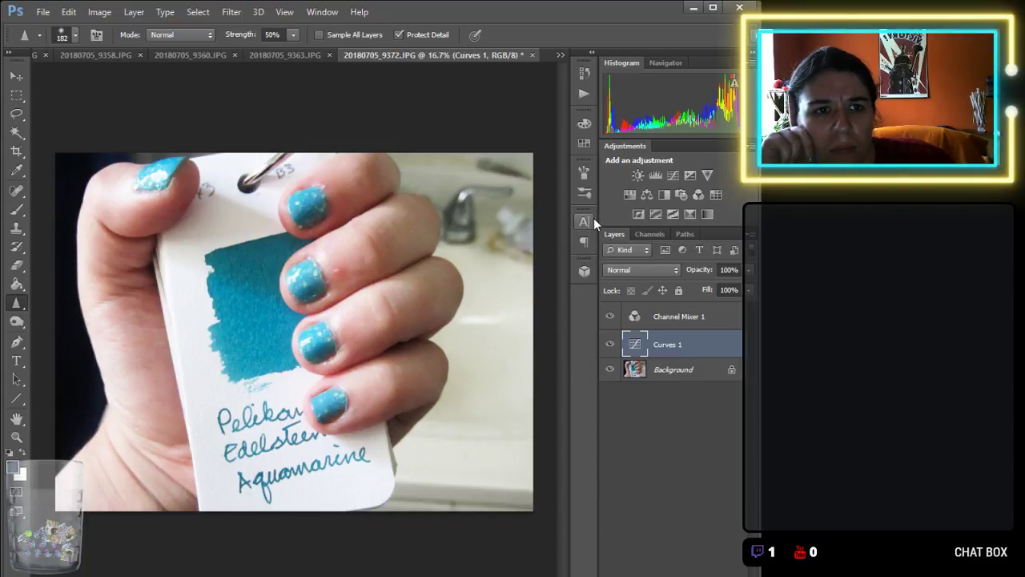
pyautogui.click(591, 51)
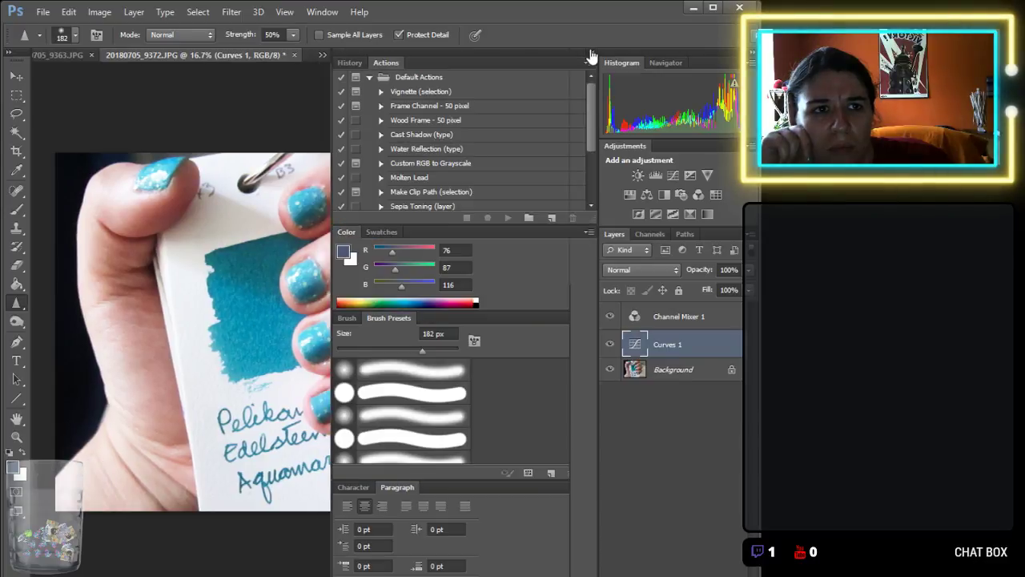
pyautogui.click(591, 51)
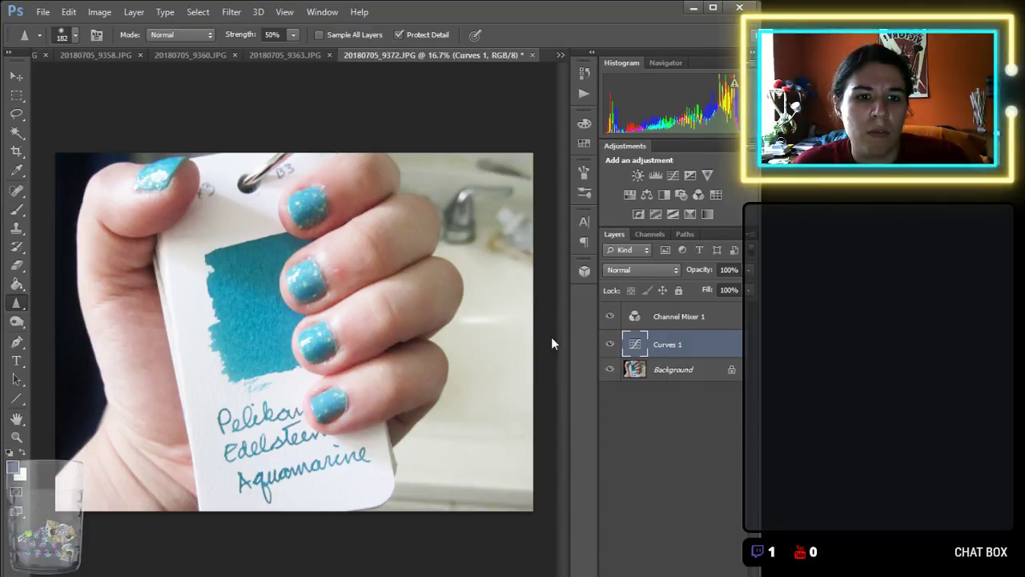
# Select the Background layer and save 20180705_9372.JPG.
pyautogui.click(679, 369)
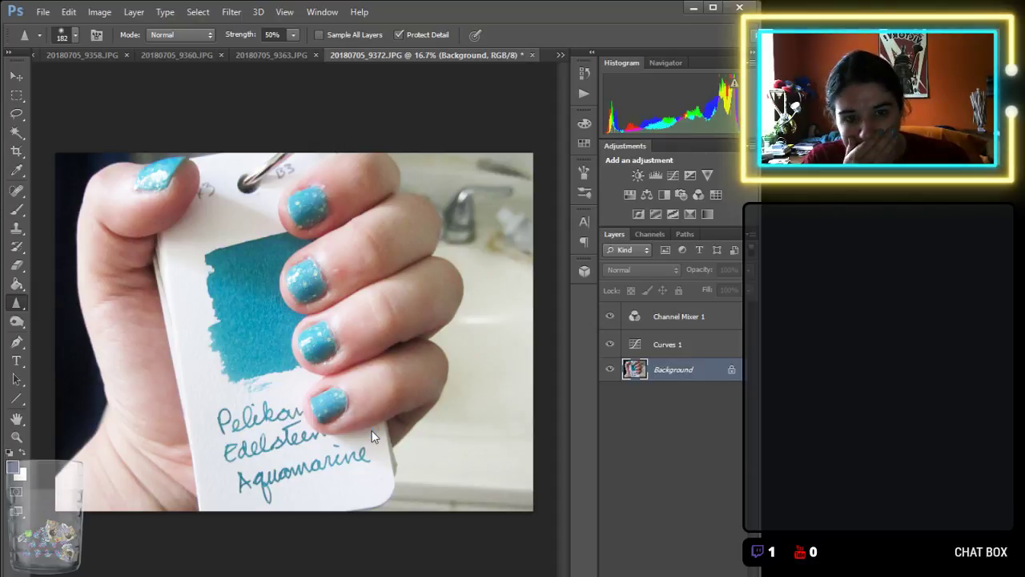
pyautogui.hotkey('ctrl', 's')
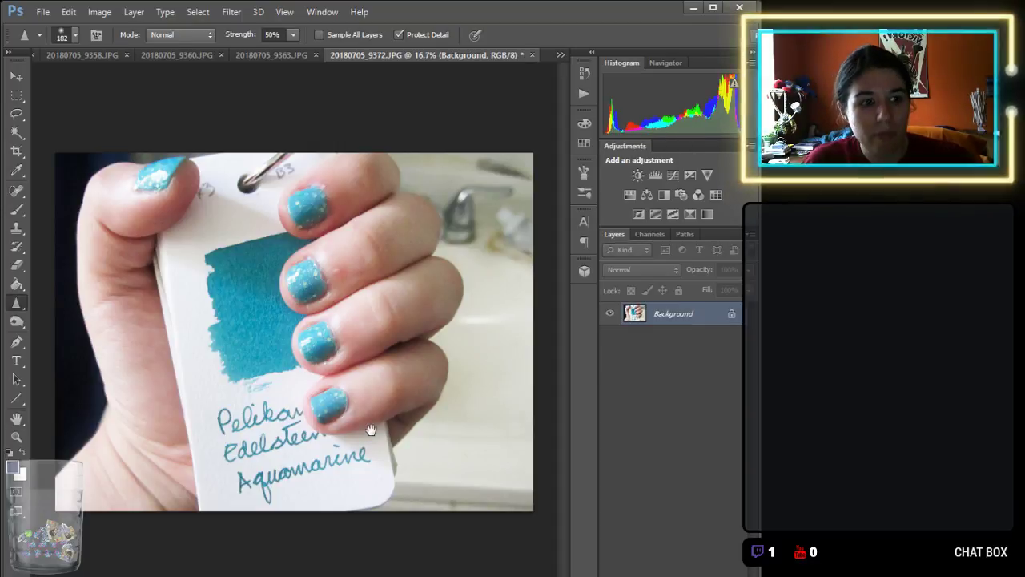
# Close 20180705_9372 and add Curves 1 and Channel Mixer 1 layers to 20180705_9363.
pyautogui.click(533, 55)
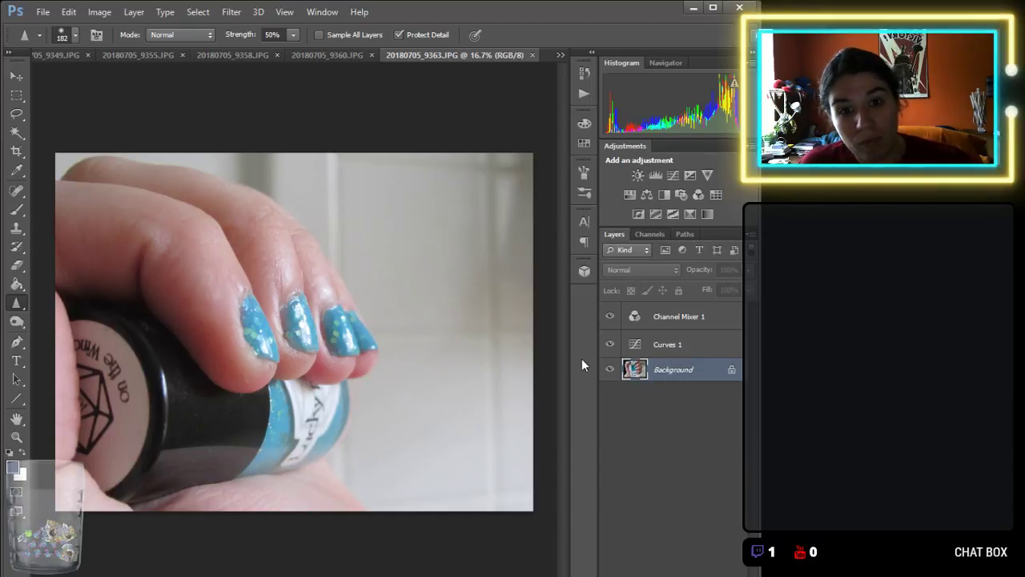
pyautogui.hotkey('ctrl', 'shift', 'e')
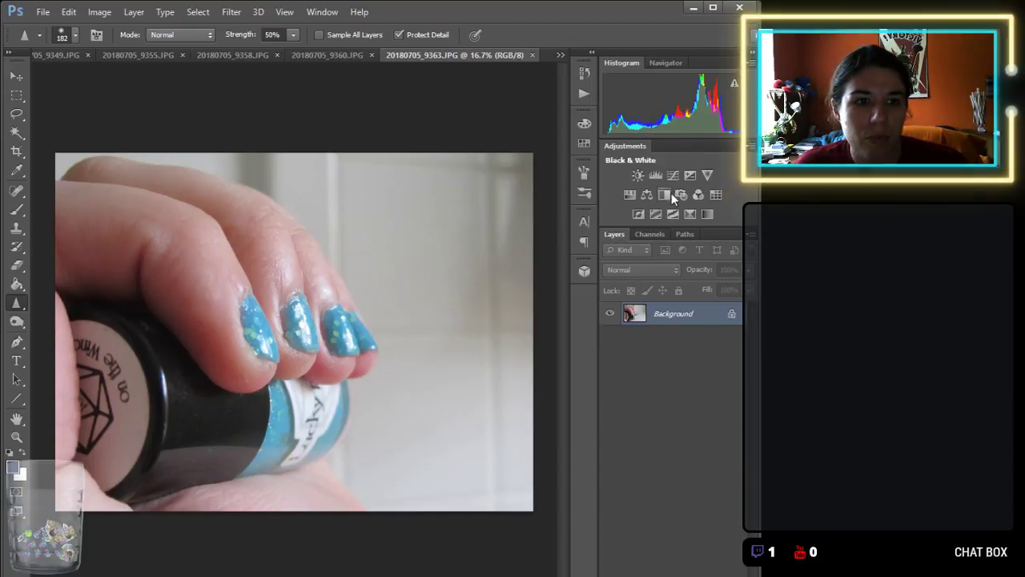
pyautogui.click(674, 175)
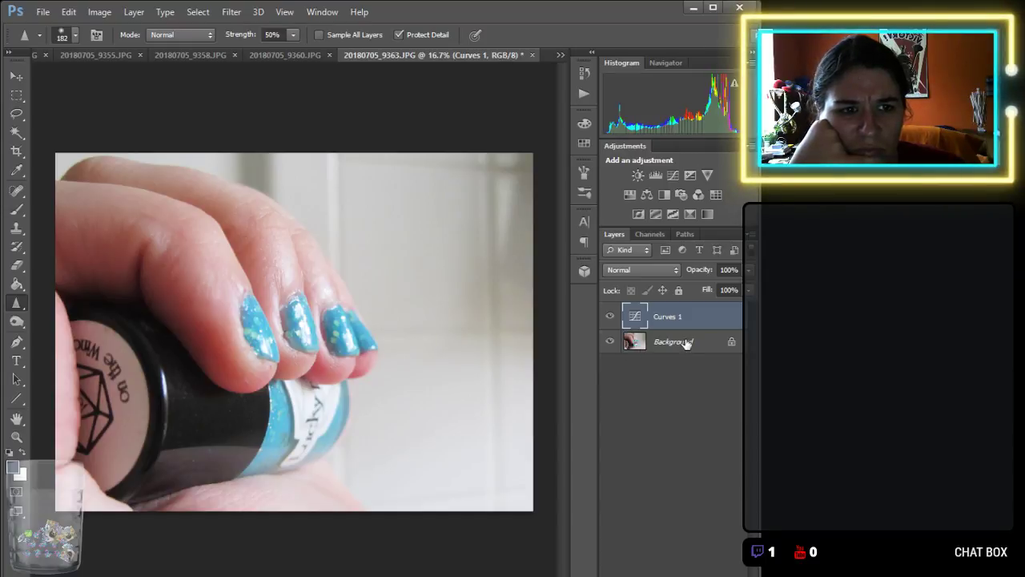
pyautogui.click(698, 196)
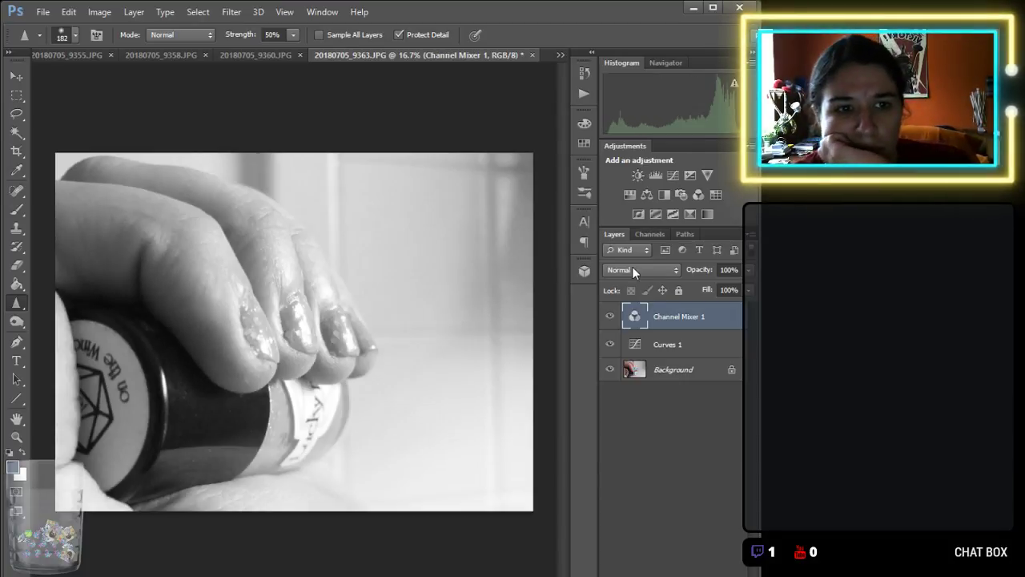
# Set the 9363 Channel Mixer layer to Soft Light at 30% opacity.
pyautogui.click(641, 270)
pyautogui.click(633, 513)
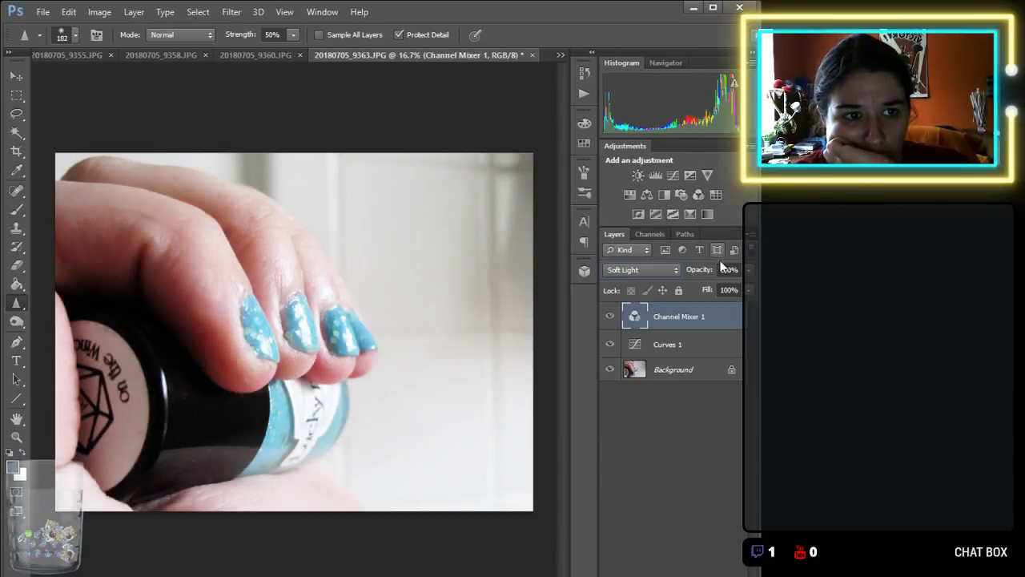
pyautogui.write('30')
pyautogui.press('Return')
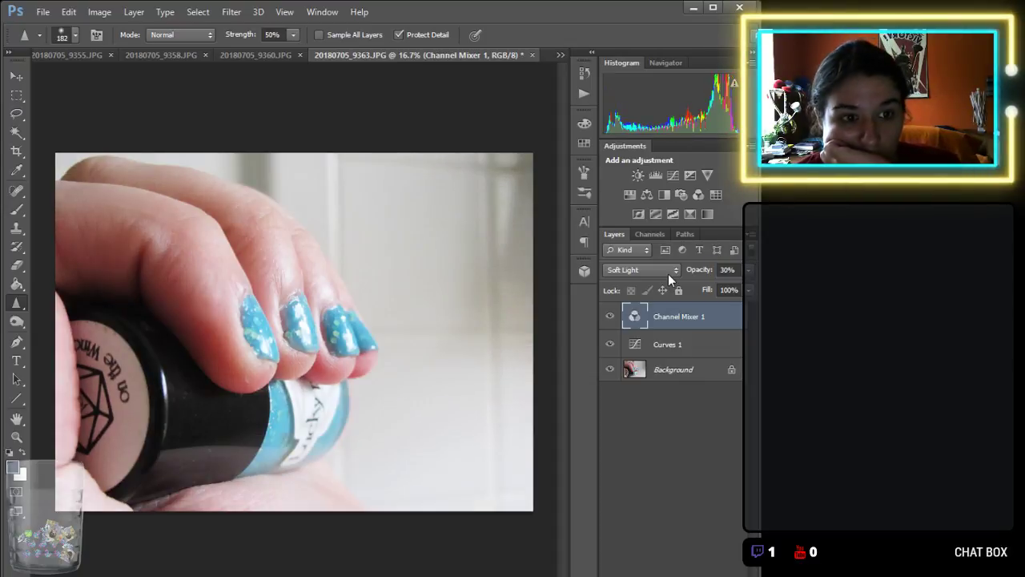
pyautogui.click(671, 369)
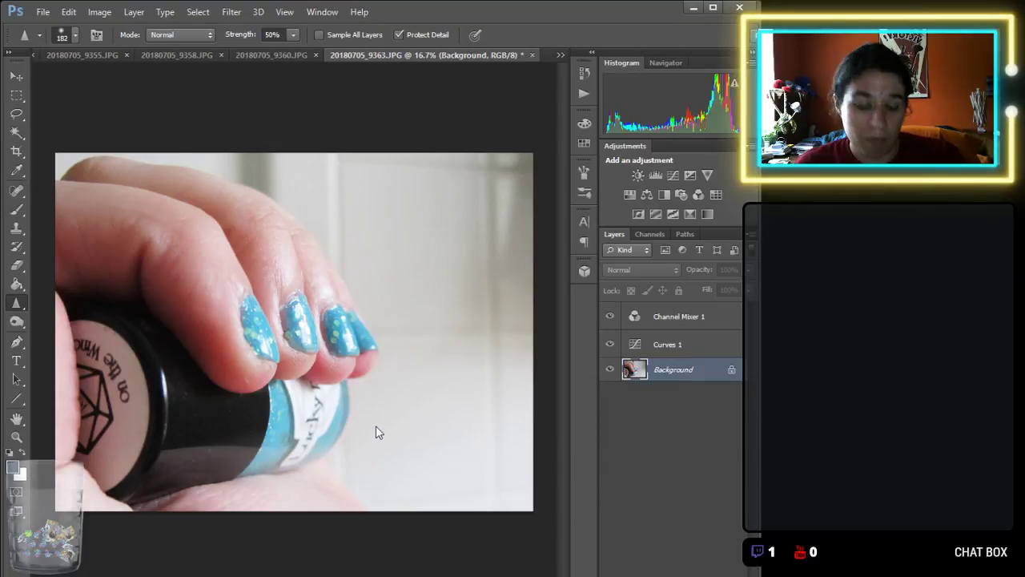
# Save and close 20180705_9363.JPG.
pyautogui.press('h')
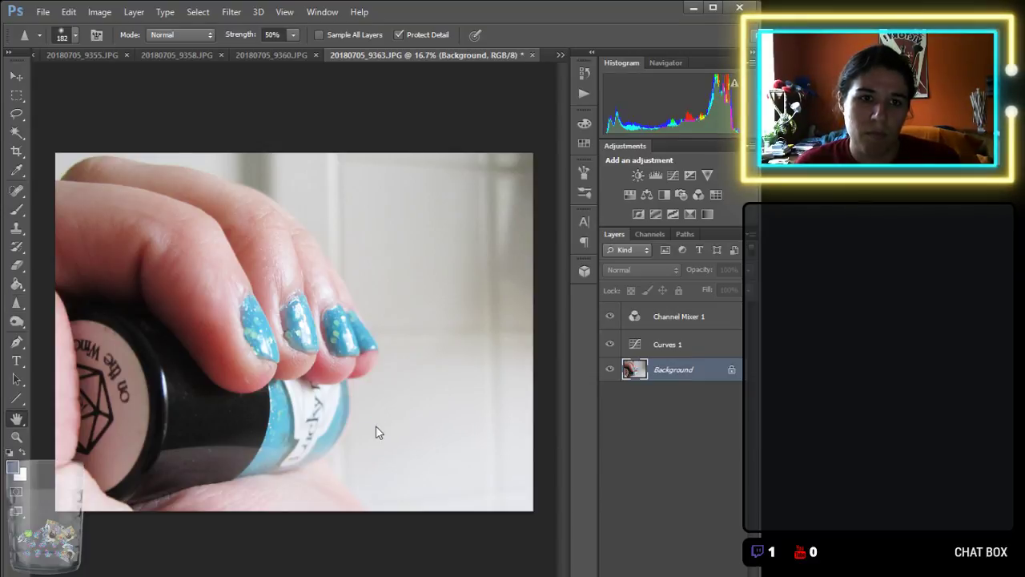
pyautogui.hotkey('ctrl', 's')
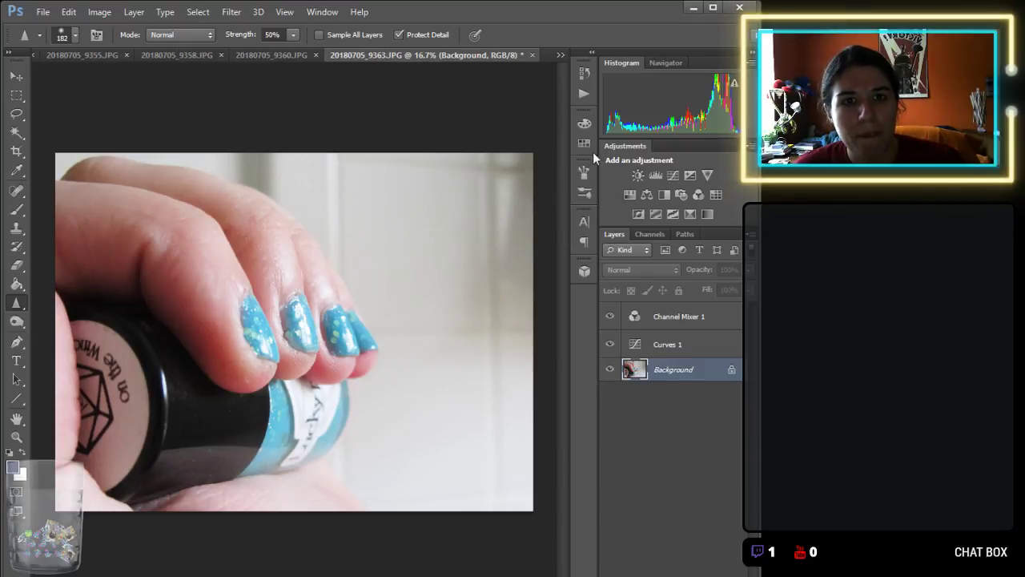
pyautogui.click(532, 55)
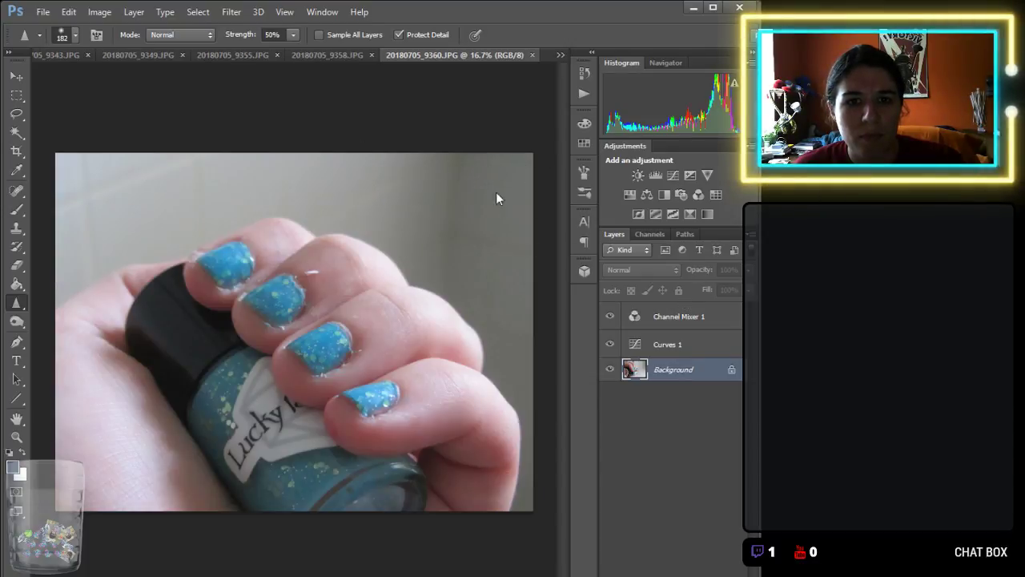
# Add a Curves 1 layer and a Channel Mixer 1 layer to photo 20180705_9360.
pyautogui.hotkey('ctrl', 'shift', 'e')
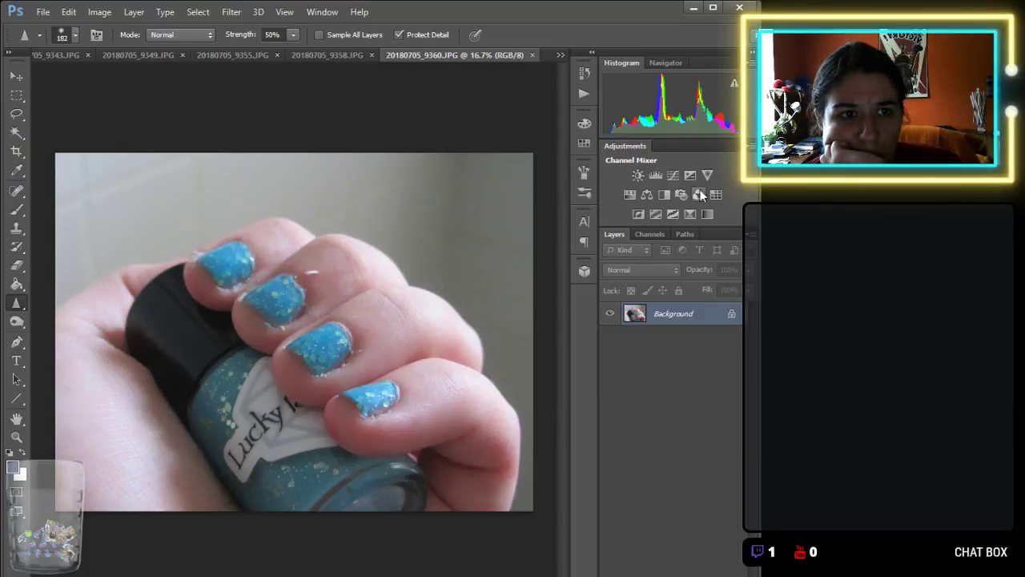
pyautogui.click(672, 177)
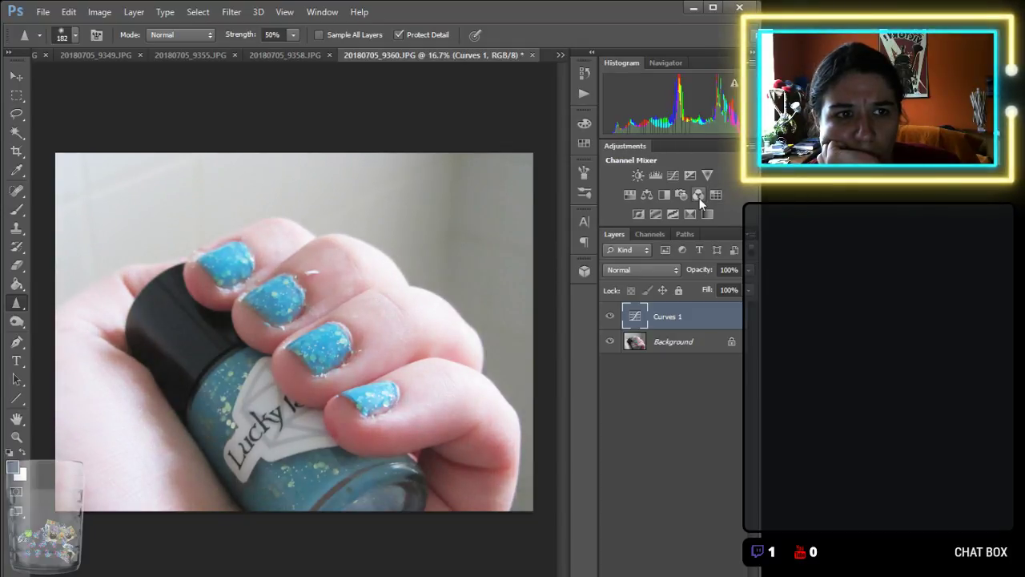
pyautogui.click(698, 196)
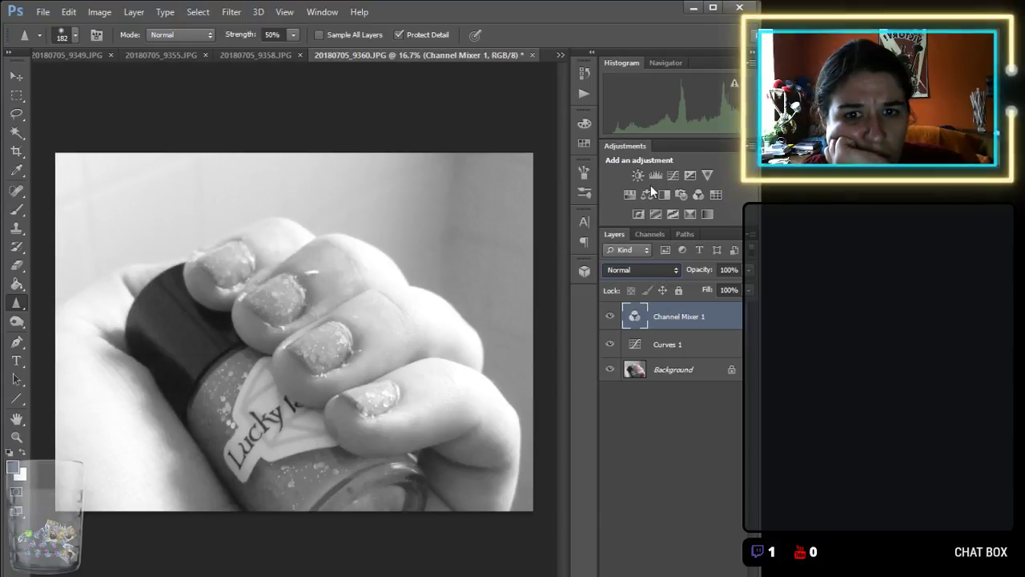
# Set the 9360 Channel Mixer layer to Soft Light at 30% opacity.
pyautogui.scroll(-13, 660, 273)
pyautogui.press('Tab')
pyautogui.write('30')
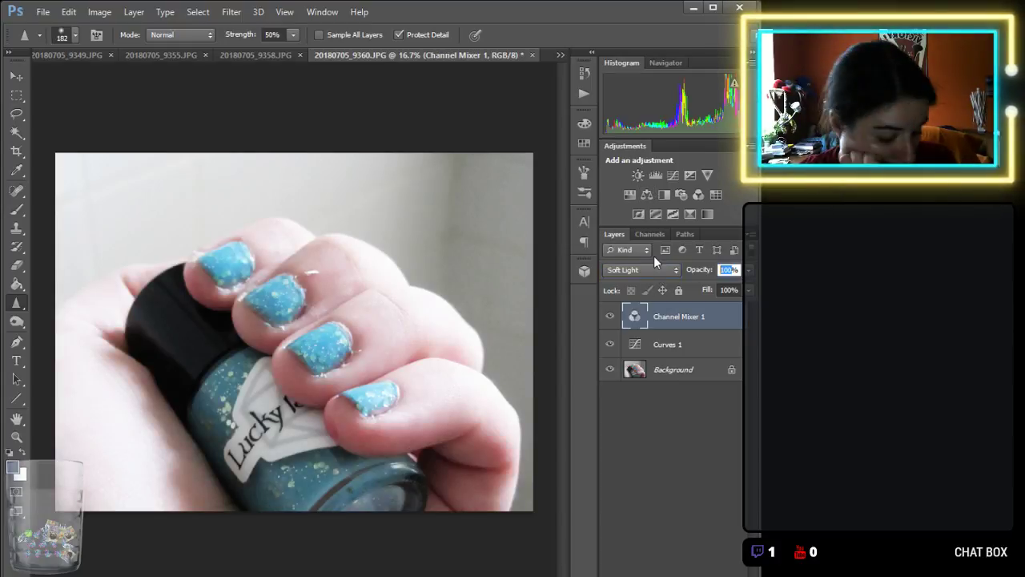
pyautogui.press('Return')
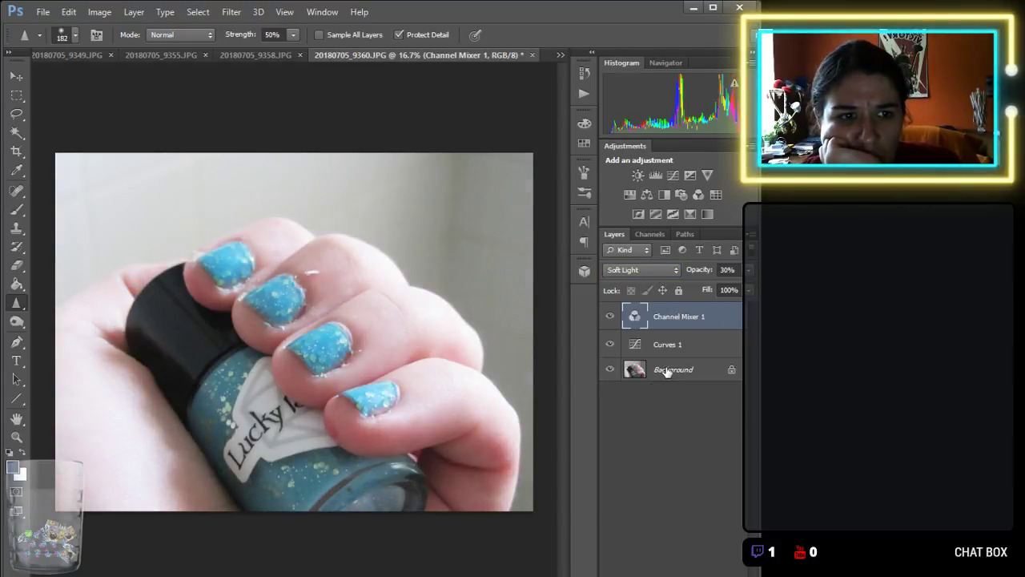
pyautogui.click(668, 370)
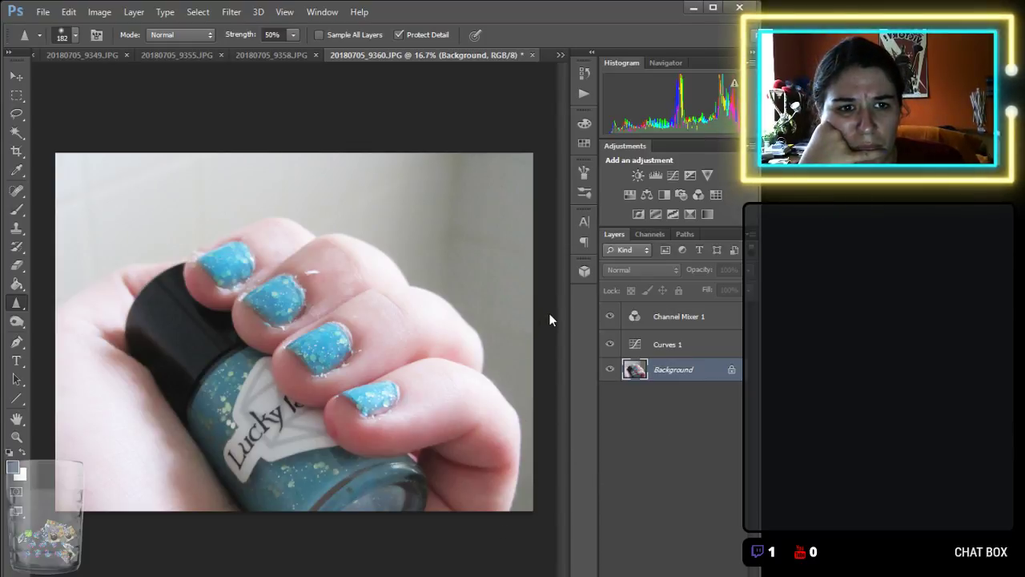
# Save and close 20180705_9360.JPG.
pyautogui.press('space')
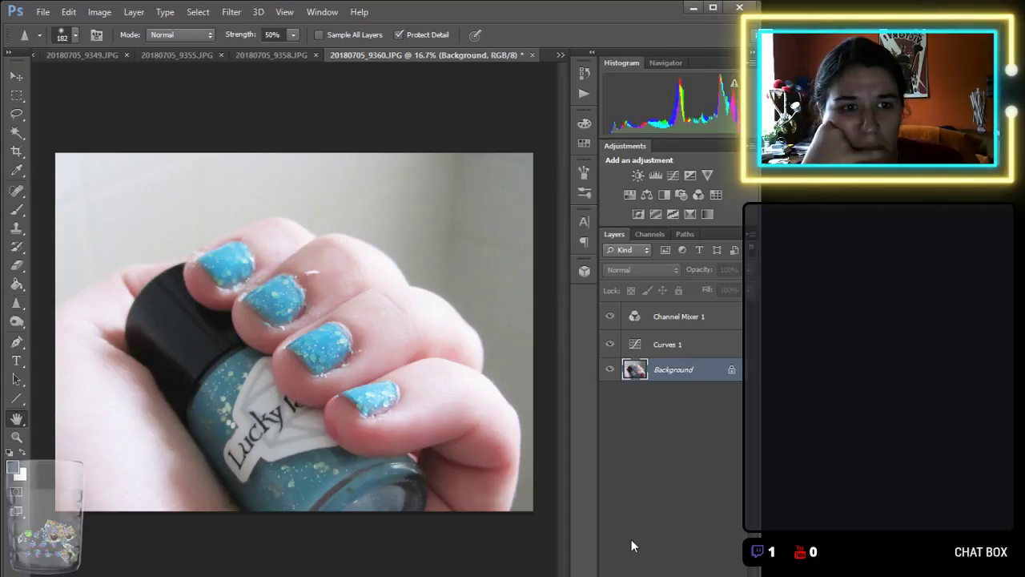
pyautogui.hotkey('ctrl', 's')
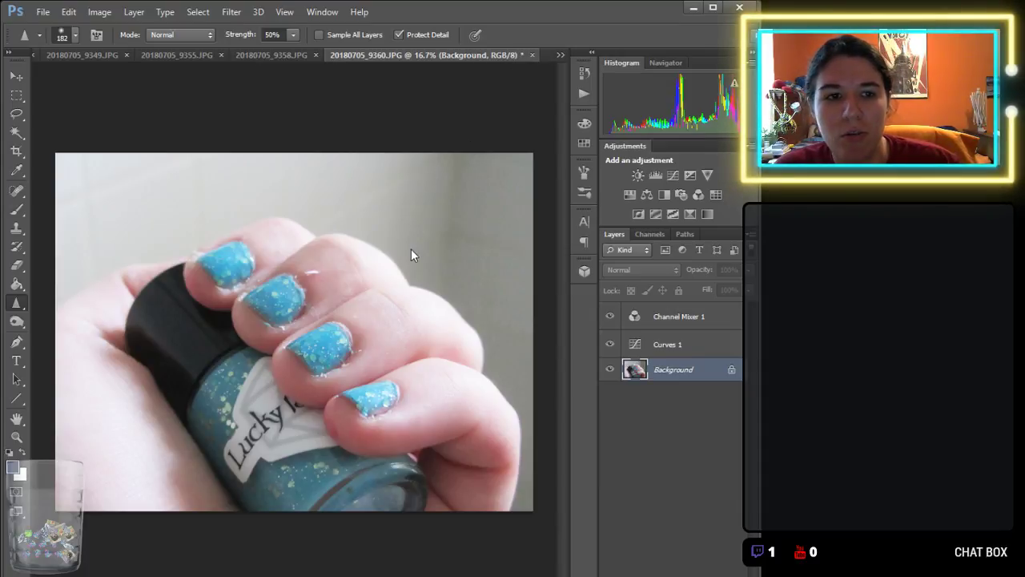
pyautogui.hotkey('ctrl', 'w')
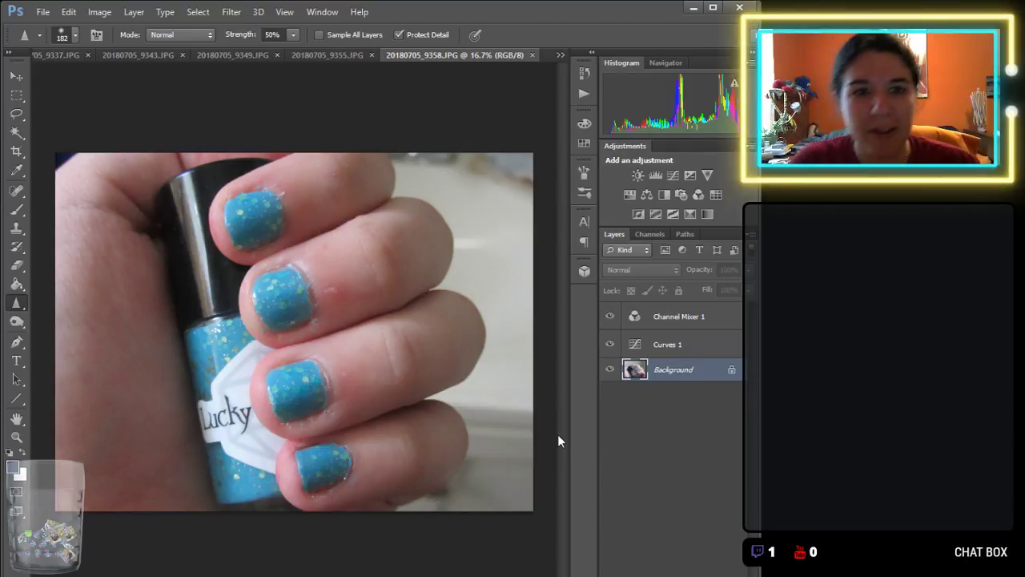
# Add a Curves 1 adjustment layer above Background to brighten the 20180705_9358.JPG nail photo.
pyautogui.hotkey('ctrl', 'shift', 'e')
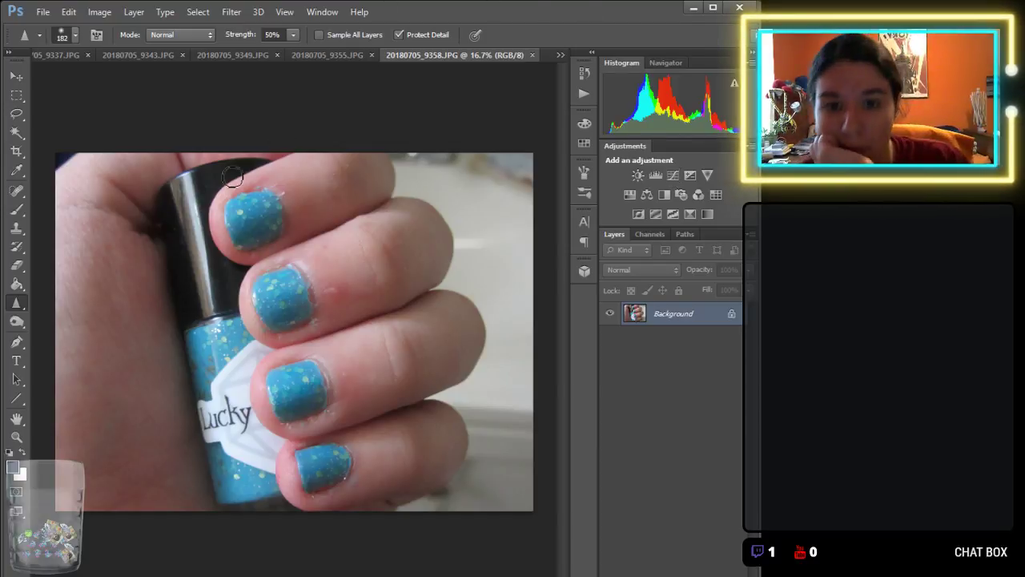
pyautogui.click(673, 175)
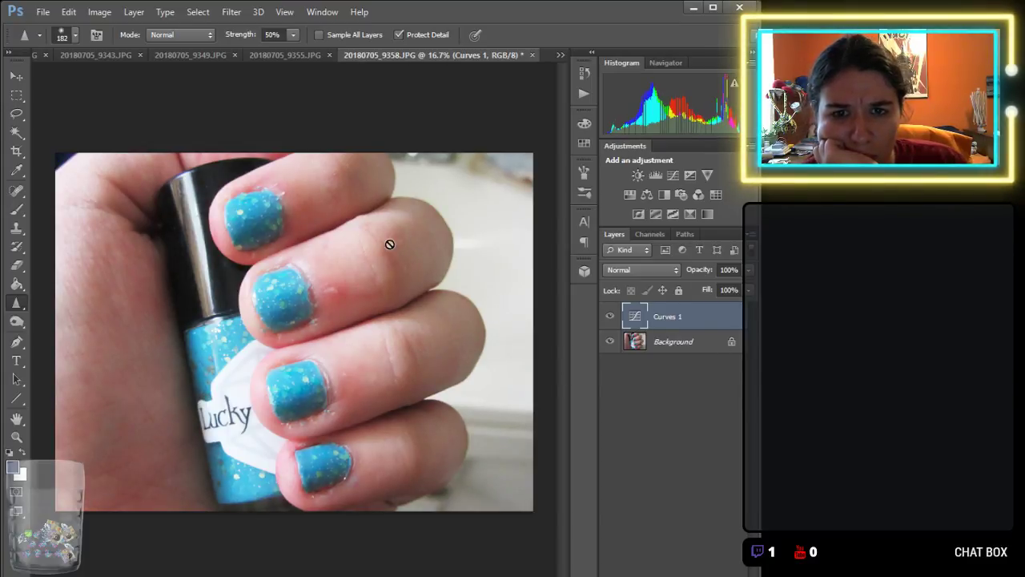
# Add a Channel Mixer 1 layer over Curves 1, blended Soft Light at 30% opacity.
pyautogui.click(682, 196)
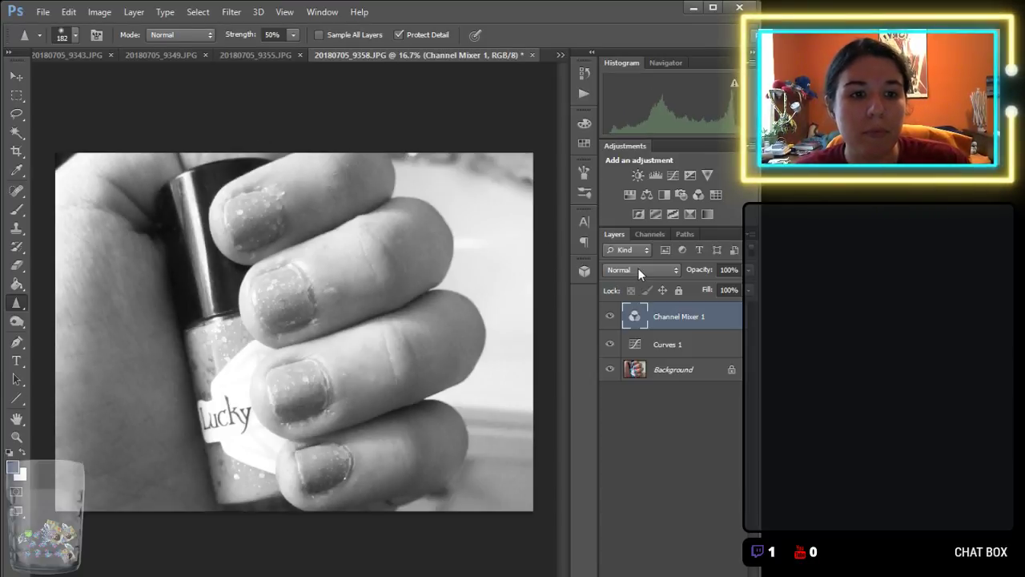
pyautogui.click(641, 269)
pyautogui.click(633, 472)
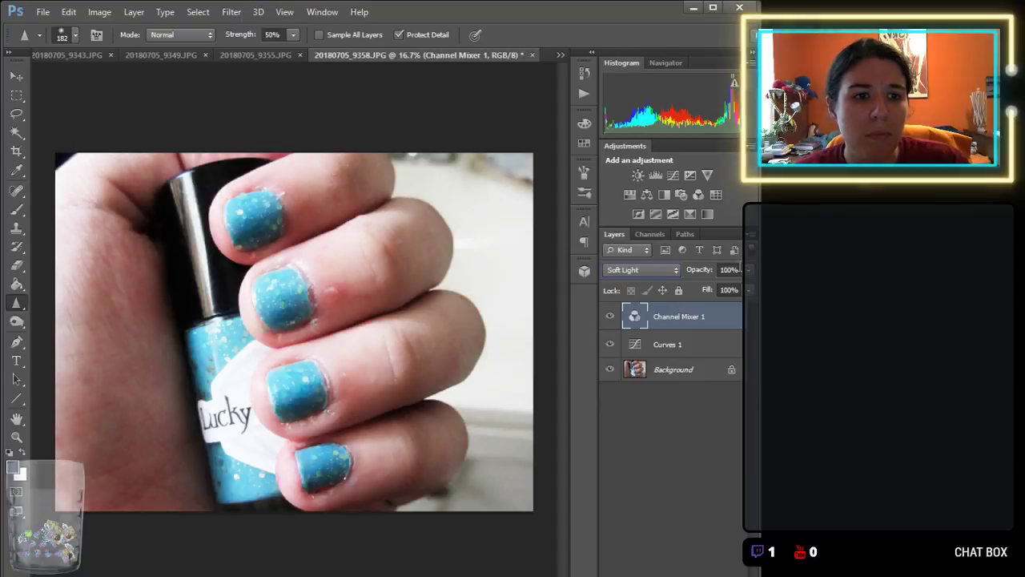
pyautogui.write('30')
pyautogui.press('Return')
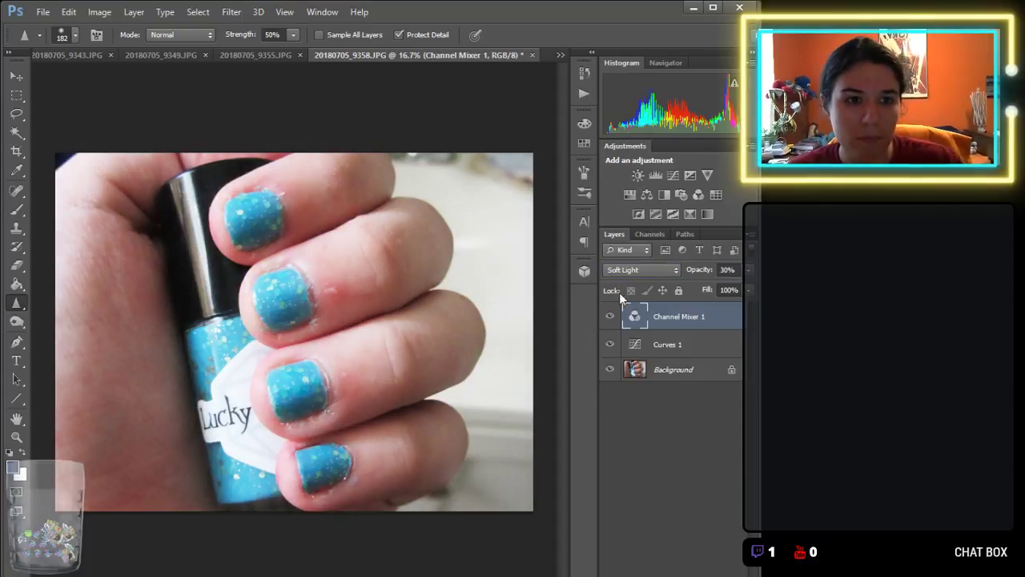
pyautogui.click(673, 343)
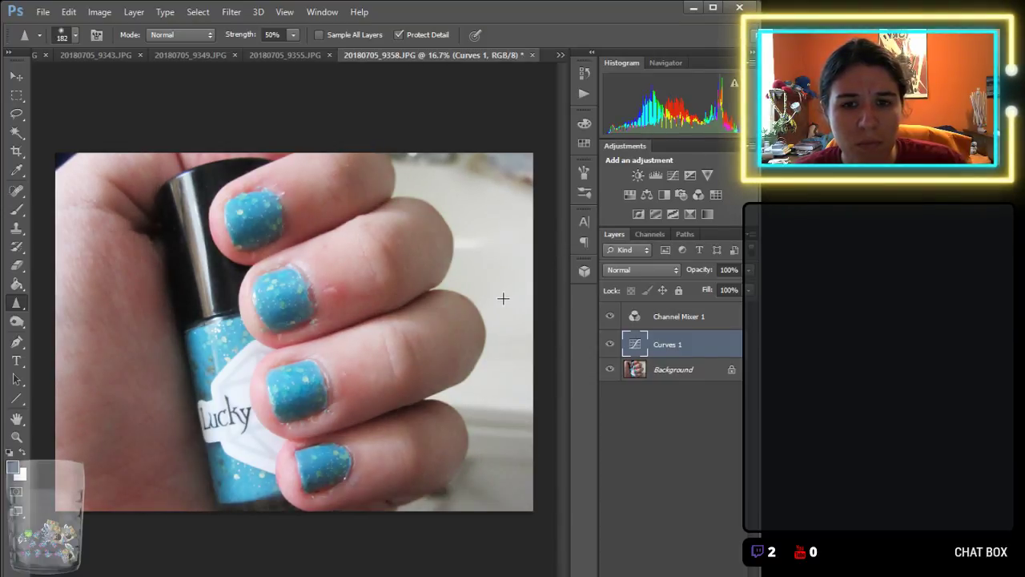
# Check the Background, Channel Mixer 1 and Curves 1 layers, then save and close 20180705_9358.JPG.
pyautogui.click(689, 370)
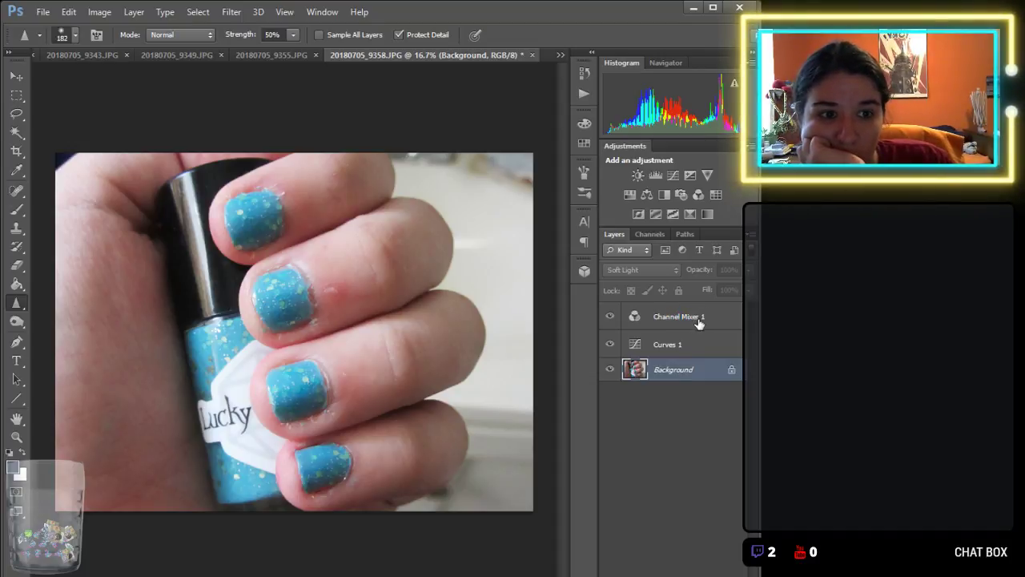
pyautogui.click(698, 321)
pyautogui.click(677, 352)
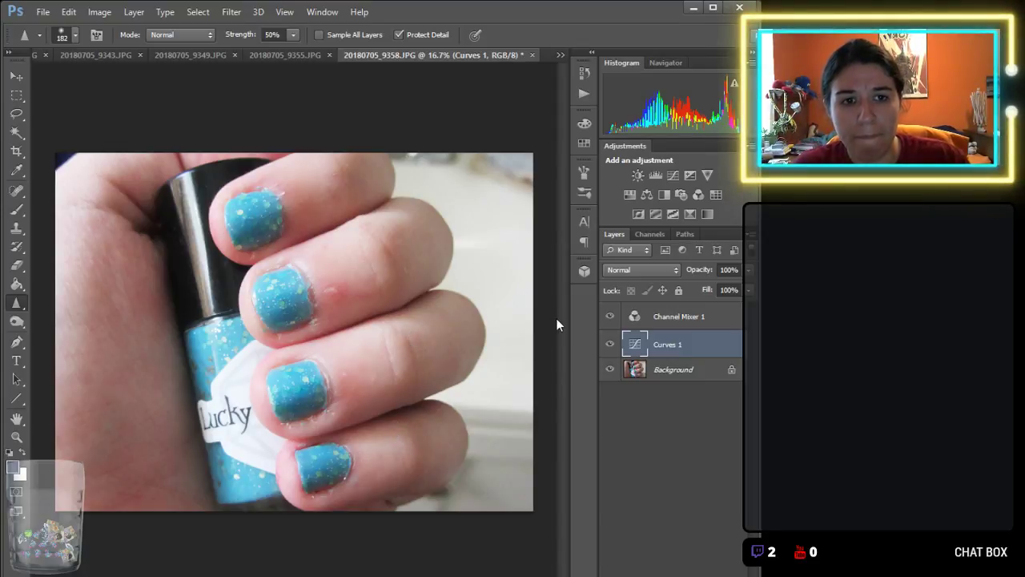
pyautogui.press('space')
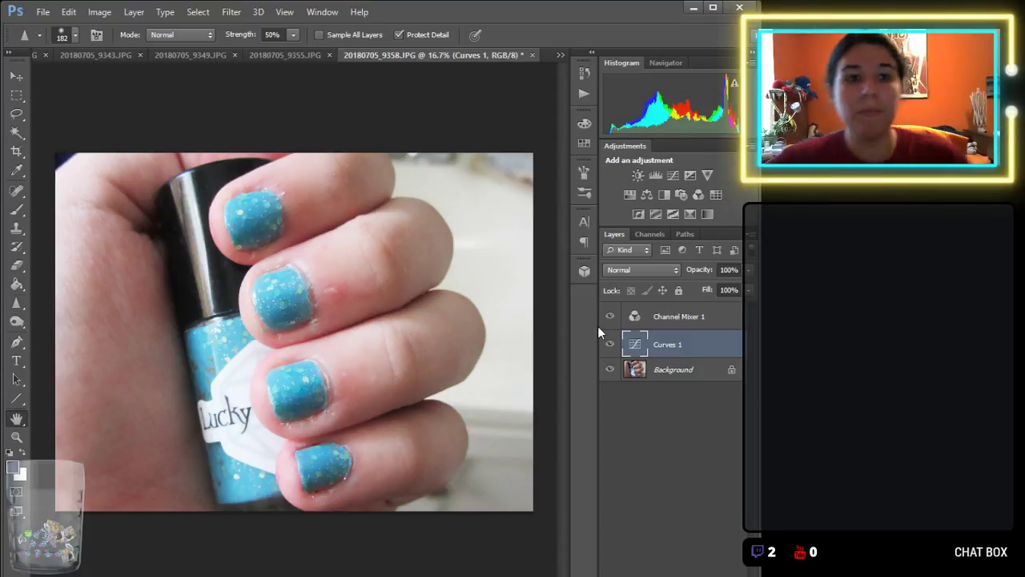
pyautogui.hotkey('ctrl', 's')
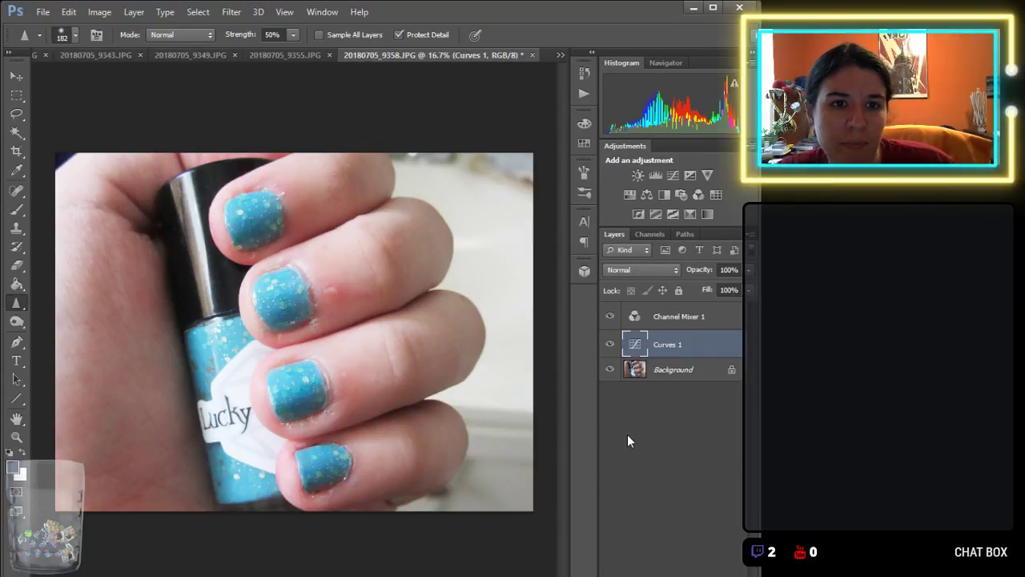
pyautogui.click(531, 54)
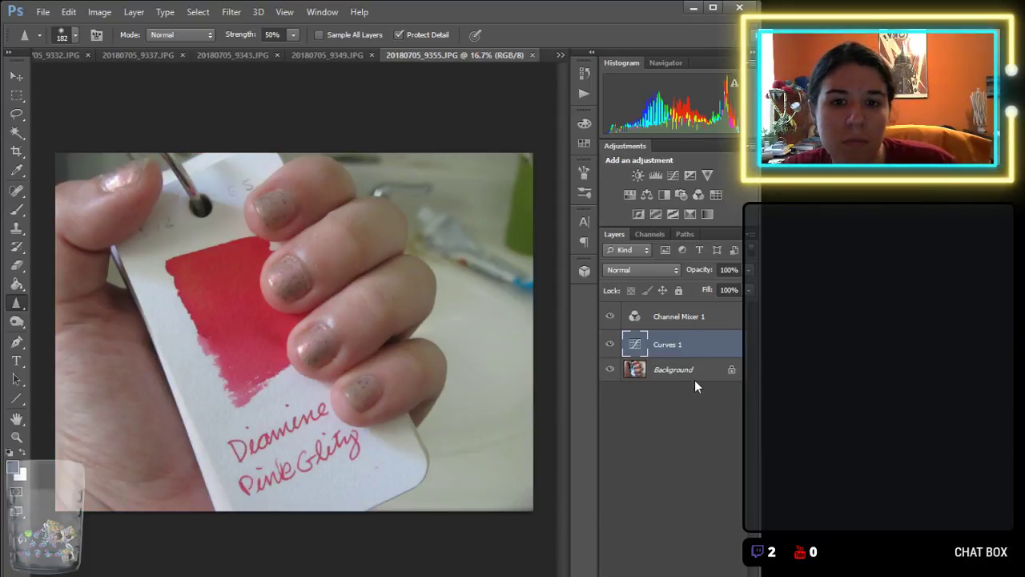
# Add a Channel Mixer 1 layer over Curves 1 on the pink swatch photo 20180705_9355.JPG.
pyautogui.press('F12')
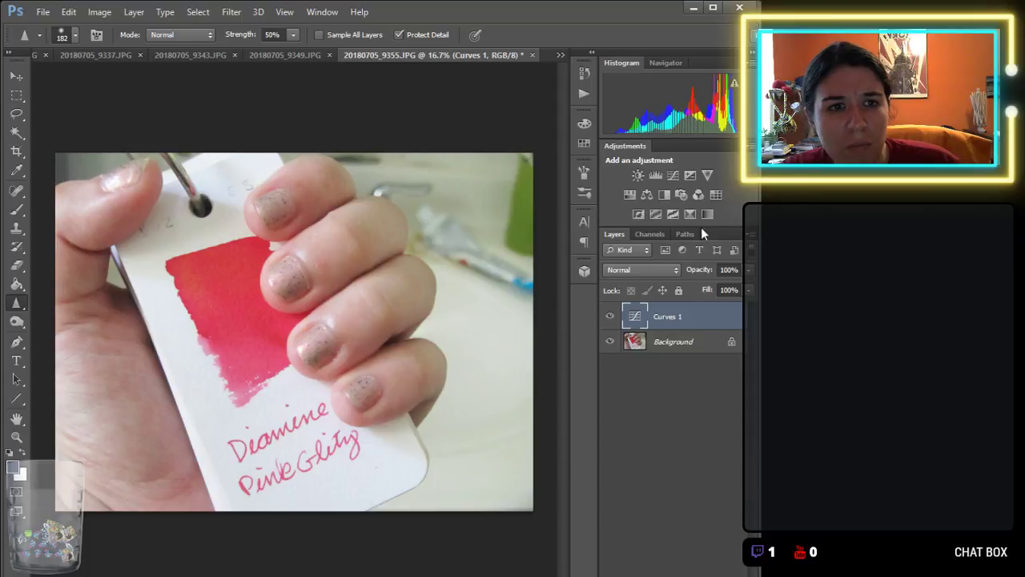
pyautogui.click(699, 195)
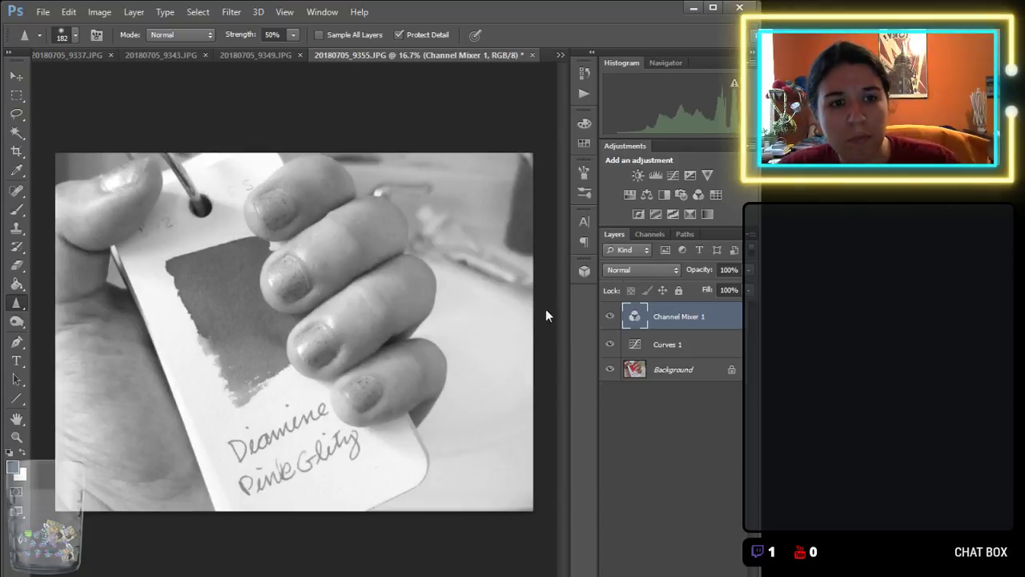
# Blend the Channel Mixer 1 layer as Soft Light to bring the swatch photo back to colour.
pyautogui.hotkey('shift', 'alt', 'f')
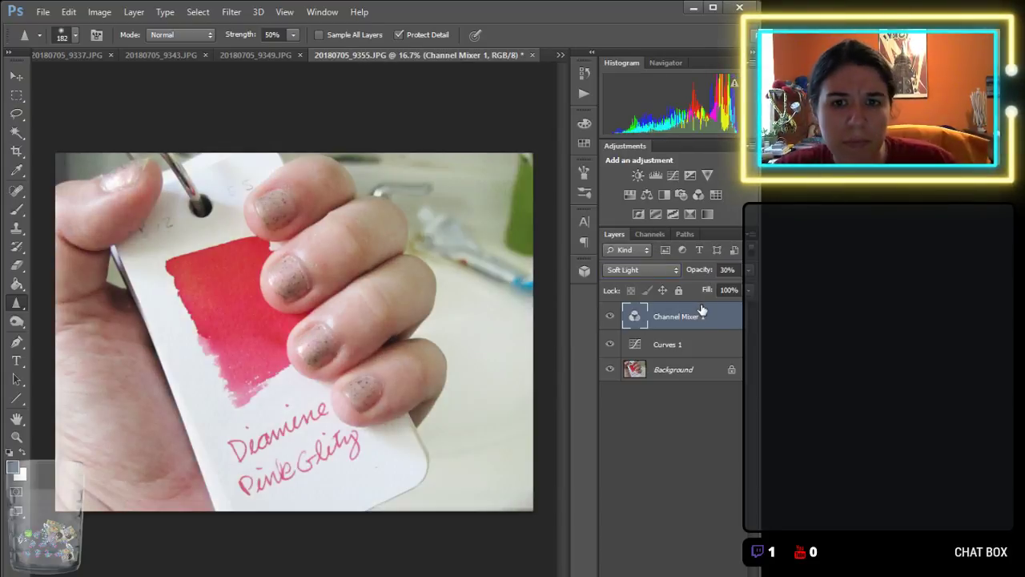
pyautogui.click(695, 345)
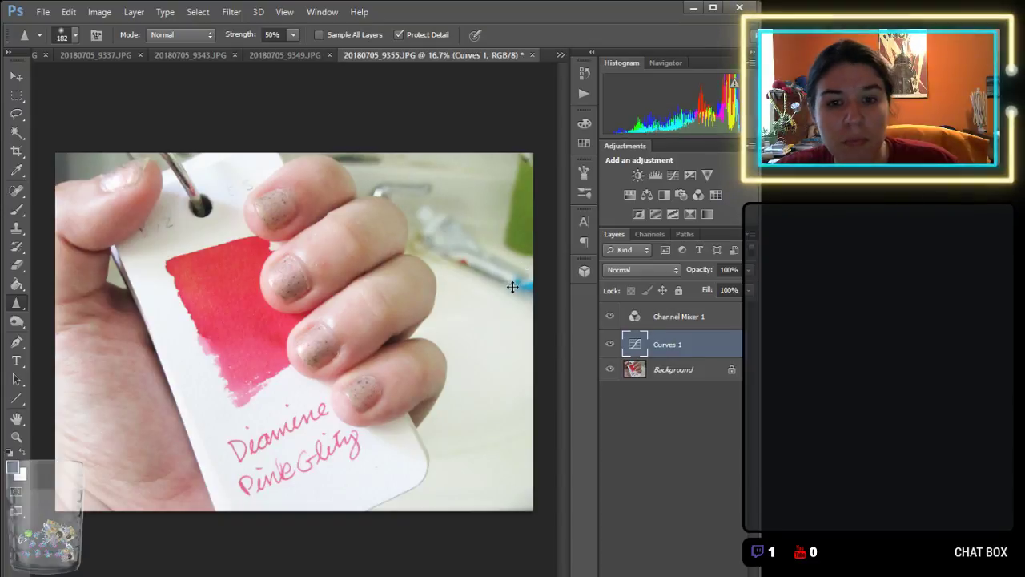
# Close the finished Diamine Pink Glitz photo 20180705_9355.JPG, revealing bottle photo 20180705_9349.JPG.
pyautogui.click(686, 370)
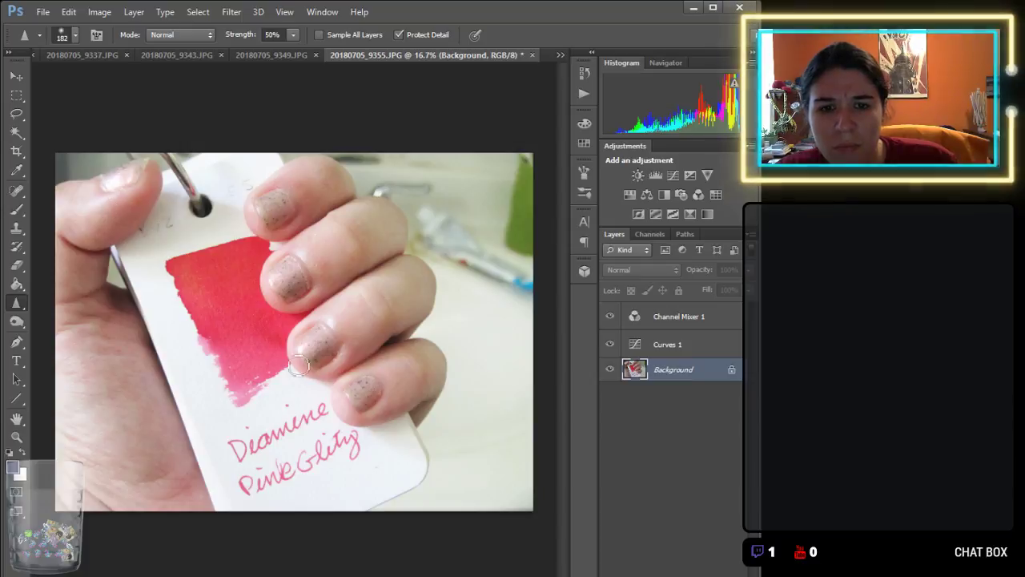
pyautogui.click(398, 448)
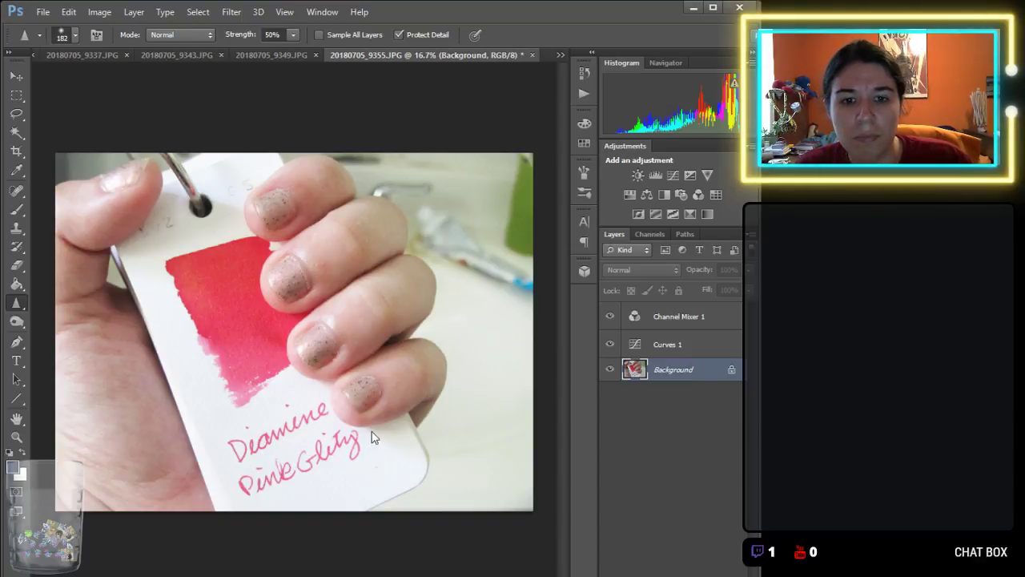
pyautogui.press('h')
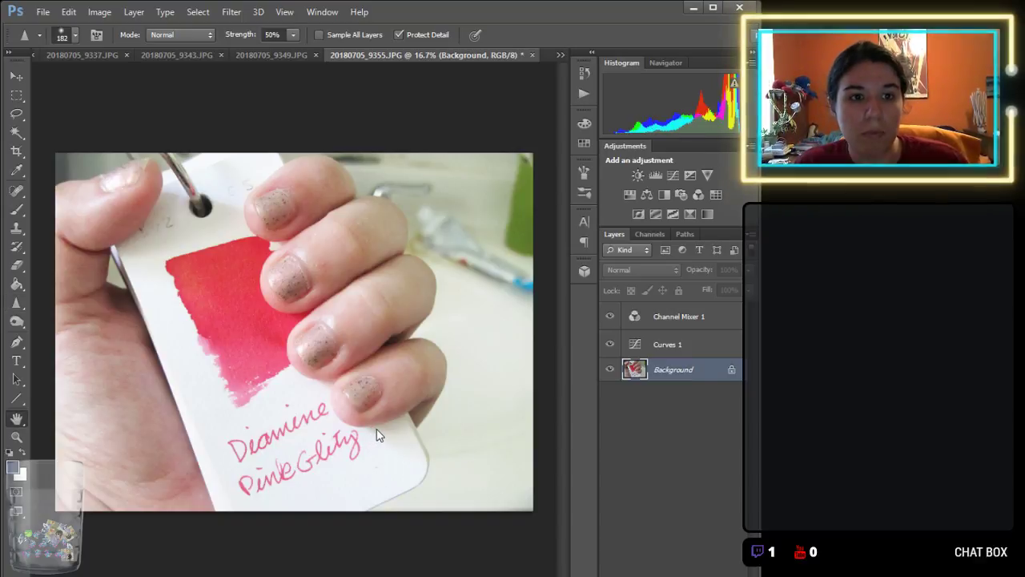
pyautogui.press('space')
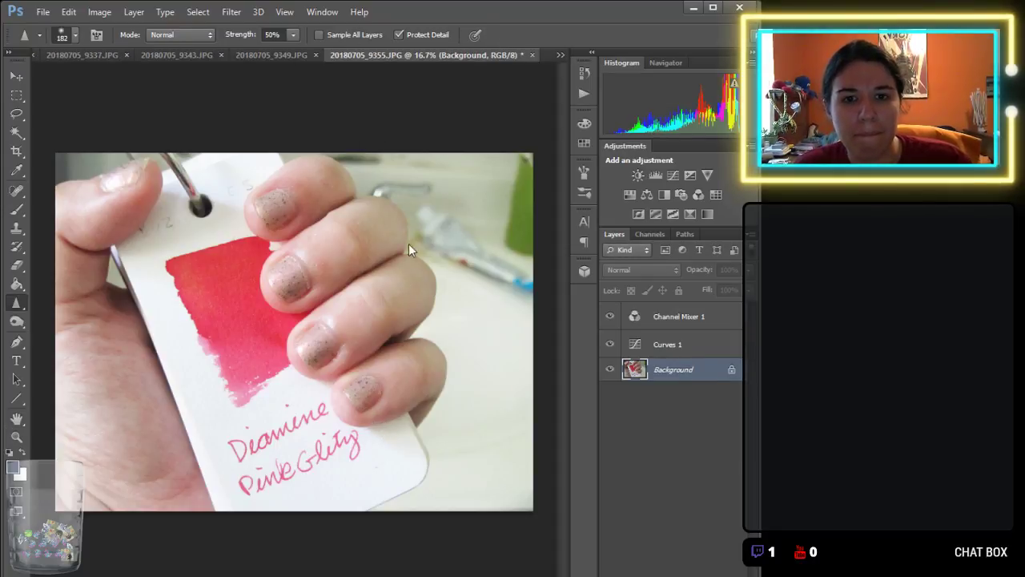
pyautogui.hotkey('ctrl', 'w')
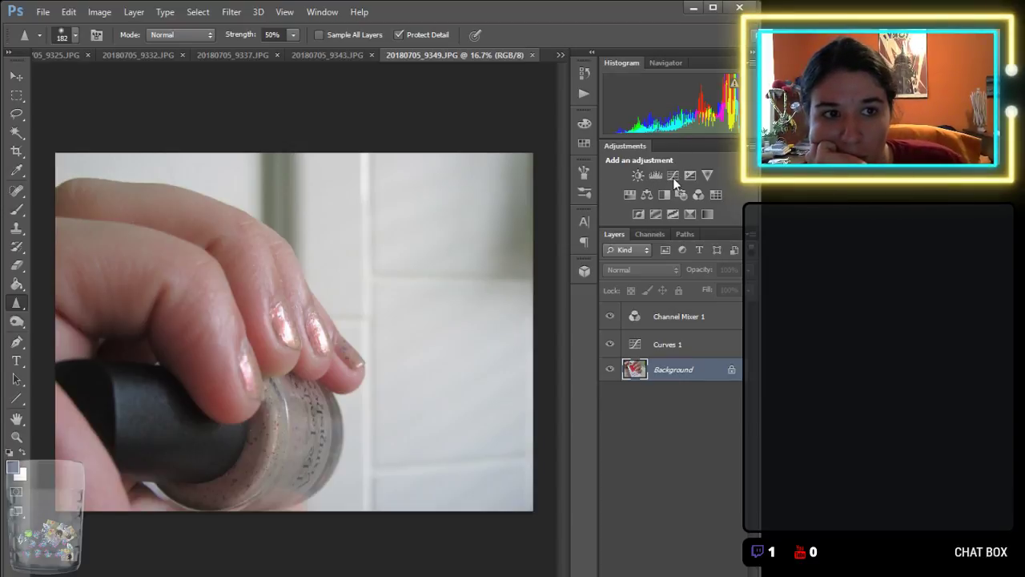
# Add a Curves 1 layer to the bottle photo, comparing before and after via undo/redo toggles.
pyautogui.hotkey('ctrl', 'alt', 'z')
pyautogui.hotkey('ctrl', 'alt', 'z')
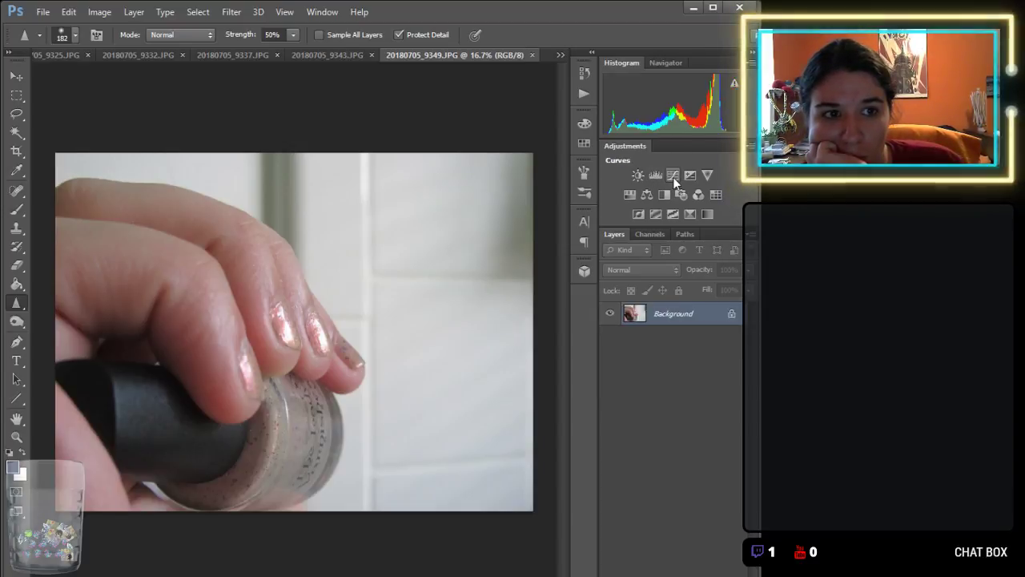
pyautogui.hotkey('ctrl', 'shift', 'z')
pyautogui.hotkey('ctrl', 'shift', 'z')
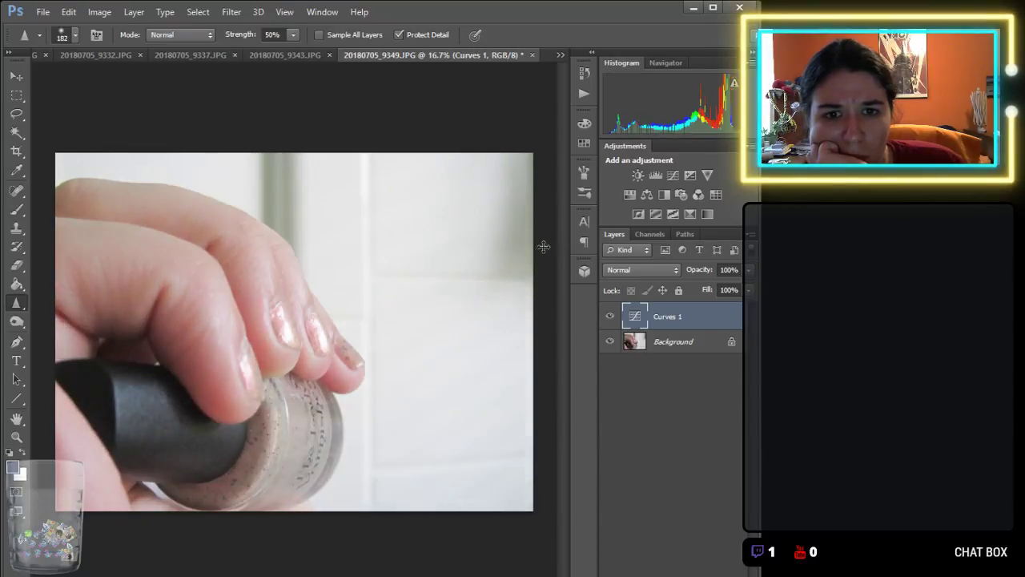
pyautogui.hotkey('ctrl', 'alt', 'z')
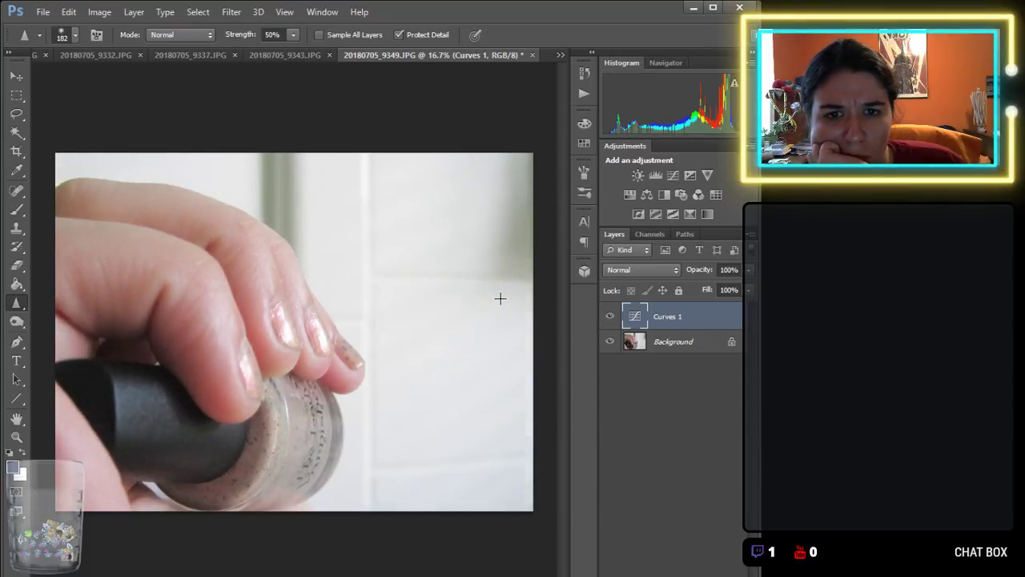
pyautogui.hotkey('ctrl', 'alt', 'z')
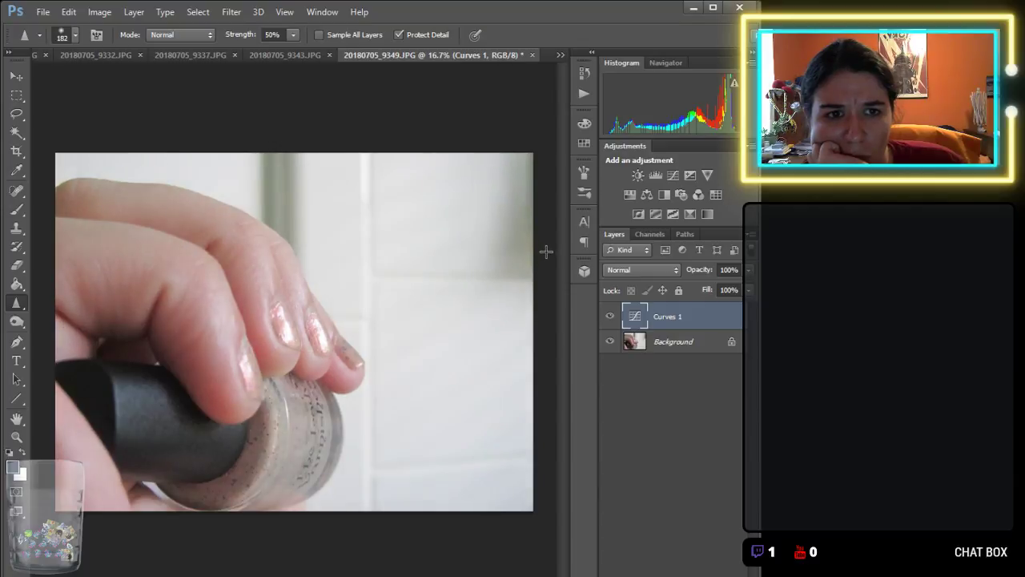
pyautogui.hotkey('ctrl', 'shift', 'z')
pyautogui.hotkey('ctrl', 'alt', 'z')
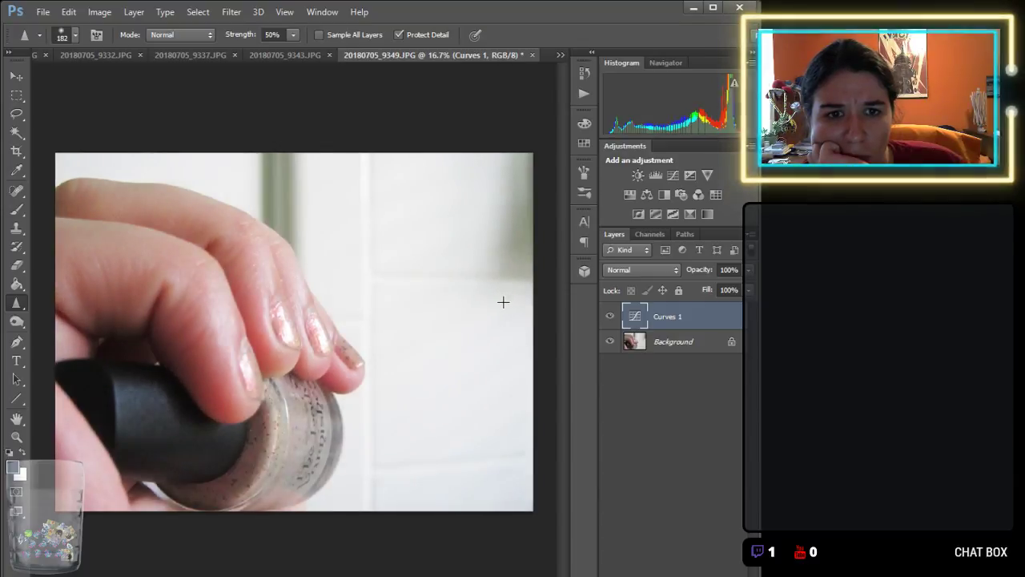
pyautogui.hotkey('ctrl', 'shift', 'z')
pyautogui.hotkey('ctrl', 'alt', 'z')
pyautogui.hotkey('ctrl', 'shift', 'z')
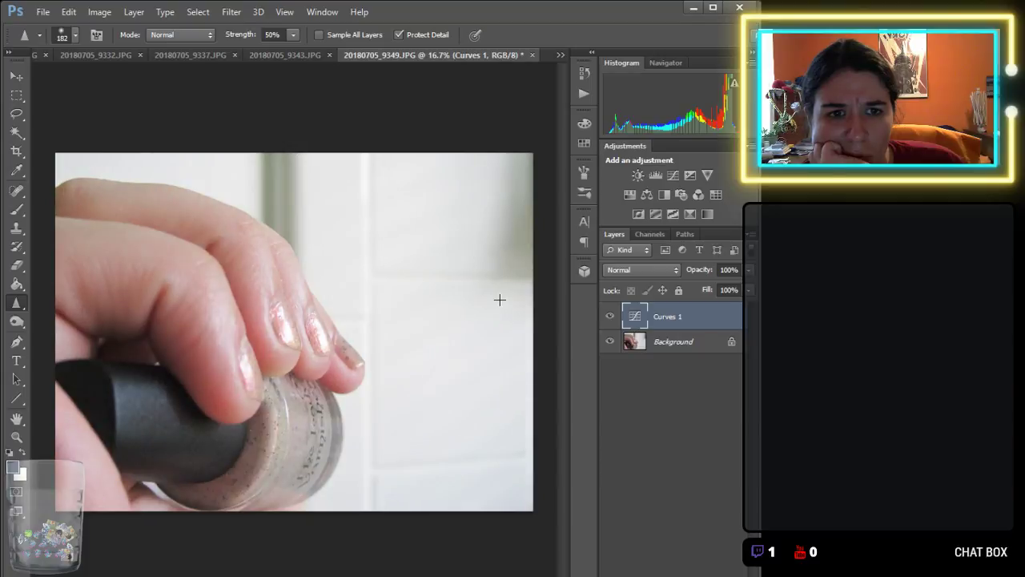
# Add a Channel Mixer 1 layer above Curves 1 in Soft Light at 30% opacity.
pyautogui.click(687, 197)
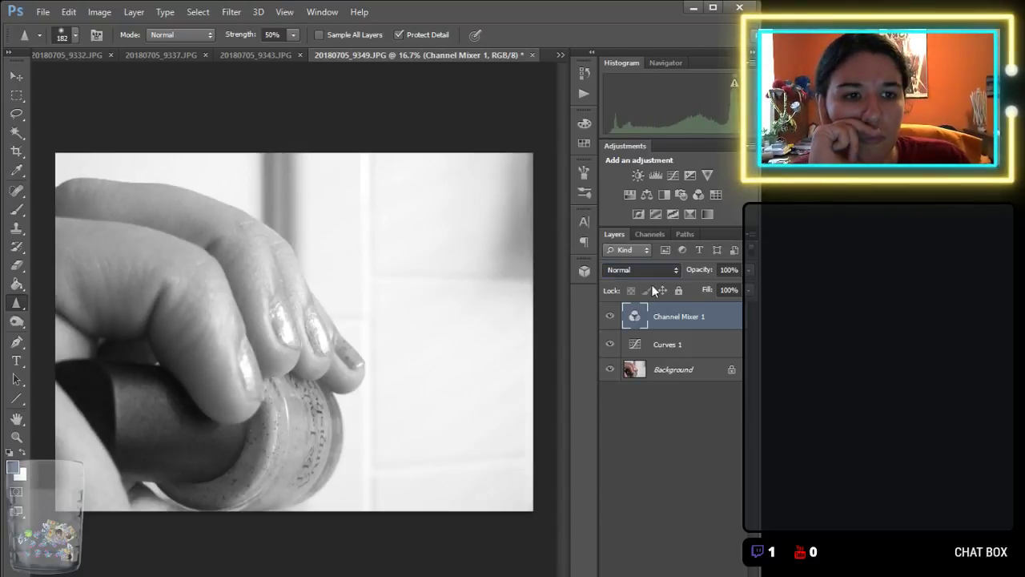
pyautogui.hotkey('shift', 'alt', 'f')
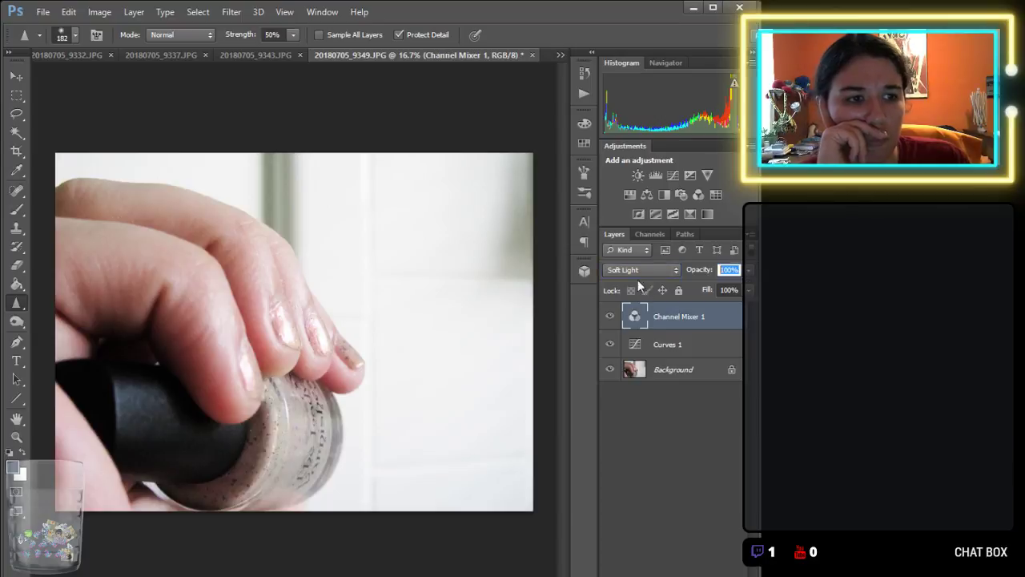
pyautogui.write('30')
pyautogui.press('Return')
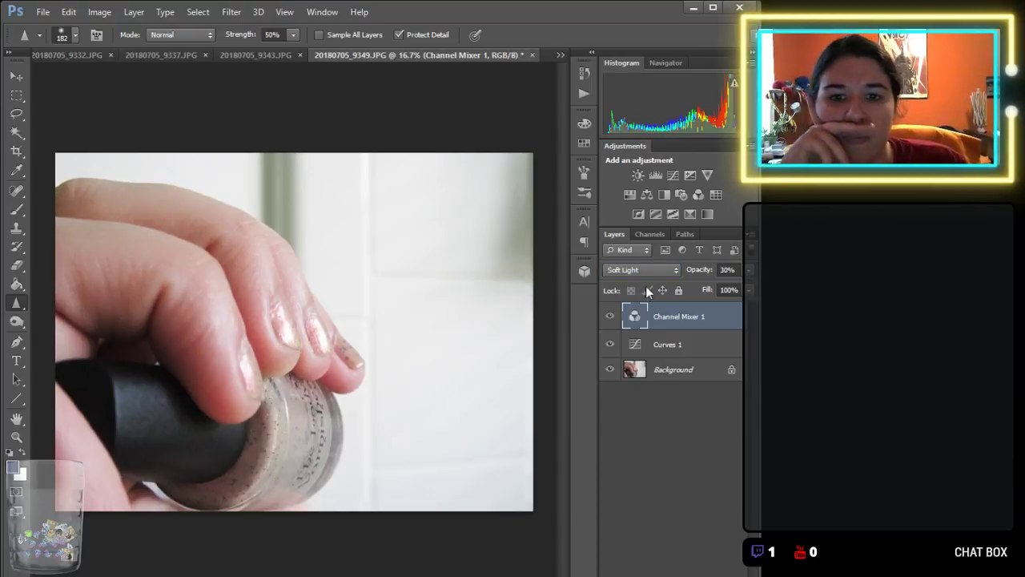
pyautogui.click(667, 371)
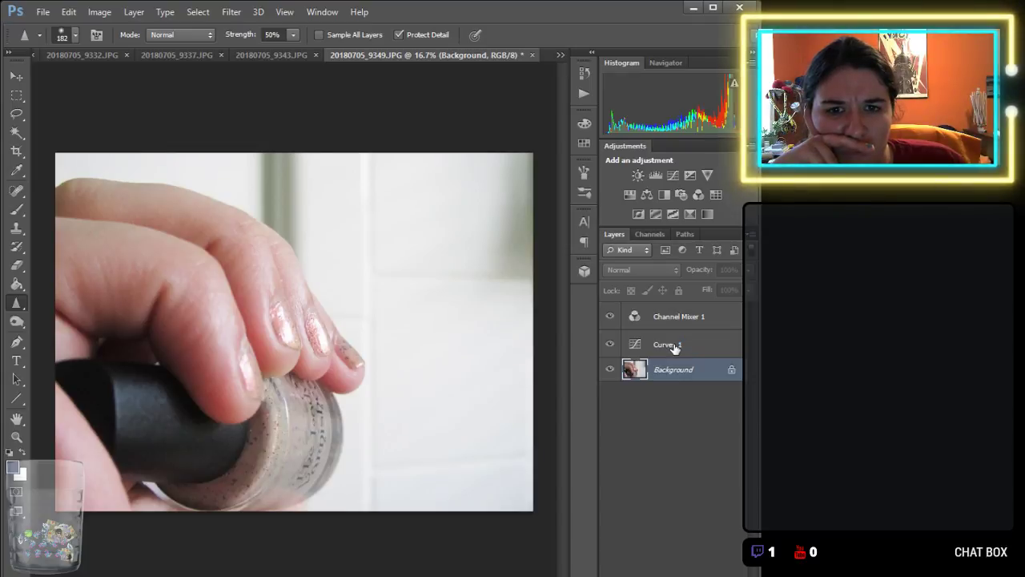
# Save and close 20180705_9349.JPG, then add a Curves 1 layer to 20180705_9343.JPG.
pyautogui.click(673, 345)
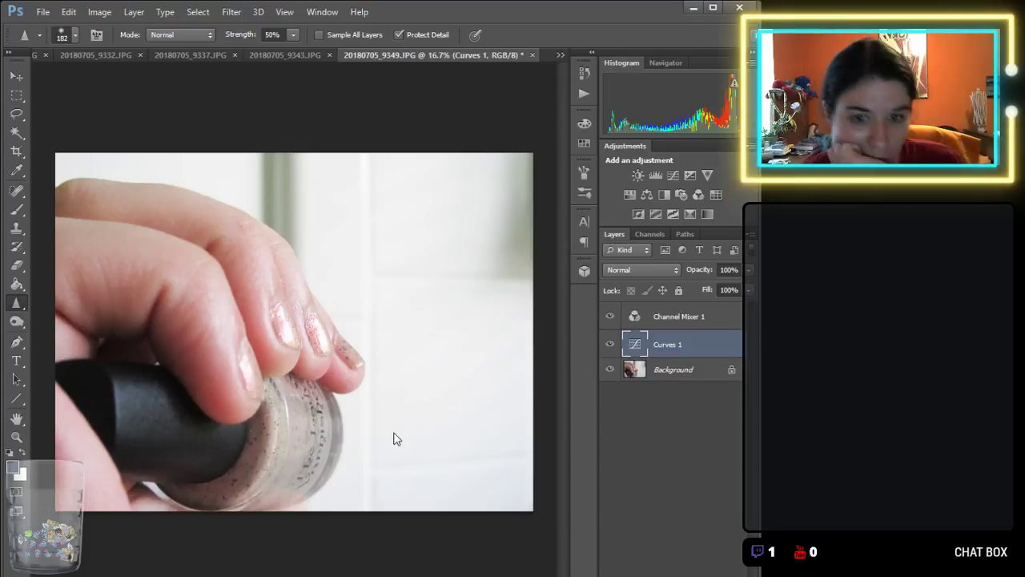
pyautogui.press('h')
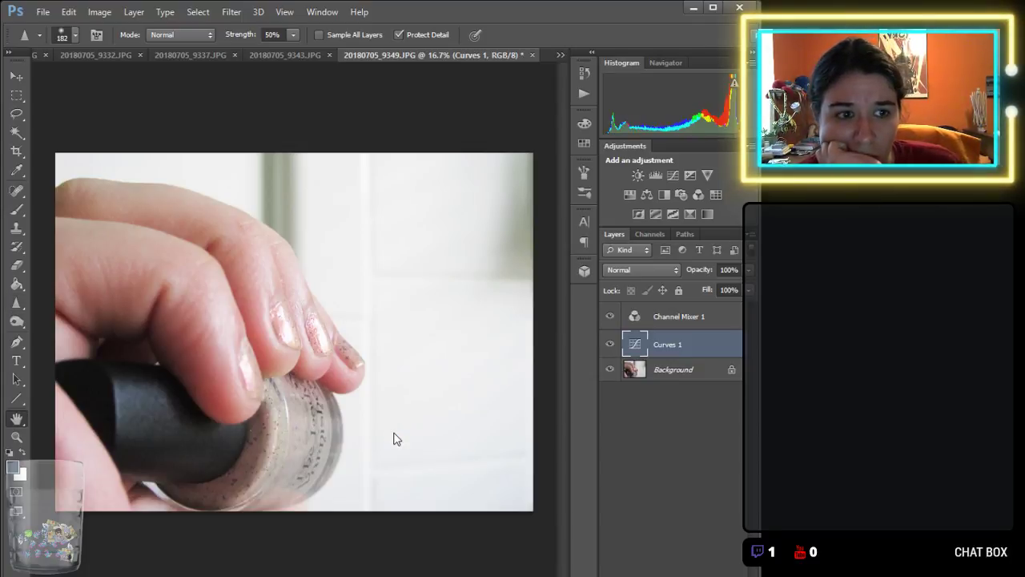
pyautogui.hotkey('ctrl', 's')
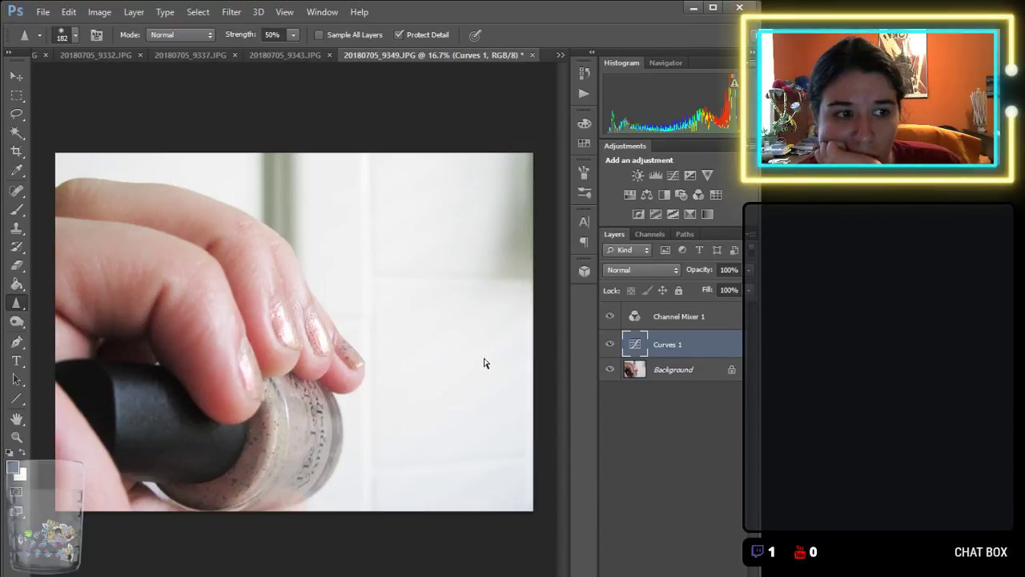
pyautogui.click(532, 54)
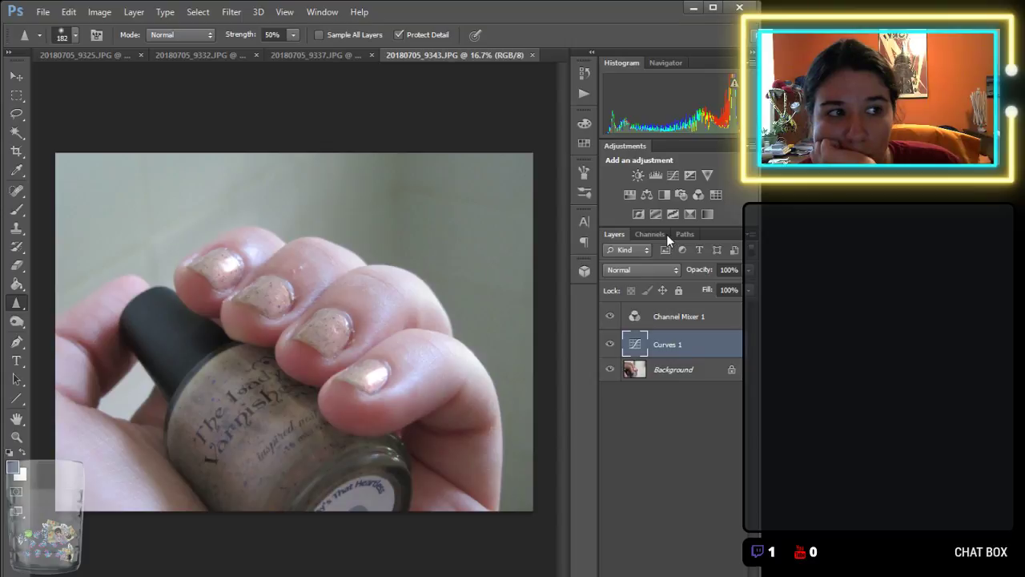
pyautogui.hotkey('ctrl', 'shift', 'e')
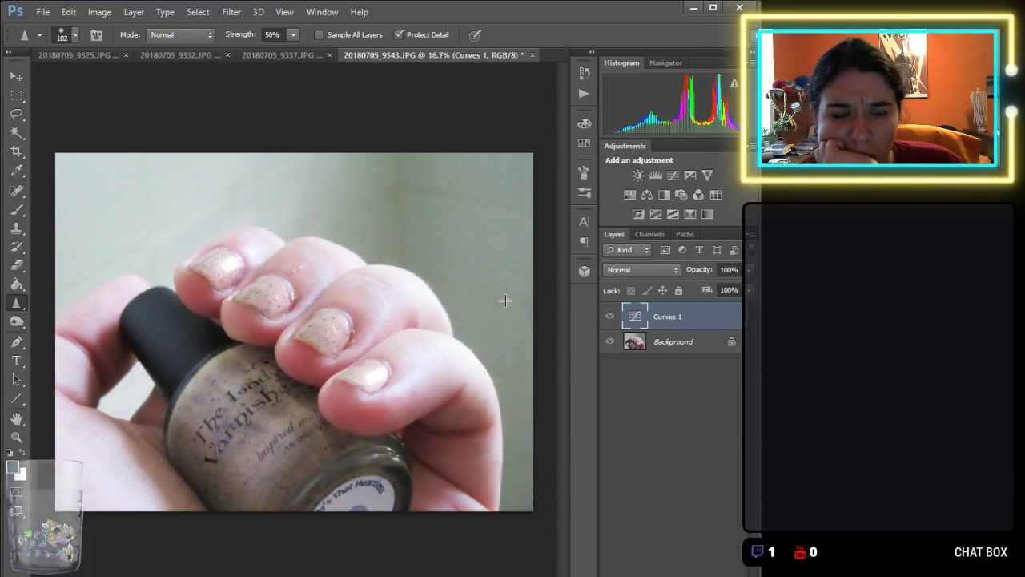
# Add a Channel Mixer 1 layer to 20180705_9343.JPG, blended Soft Light at 30% opacity.
pyautogui.click(698, 195)
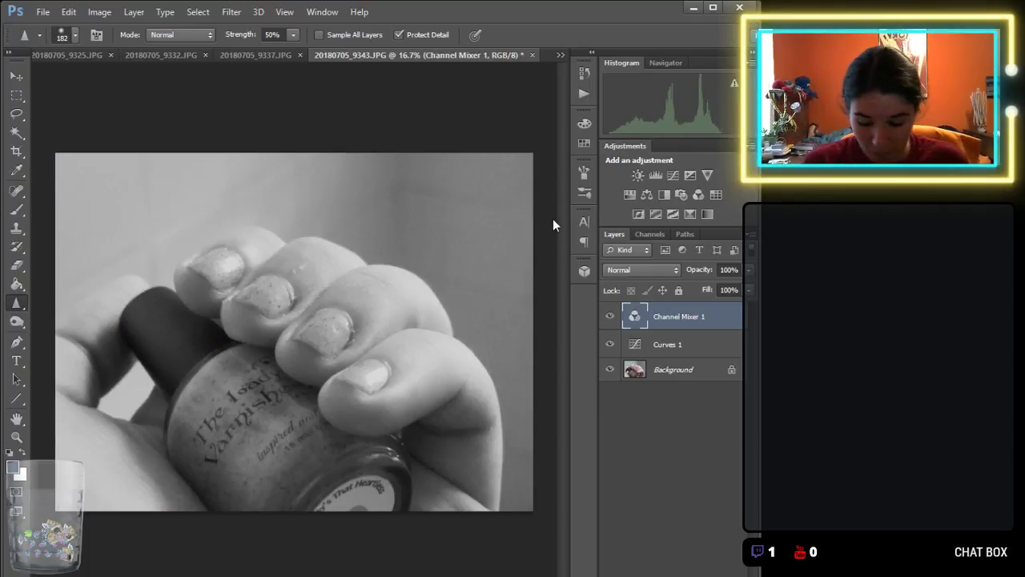
pyautogui.click(662, 271)
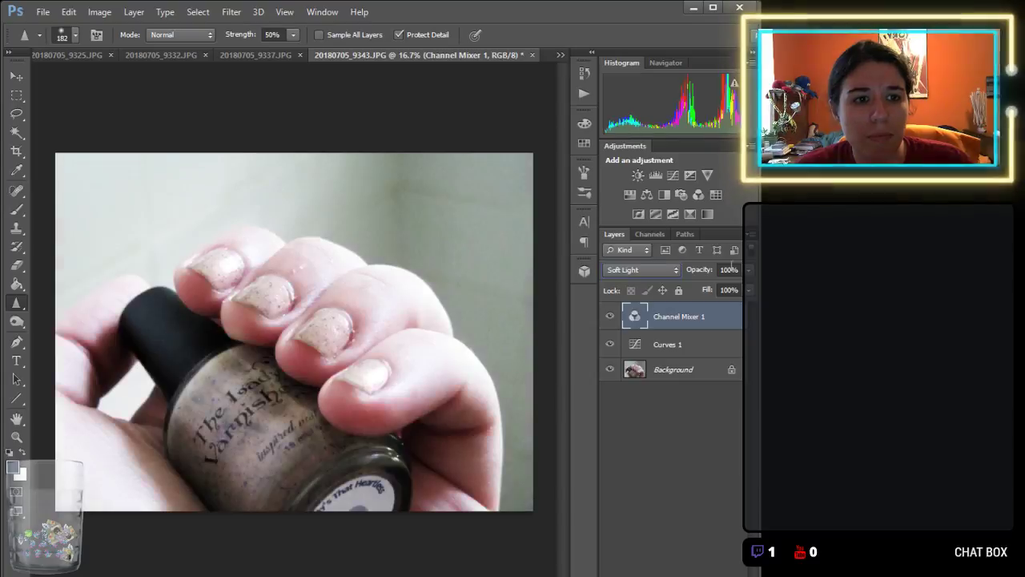
pyautogui.write('30')
pyautogui.press('Return')
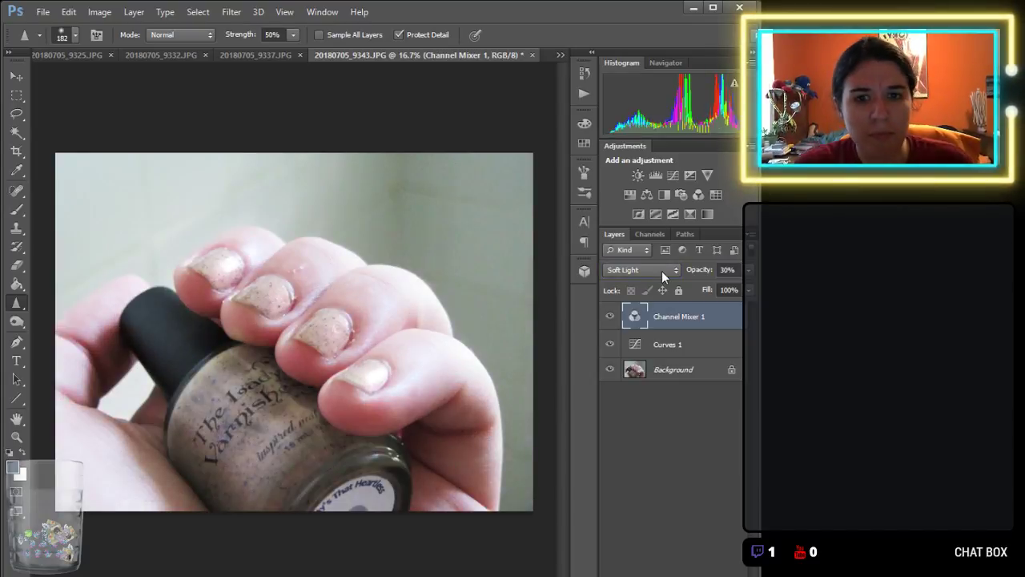
pyautogui.click(668, 346)
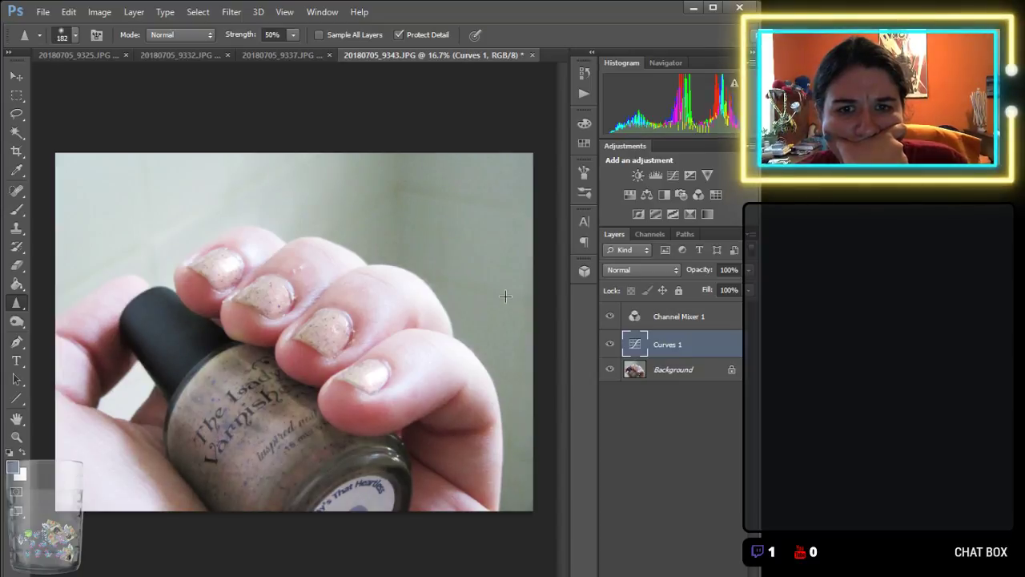
pyautogui.click(658, 376)
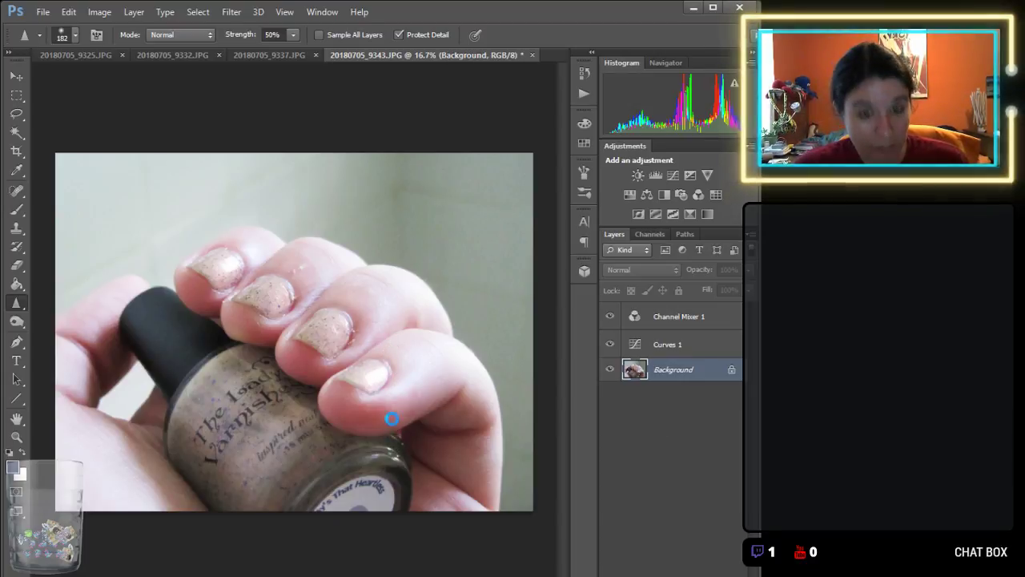
# Save and close 20180705_9343.JPG so 20180705_9337.JPG is showing.
pyautogui.press('space')
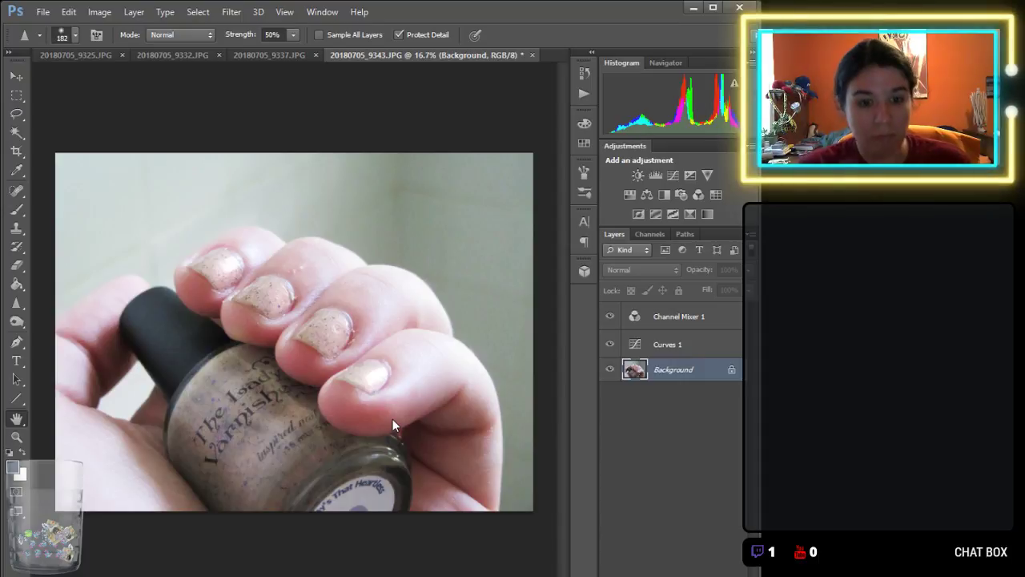
pyautogui.hotkey('ctrl', 's')
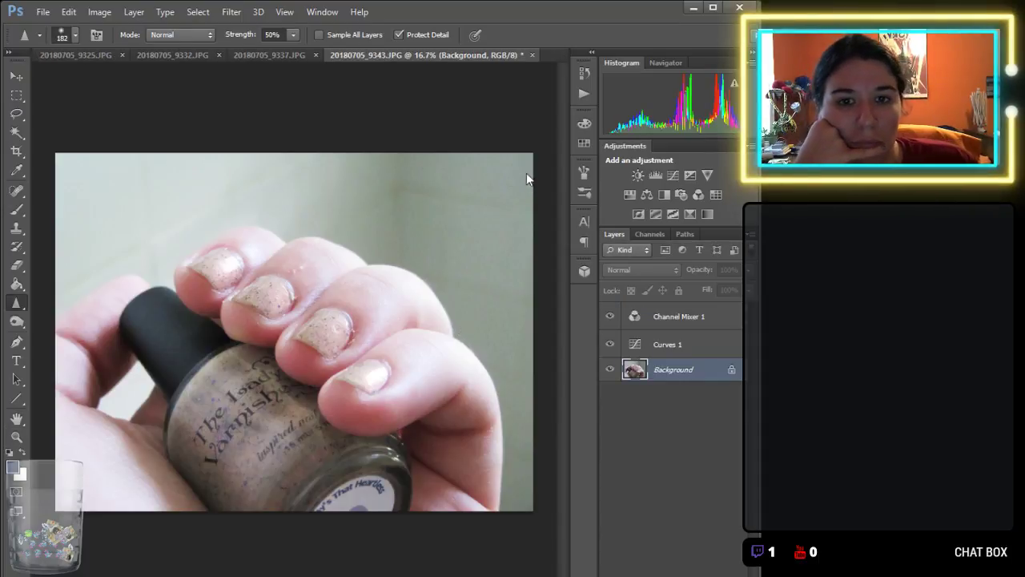
pyautogui.hotkey('ctrl', 'w')
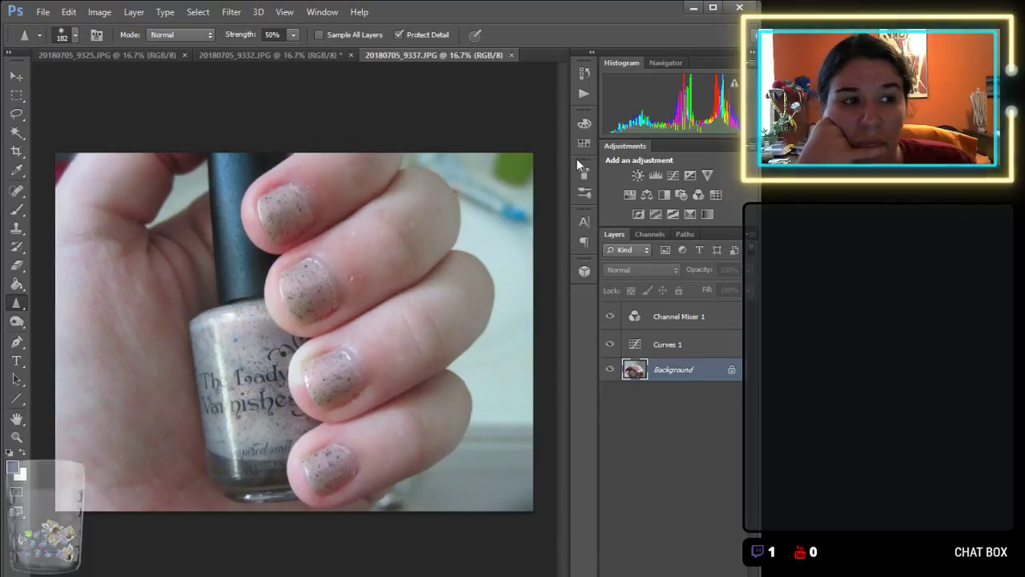
# Flatten 20180705_9337.JPG, then add a brightening Curves layer and a Channel Mixer layer above it.
pyautogui.hotkey('ctrl', 'shift', 'e')
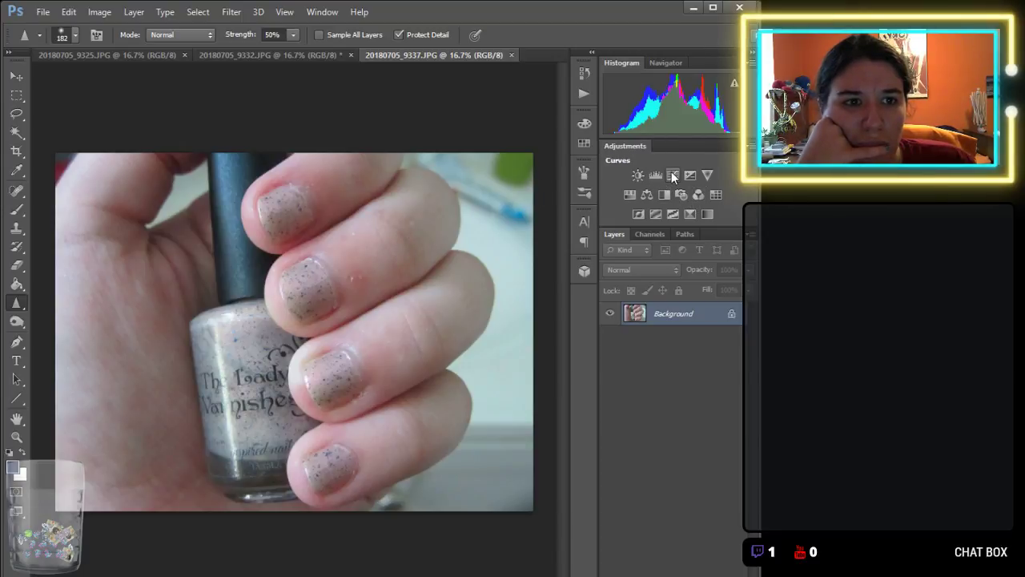
pyautogui.press('F2')
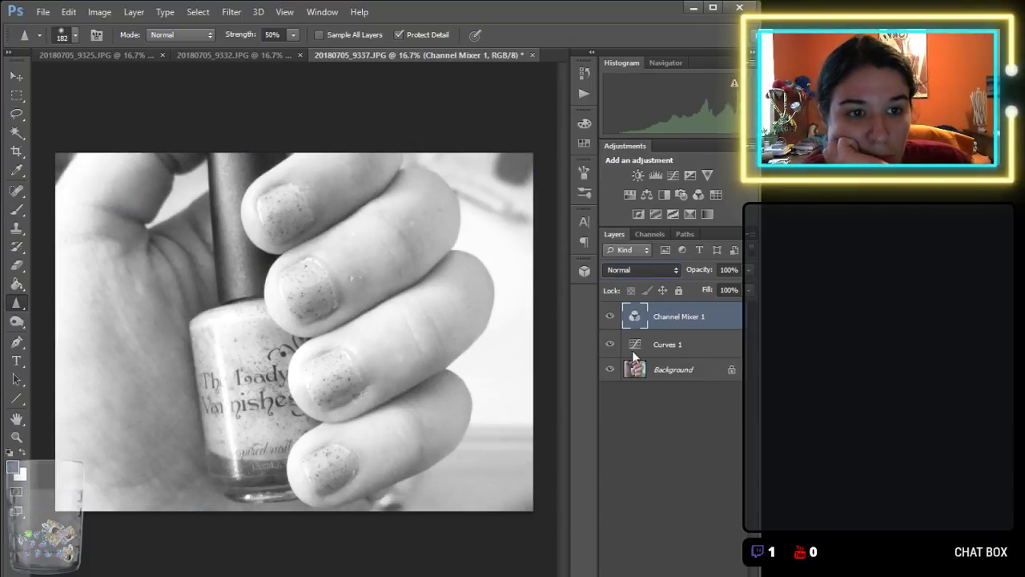
# Blend Channel Mixer 1 in Soft Light at 30% opacity, then reselect Curves 1.
pyautogui.hotkey('alt', 'shift', 'f')
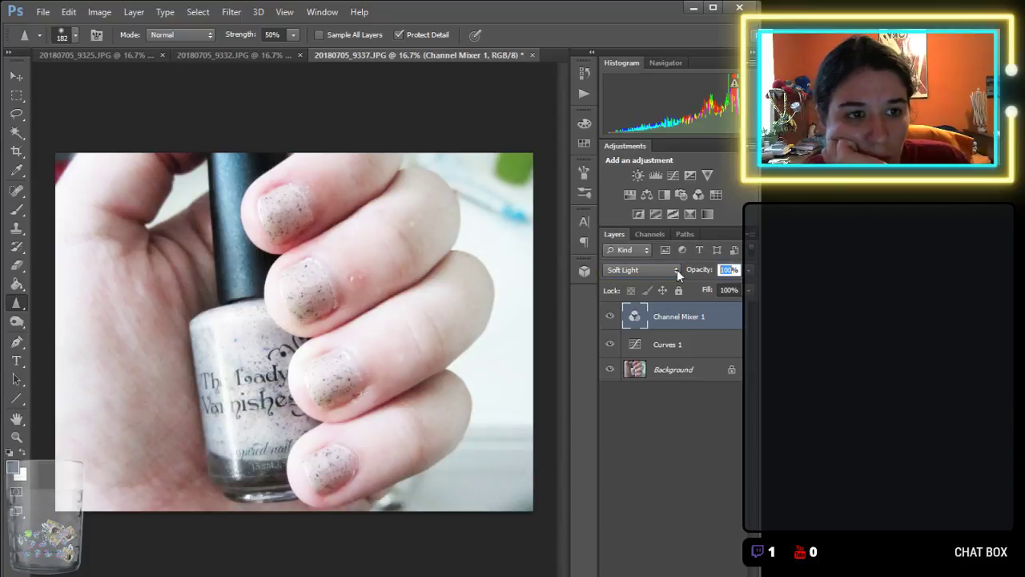
pyautogui.write('30')
pyautogui.press('Return')
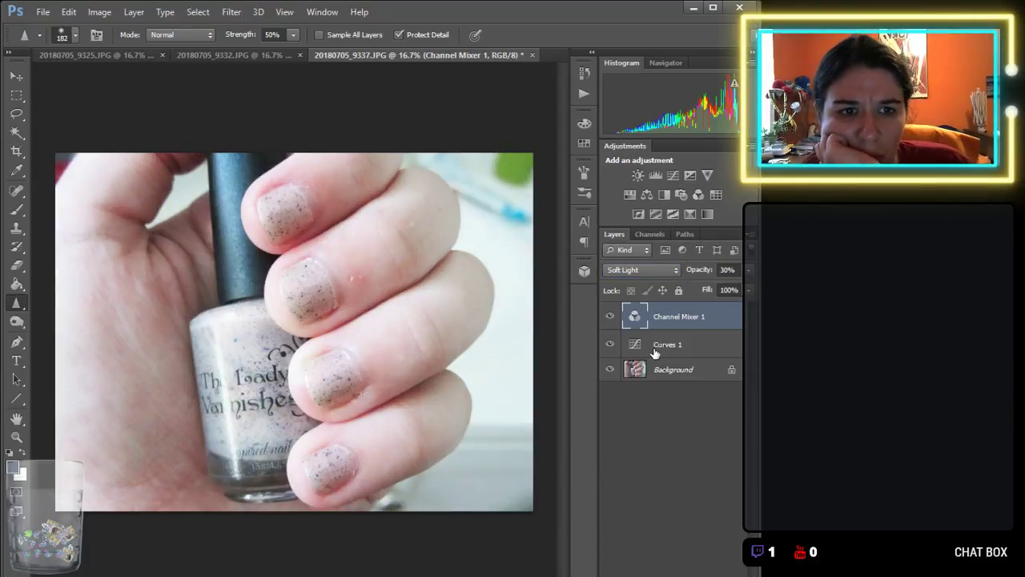
pyautogui.click(655, 352)
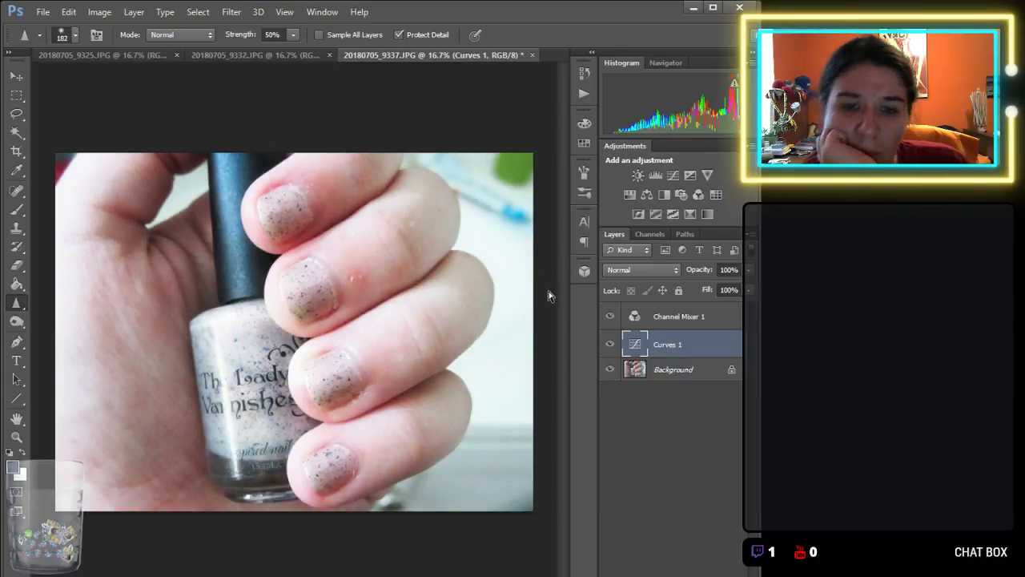
# Undo the last change, review the Background and Curves 1 layers, then deselect all layers.
pyautogui.hotkey('ctrl', 'z')
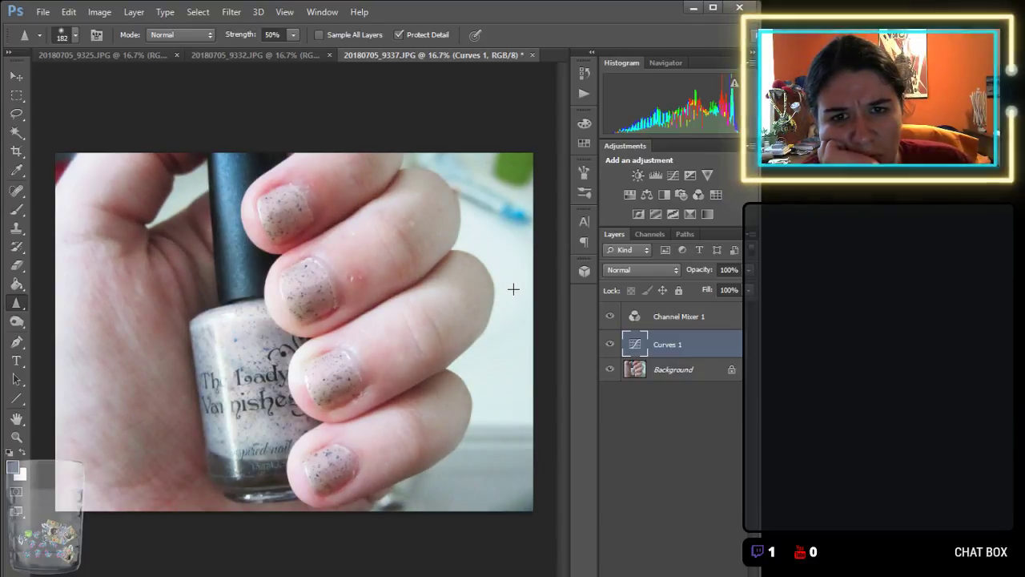
pyautogui.click(677, 372)
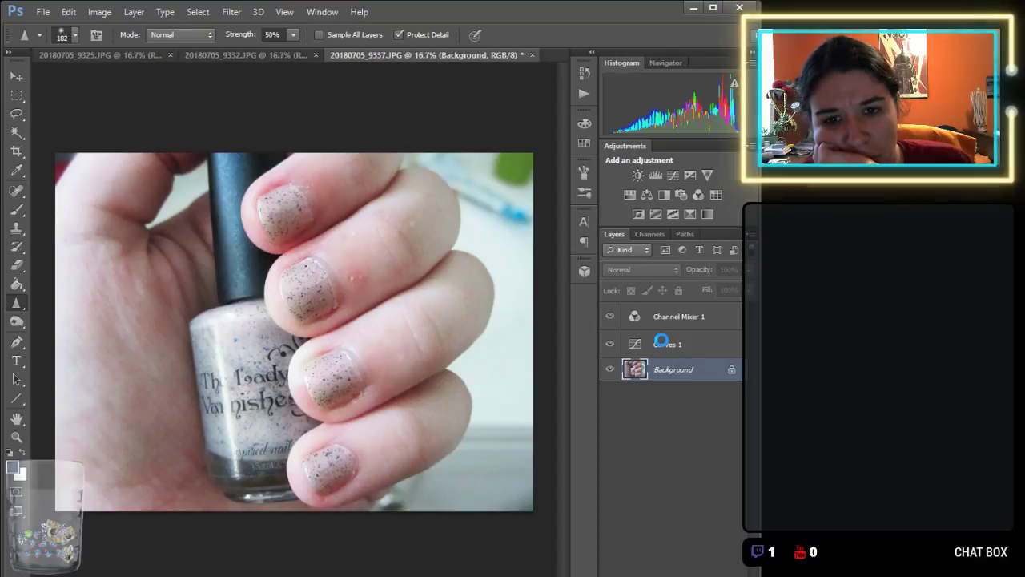
pyautogui.click(662, 344)
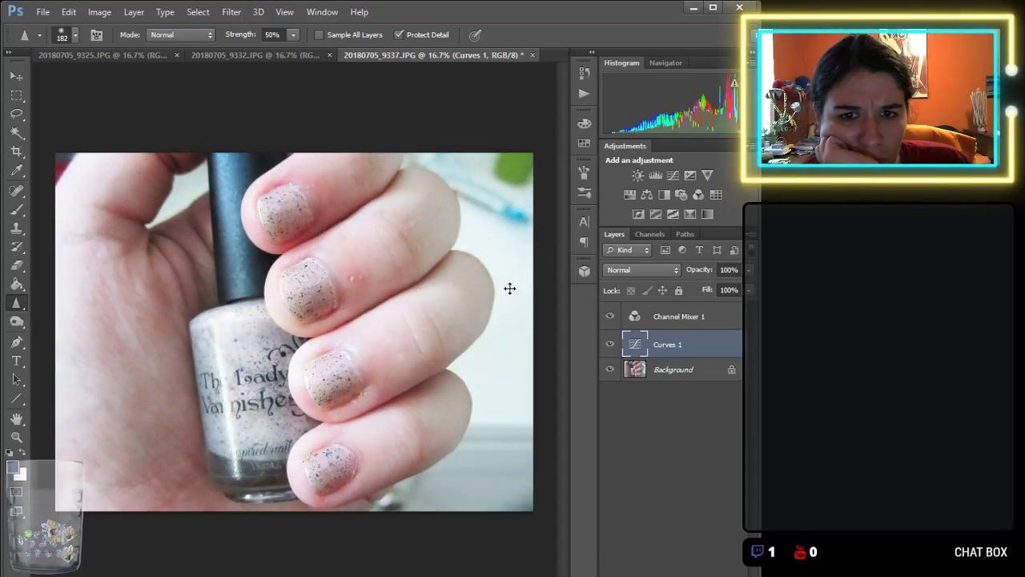
pyautogui.click(720, 403)
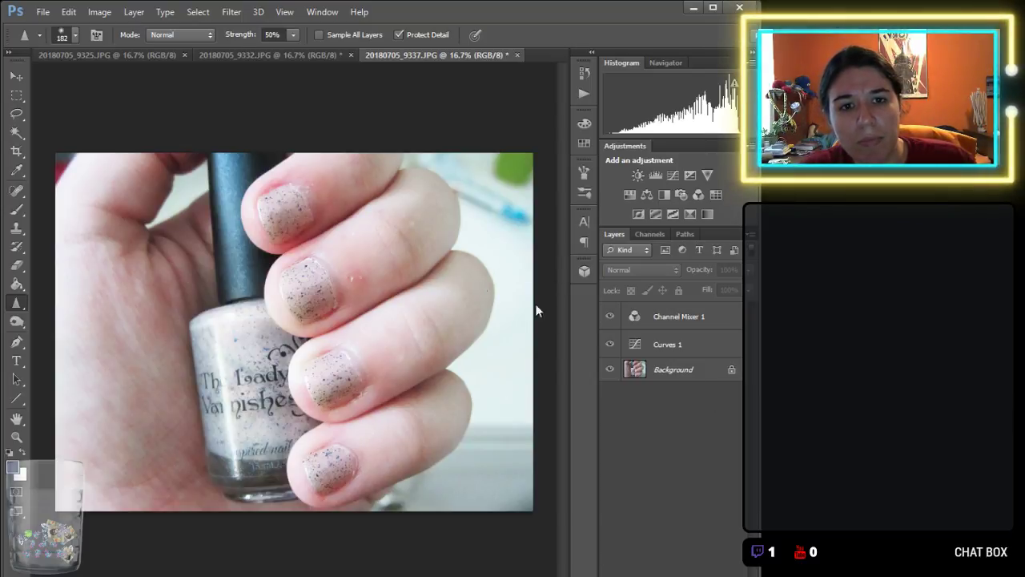
pyautogui.press('space')
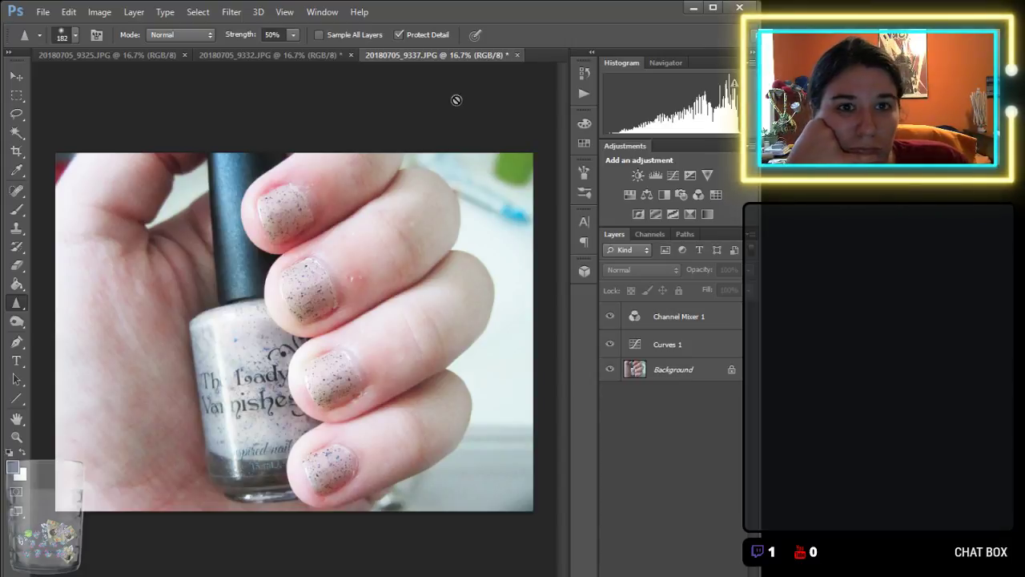
# Close the nail photo, flatten the pen photo, and add Curves plus a Soft Light 30% Channel Mixer.
pyautogui.hotkey('ctrl', 'w')
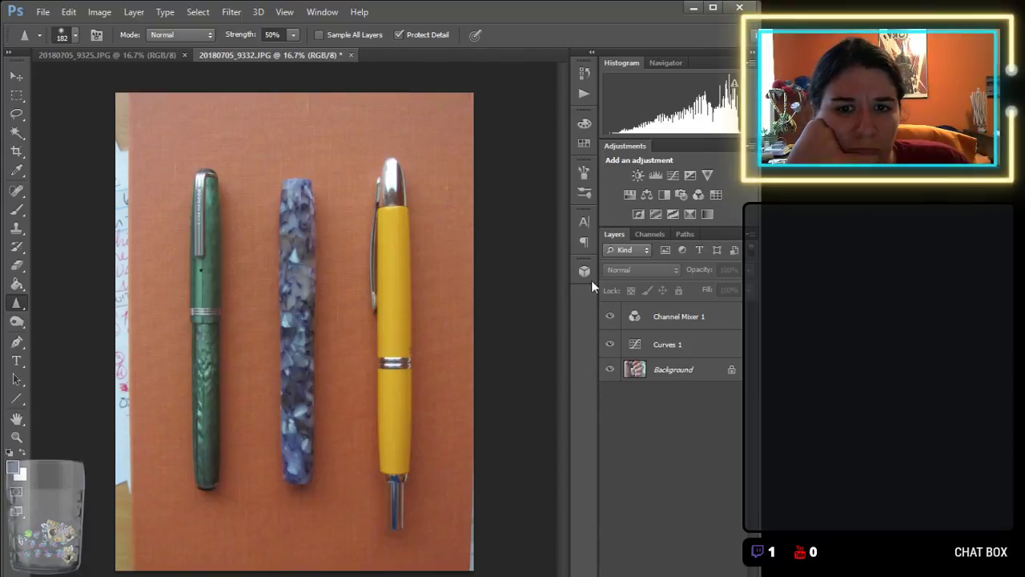
pyautogui.hotkey('ctrl', 'shift', 'e')
pyautogui.click(675, 177)
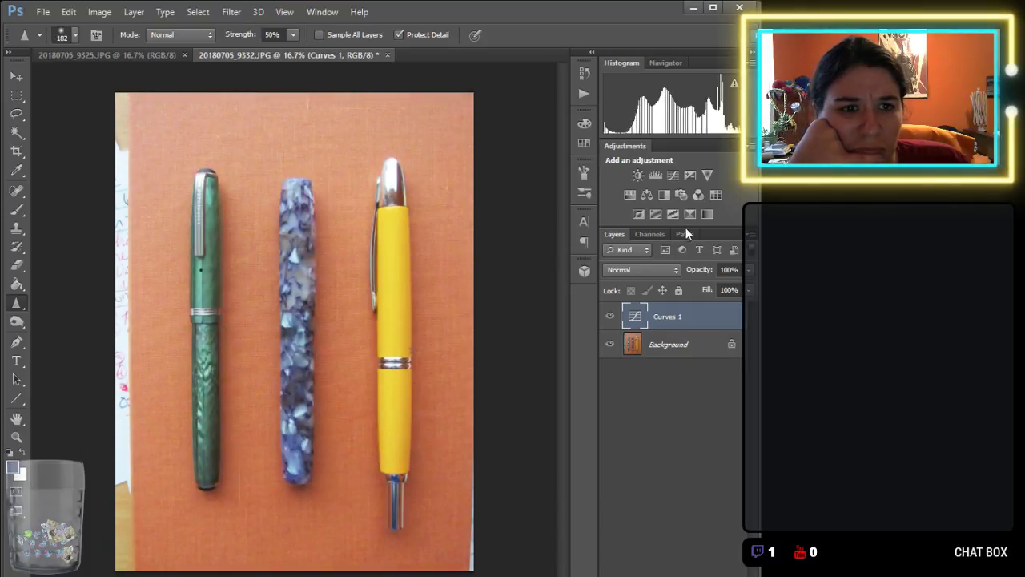
pyautogui.click(696, 195)
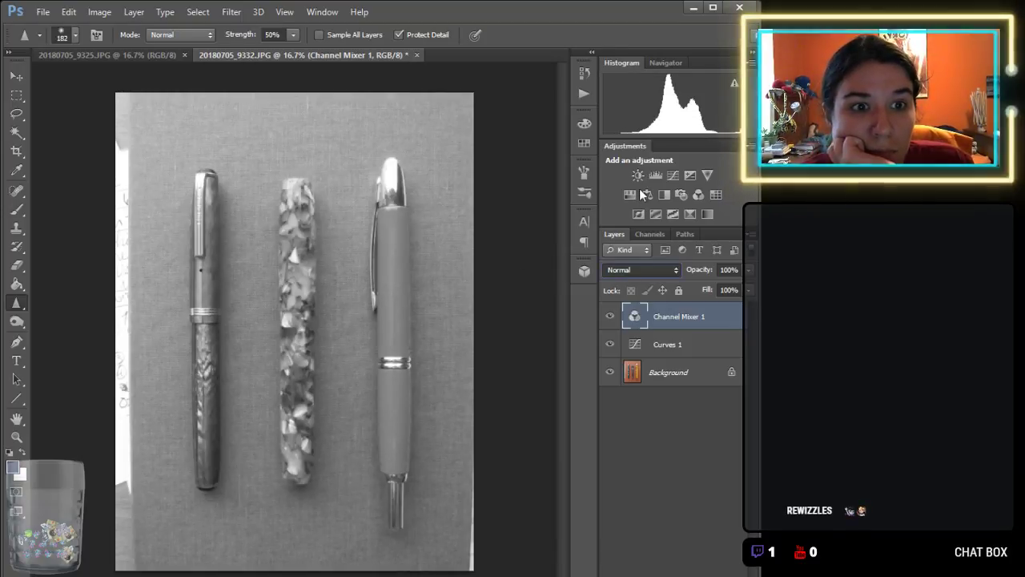
pyautogui.hotkey('shift', 'alt', 'f')
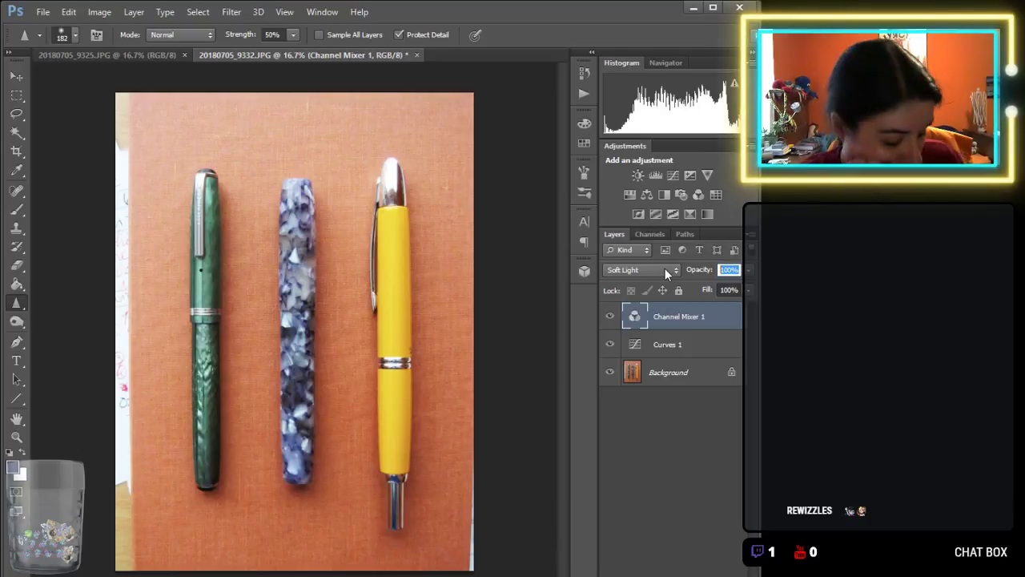
pyautogui.write('30')
pyautogui.press('Return')
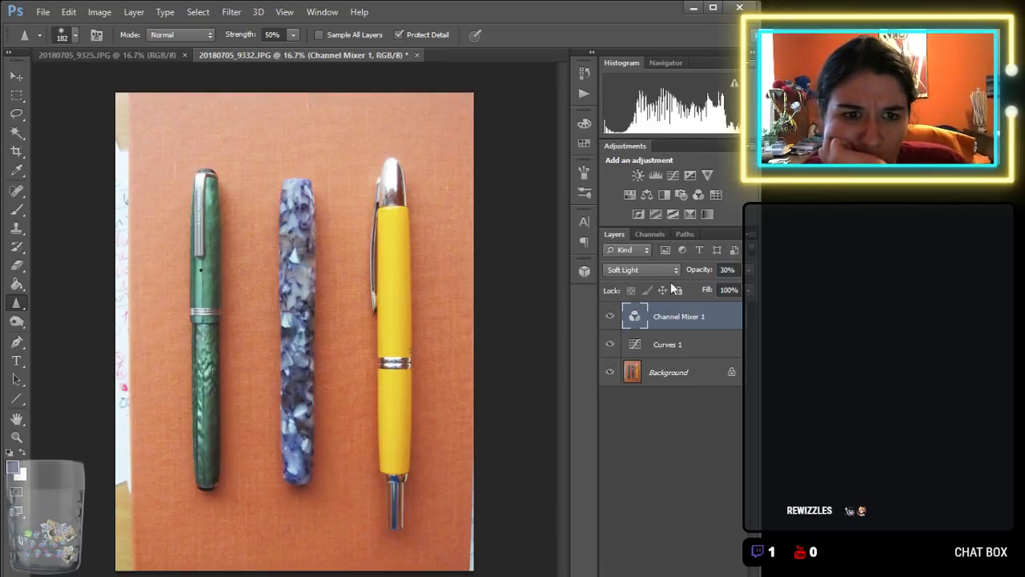
pyautogui.click(670, 345)
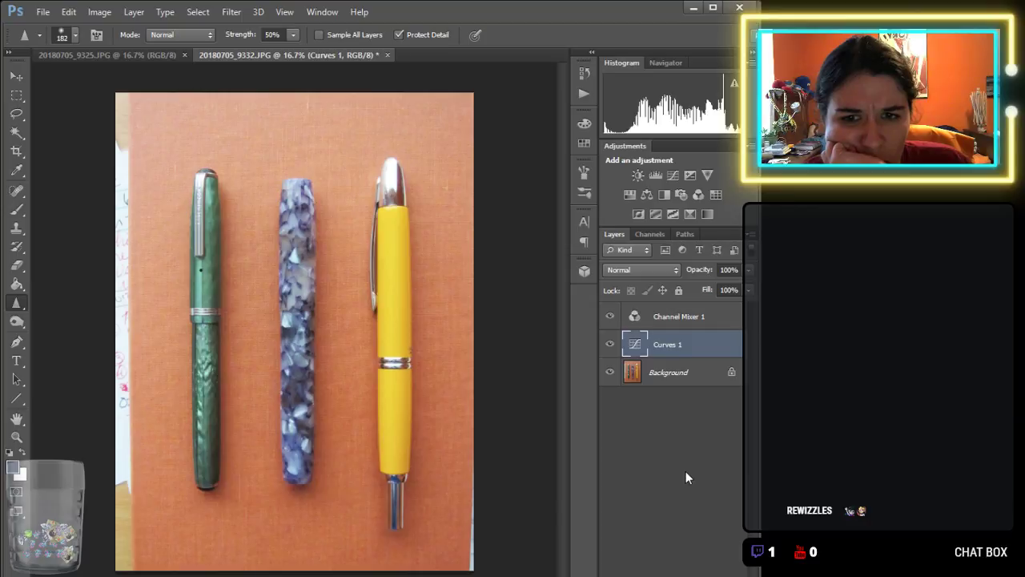
# Select the Background layer, then save and close pen photo 20180705_9332.JPG.
pyautogui.click(687, 374)
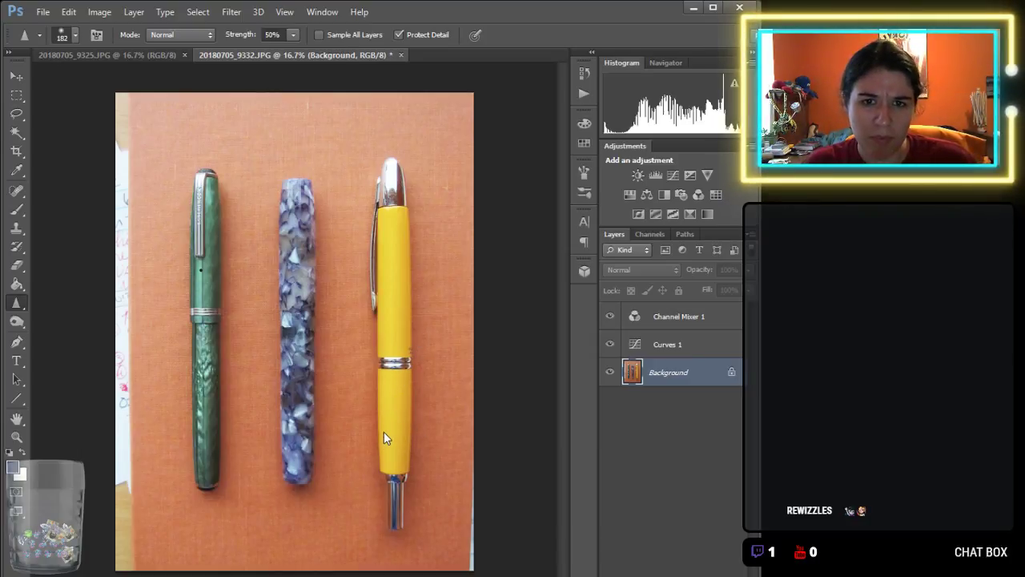
pyautogui.press('h')
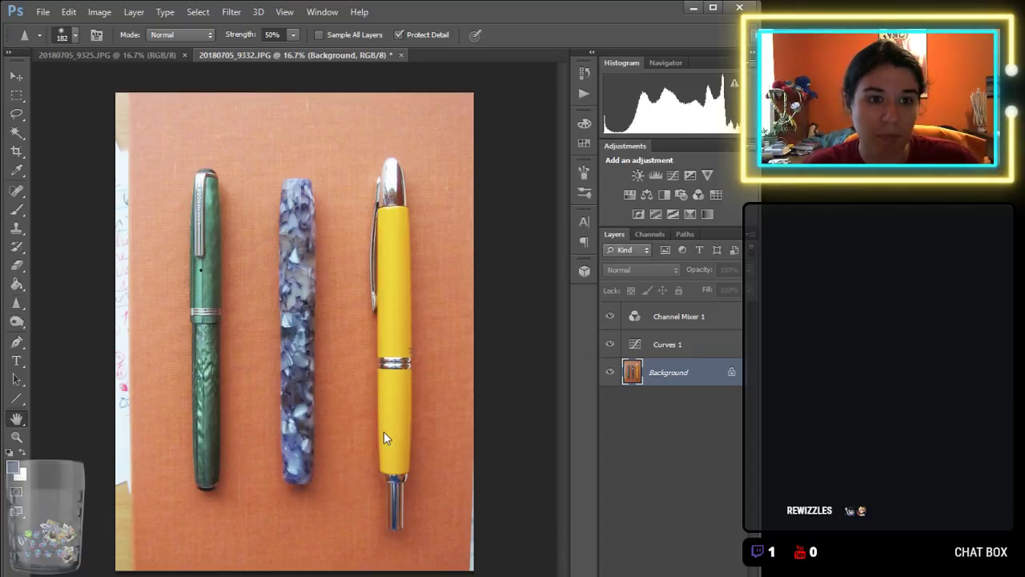
pyautogui.hotkey('ctrl', 's')
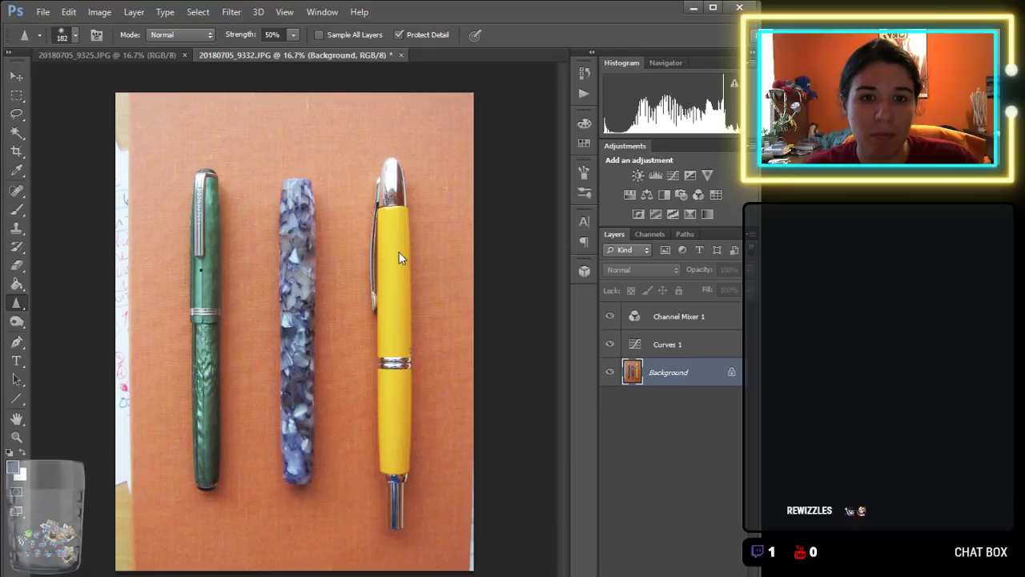
pyautogui.hotkey('ctrl', 'w')
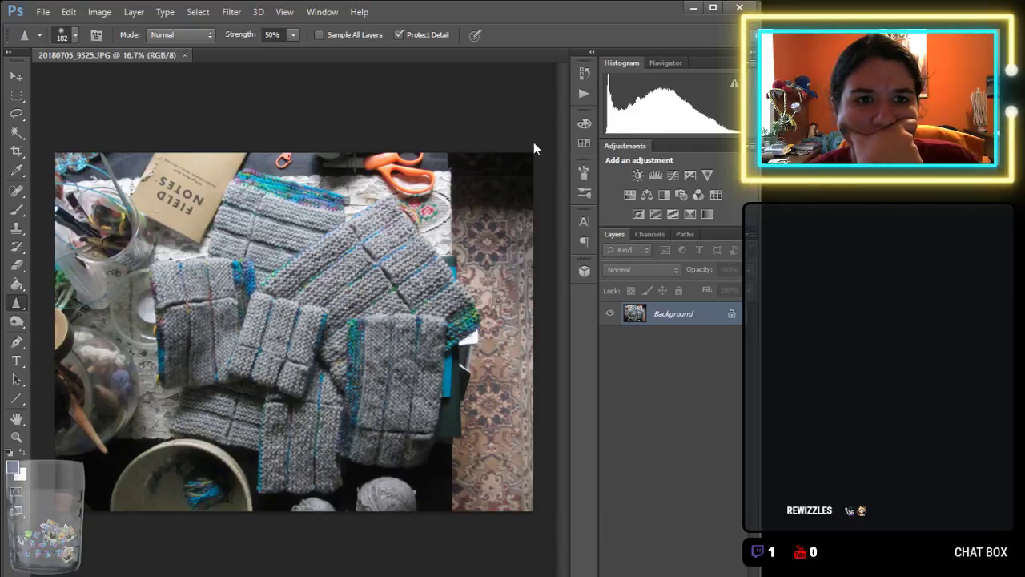
# Give 20180705_9325.JPG a Curves 1 layer and a Channel Mixer 1 layer in Soft Light at 30%.
pyautogui.click(620, 156)
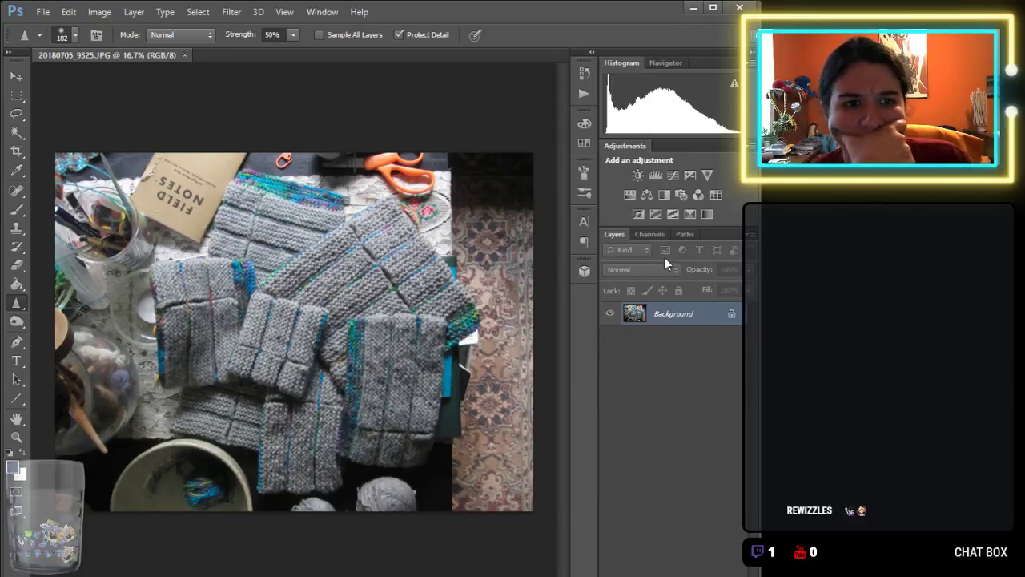
pyautogui.click(673, 175)
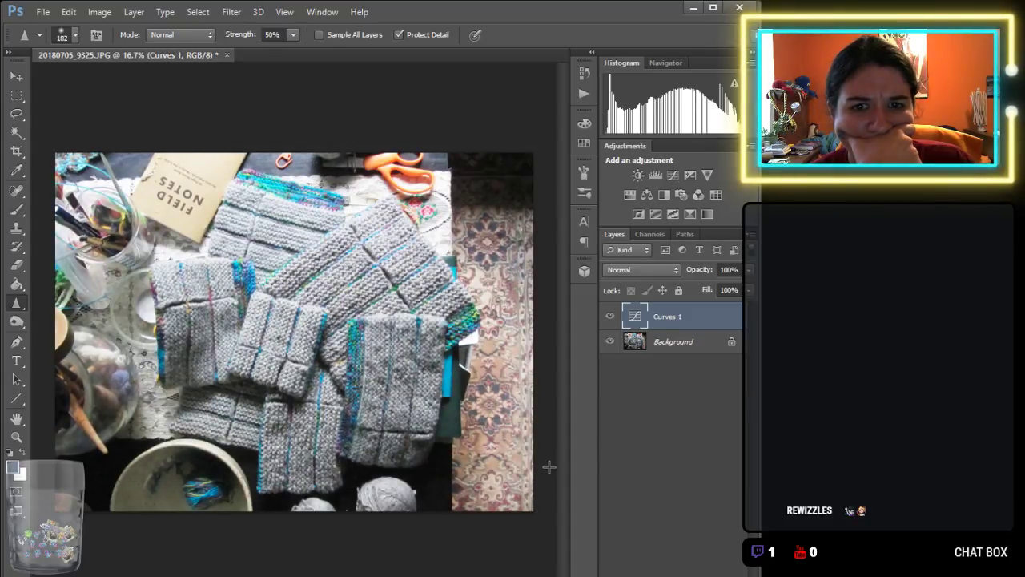
pyautogui.click(698, 195)
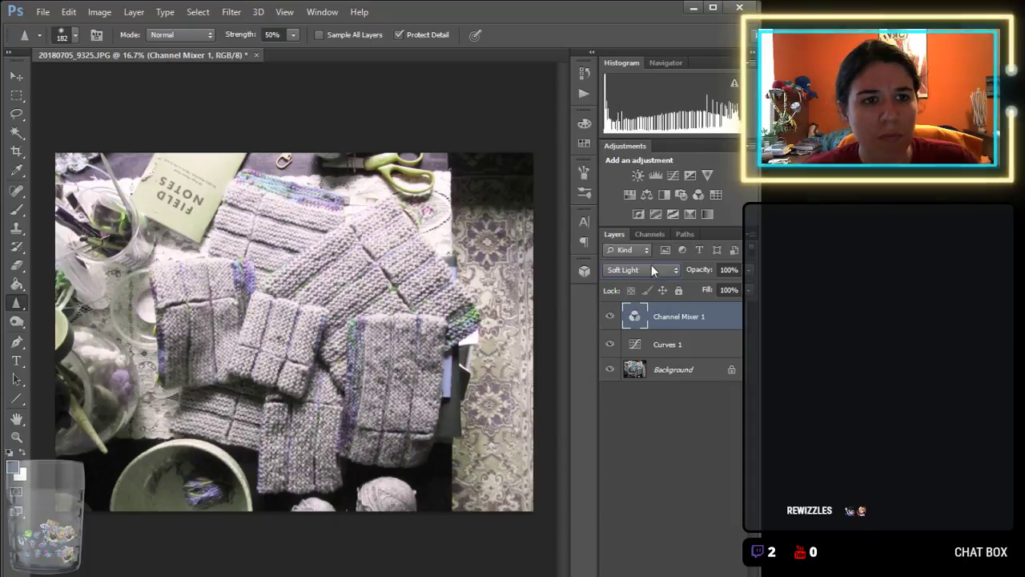
pyautogui.hotkey('alt', 'shift', 'f')
pyautogui.press('Return')
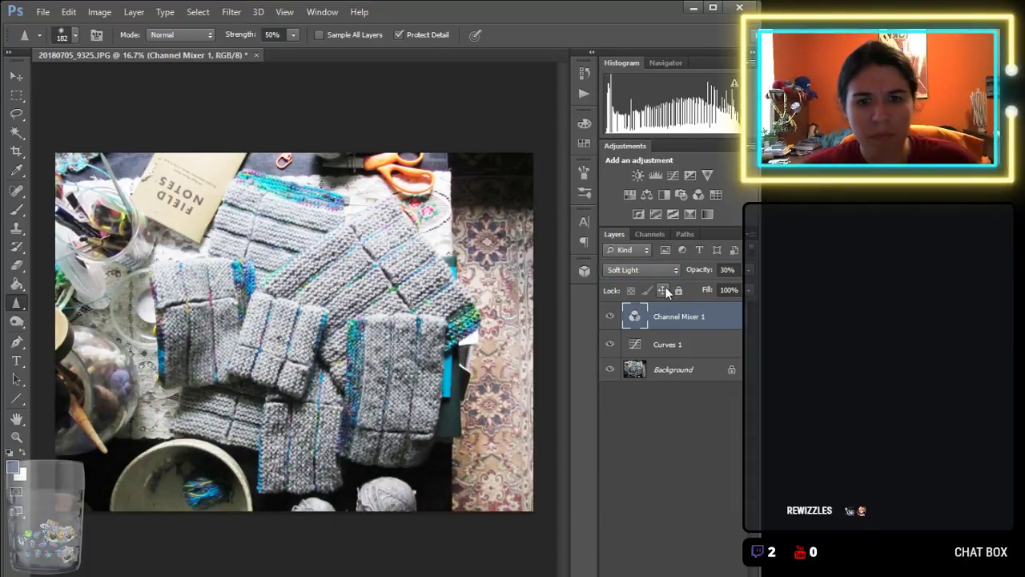
pyautogui.click(680, 347)
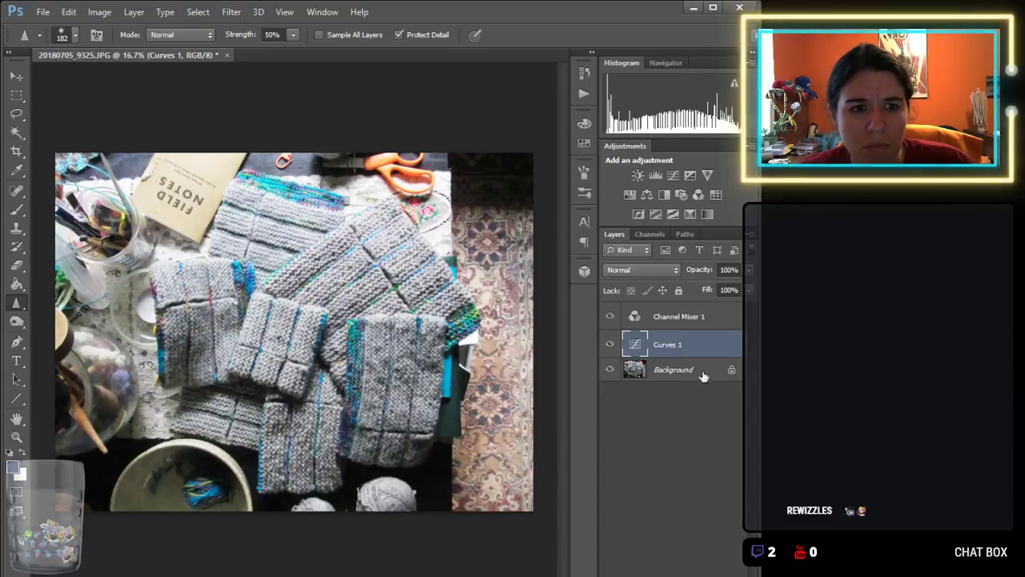
pyautogui.hotkey('alt', '[')
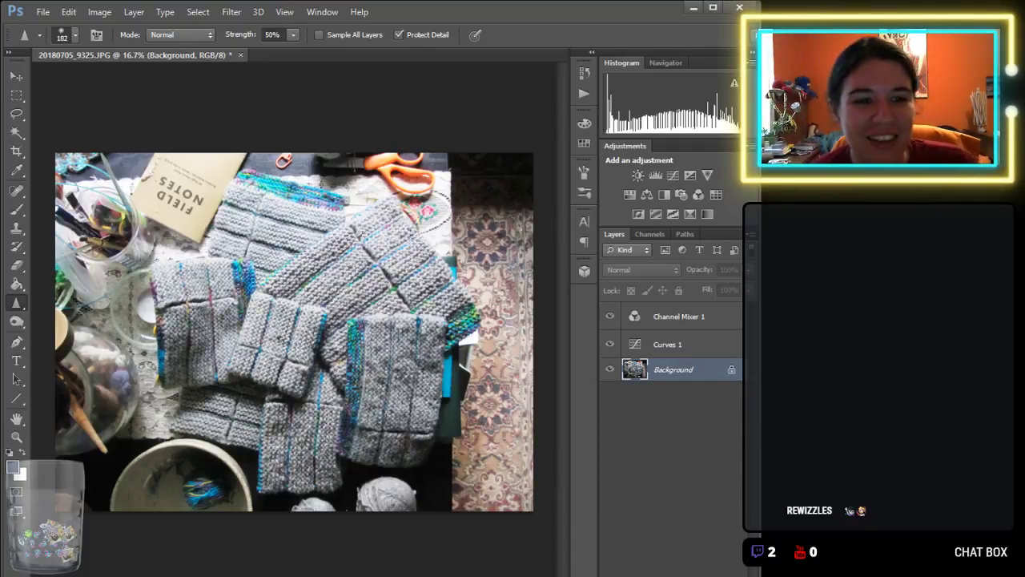
pyautogui.click(681, 345)
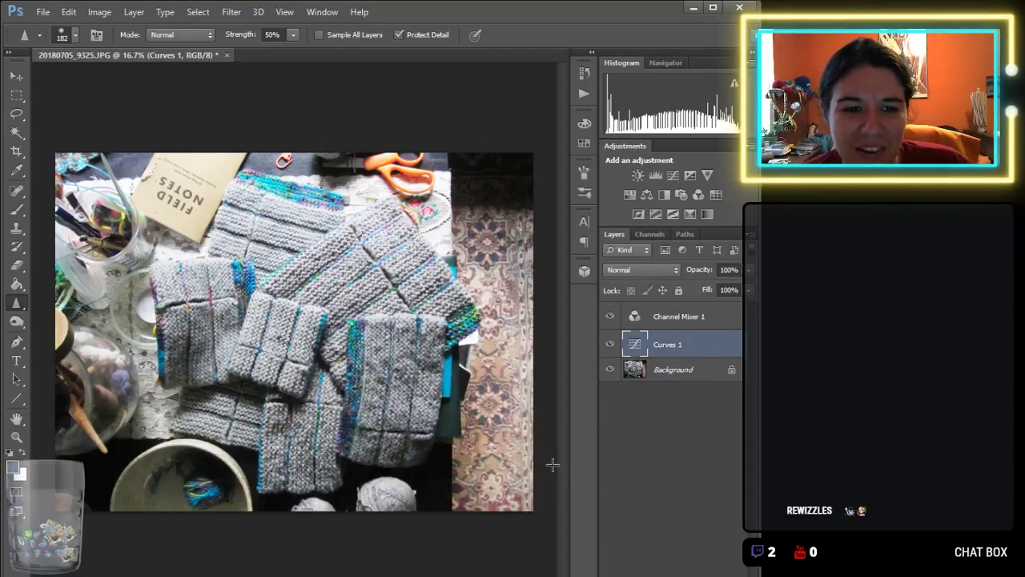
pyautogui.click(694, 459)
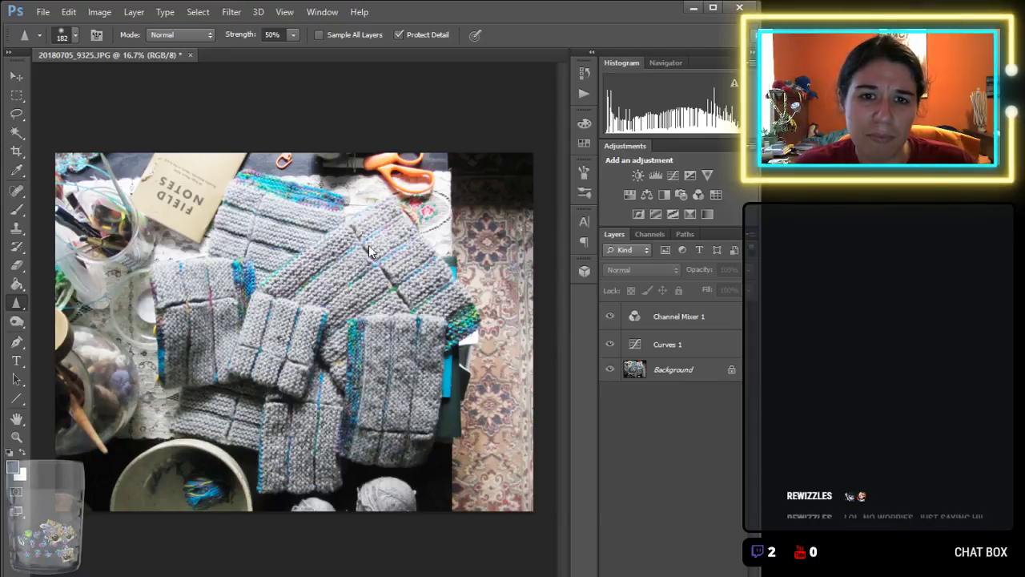
# Save the corrected knitting photo 20180705_9325.JPG.
pyautogui.press('space')
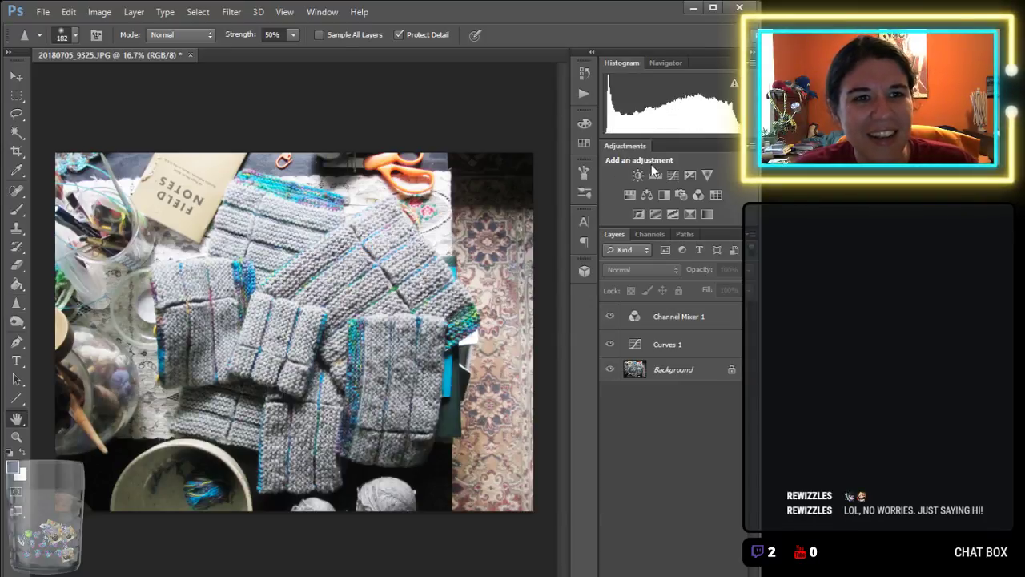
pyautogui.hotkey('ctrl', 's')
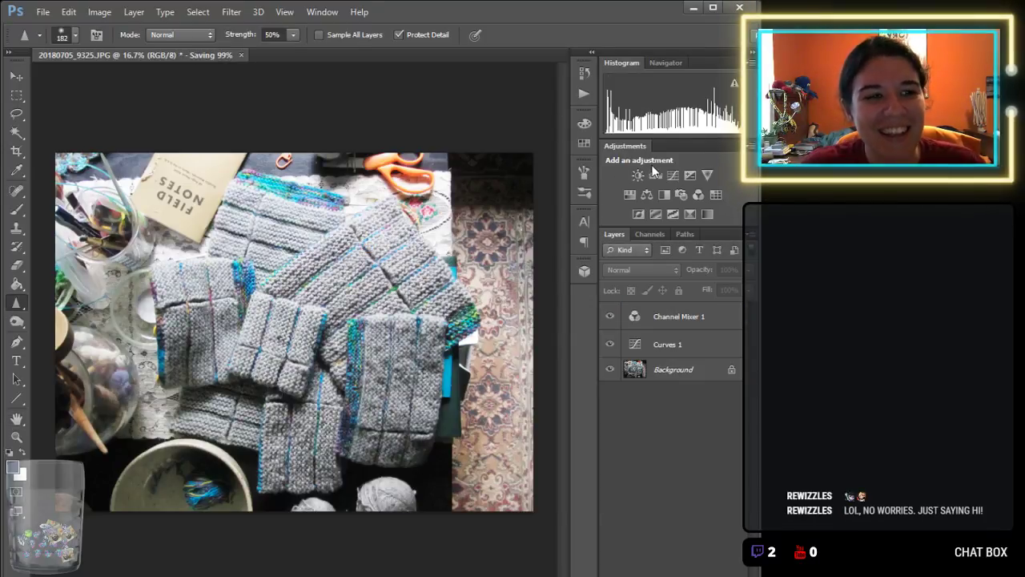